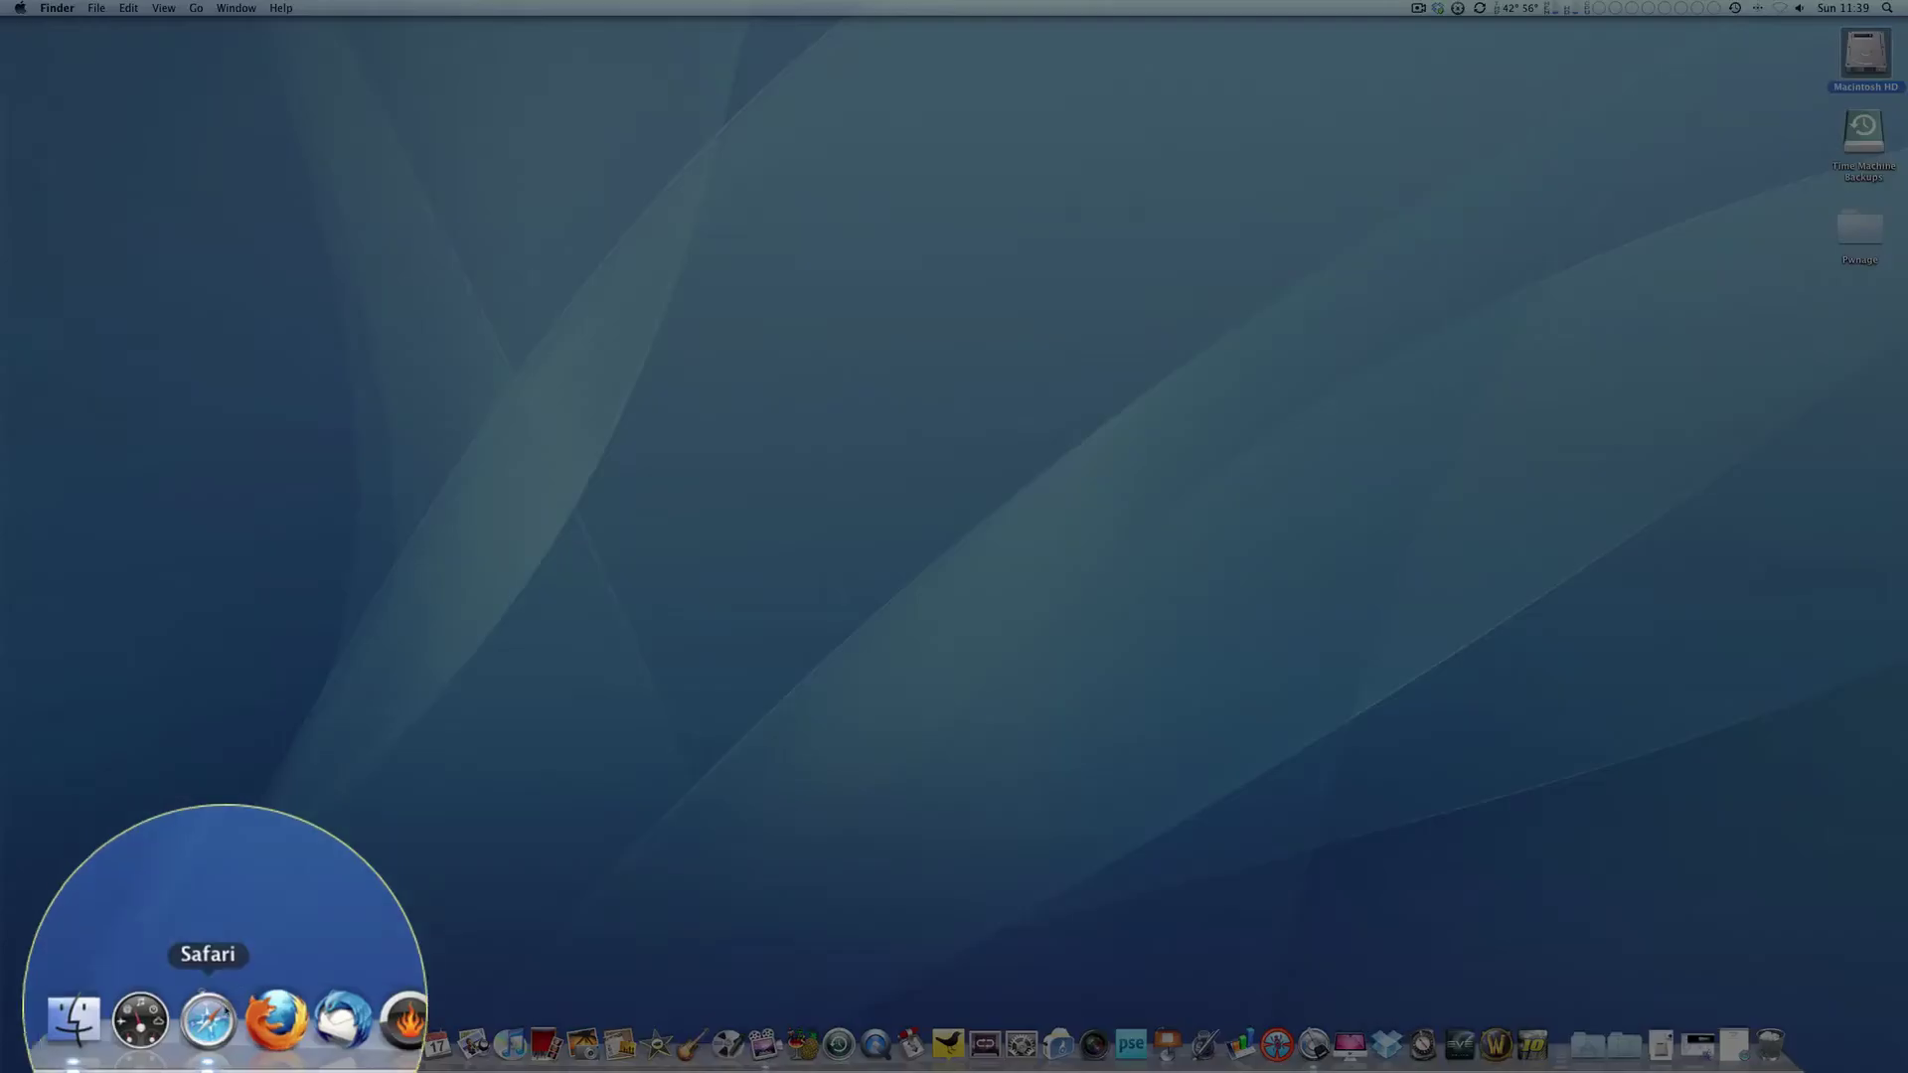
Launch Safari and search Google for 'audio hijack pro' using the suggestion
click(215, 1043)
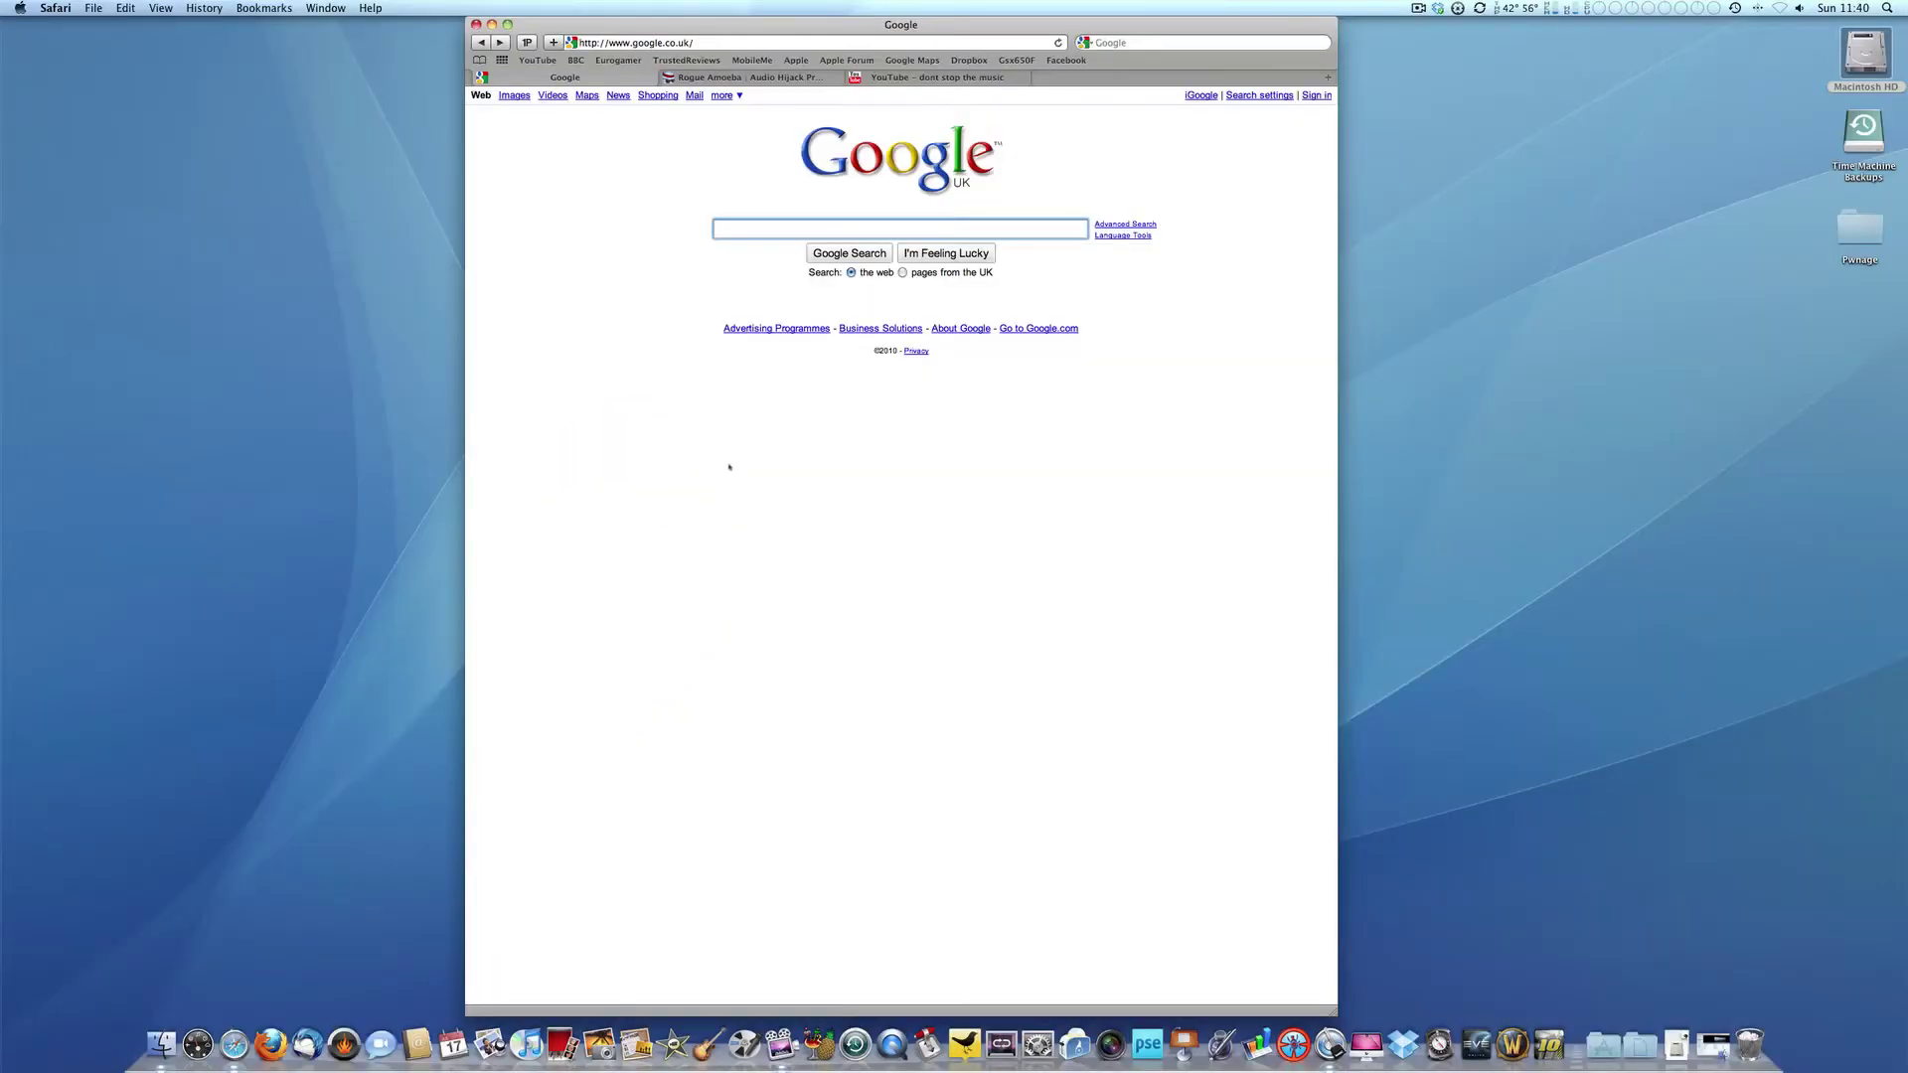
click(765, 229)
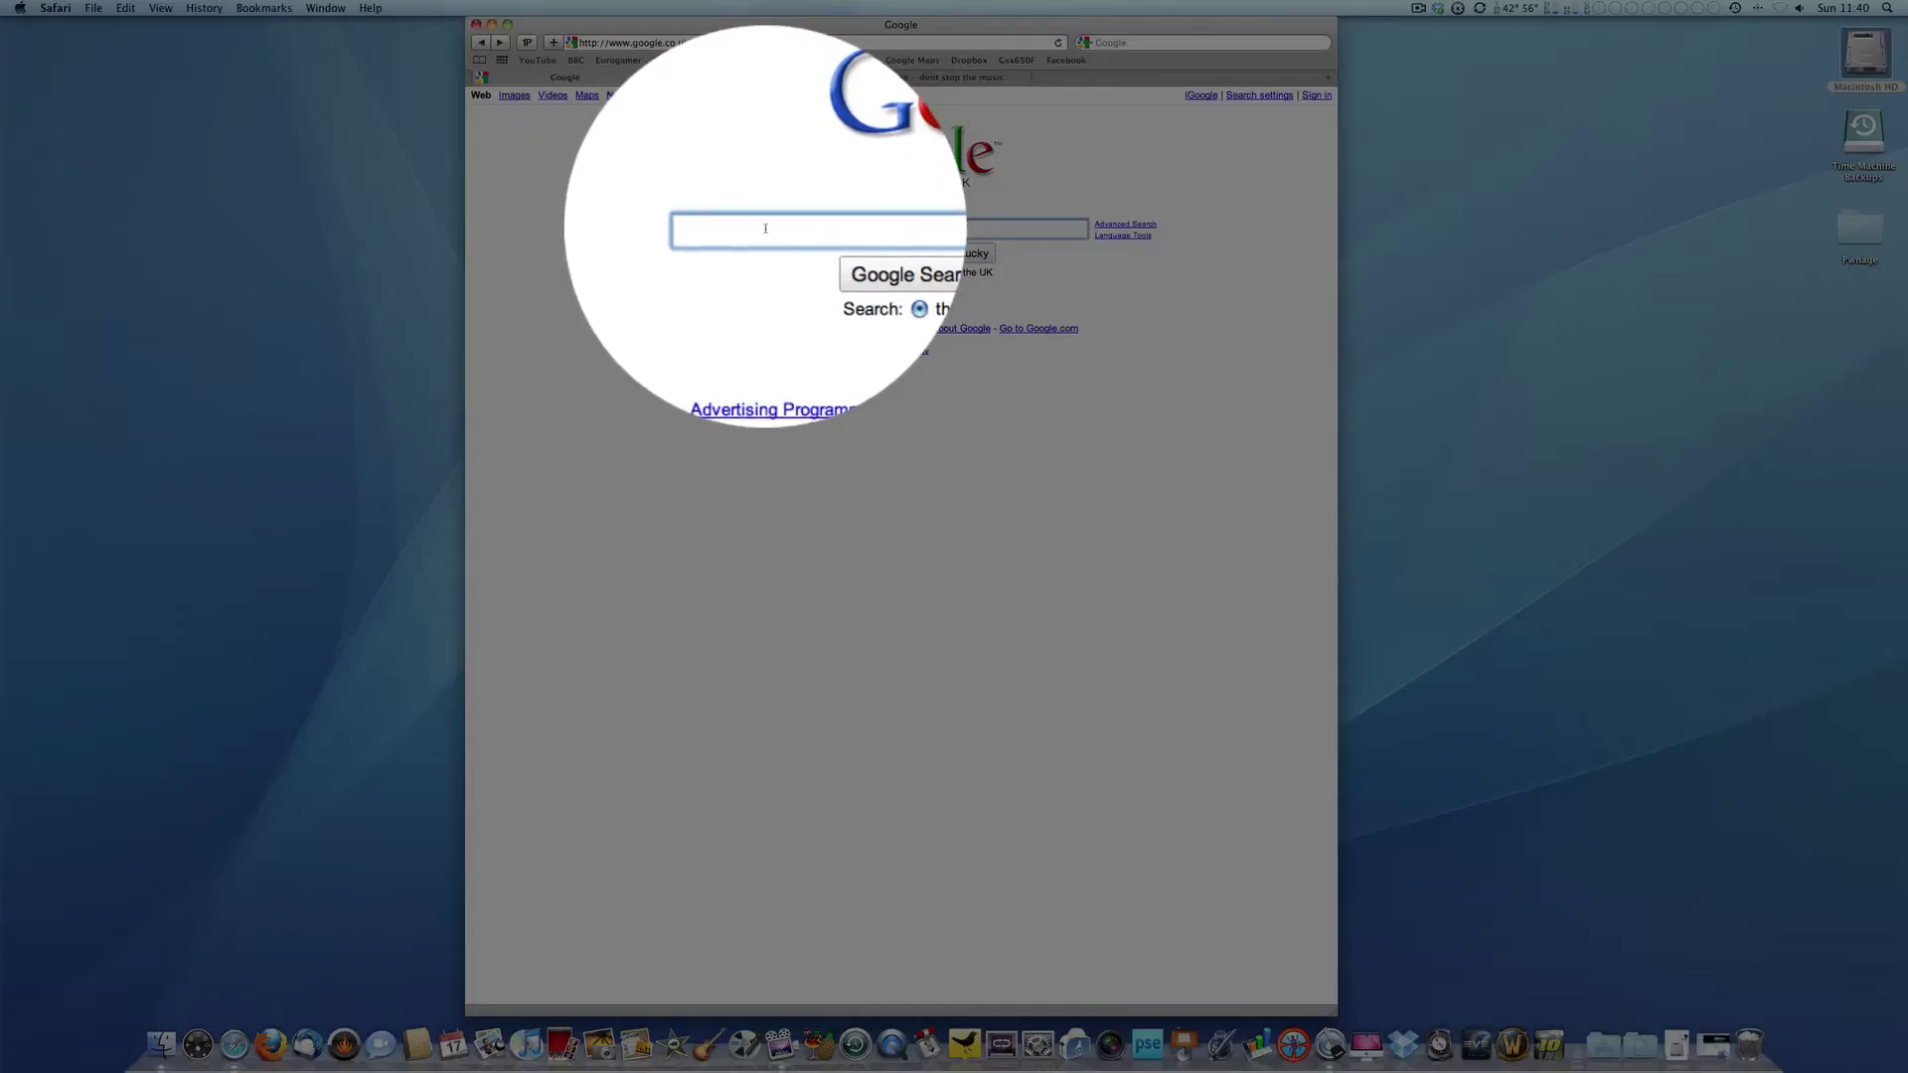
text(audio )
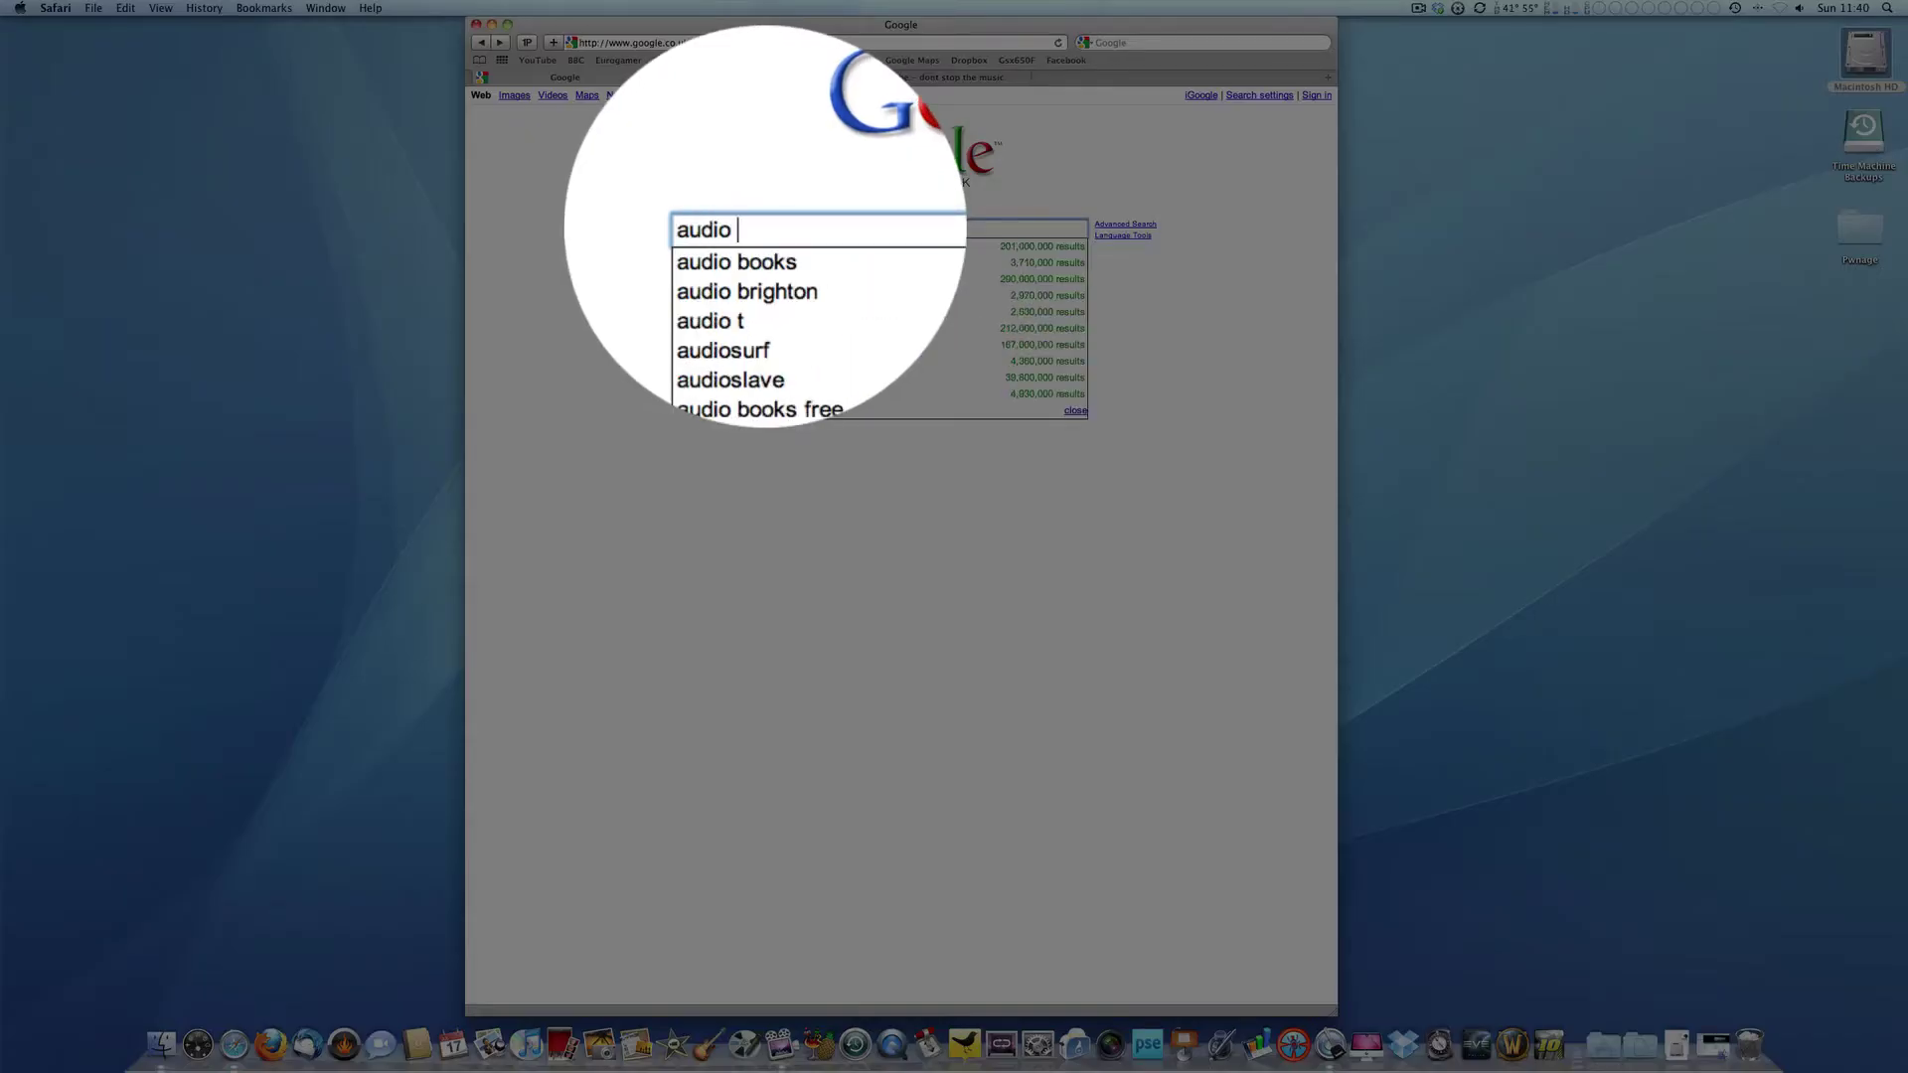
text(hijack)
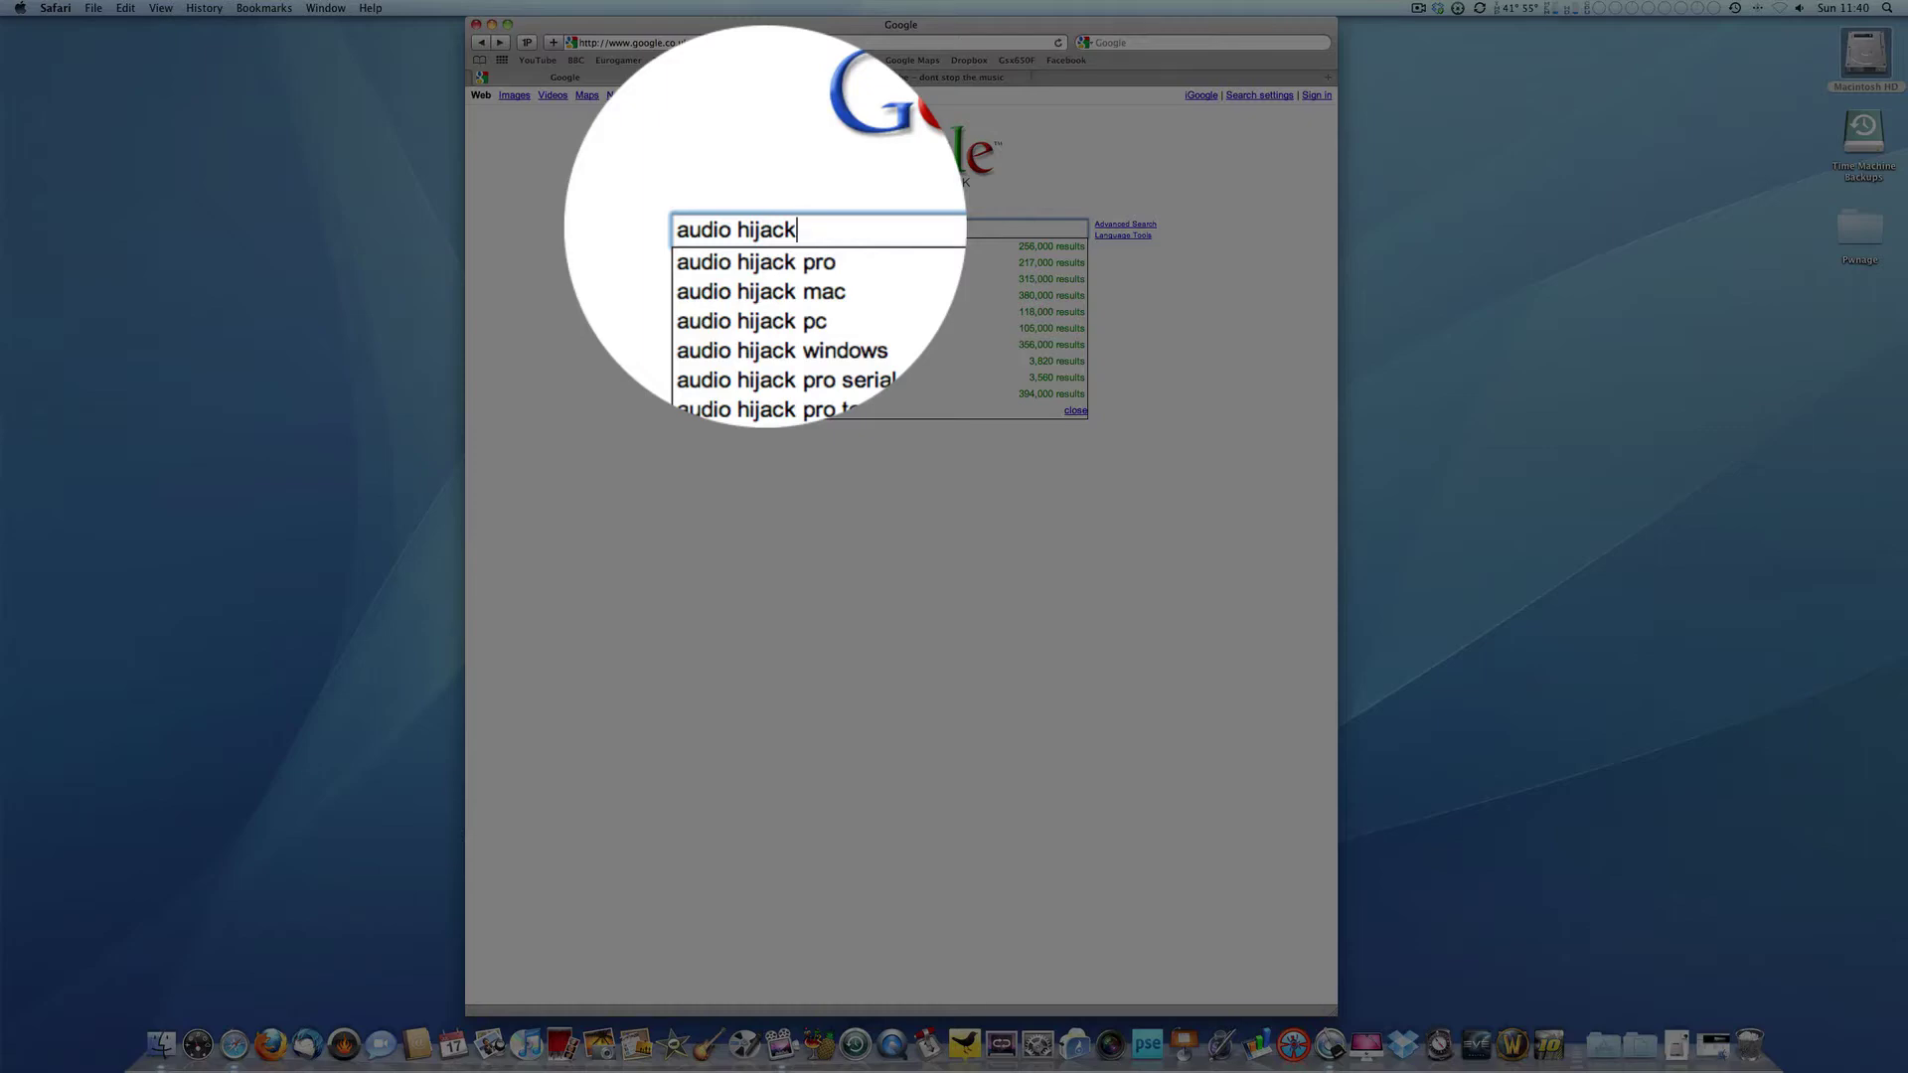
click(740, 250)
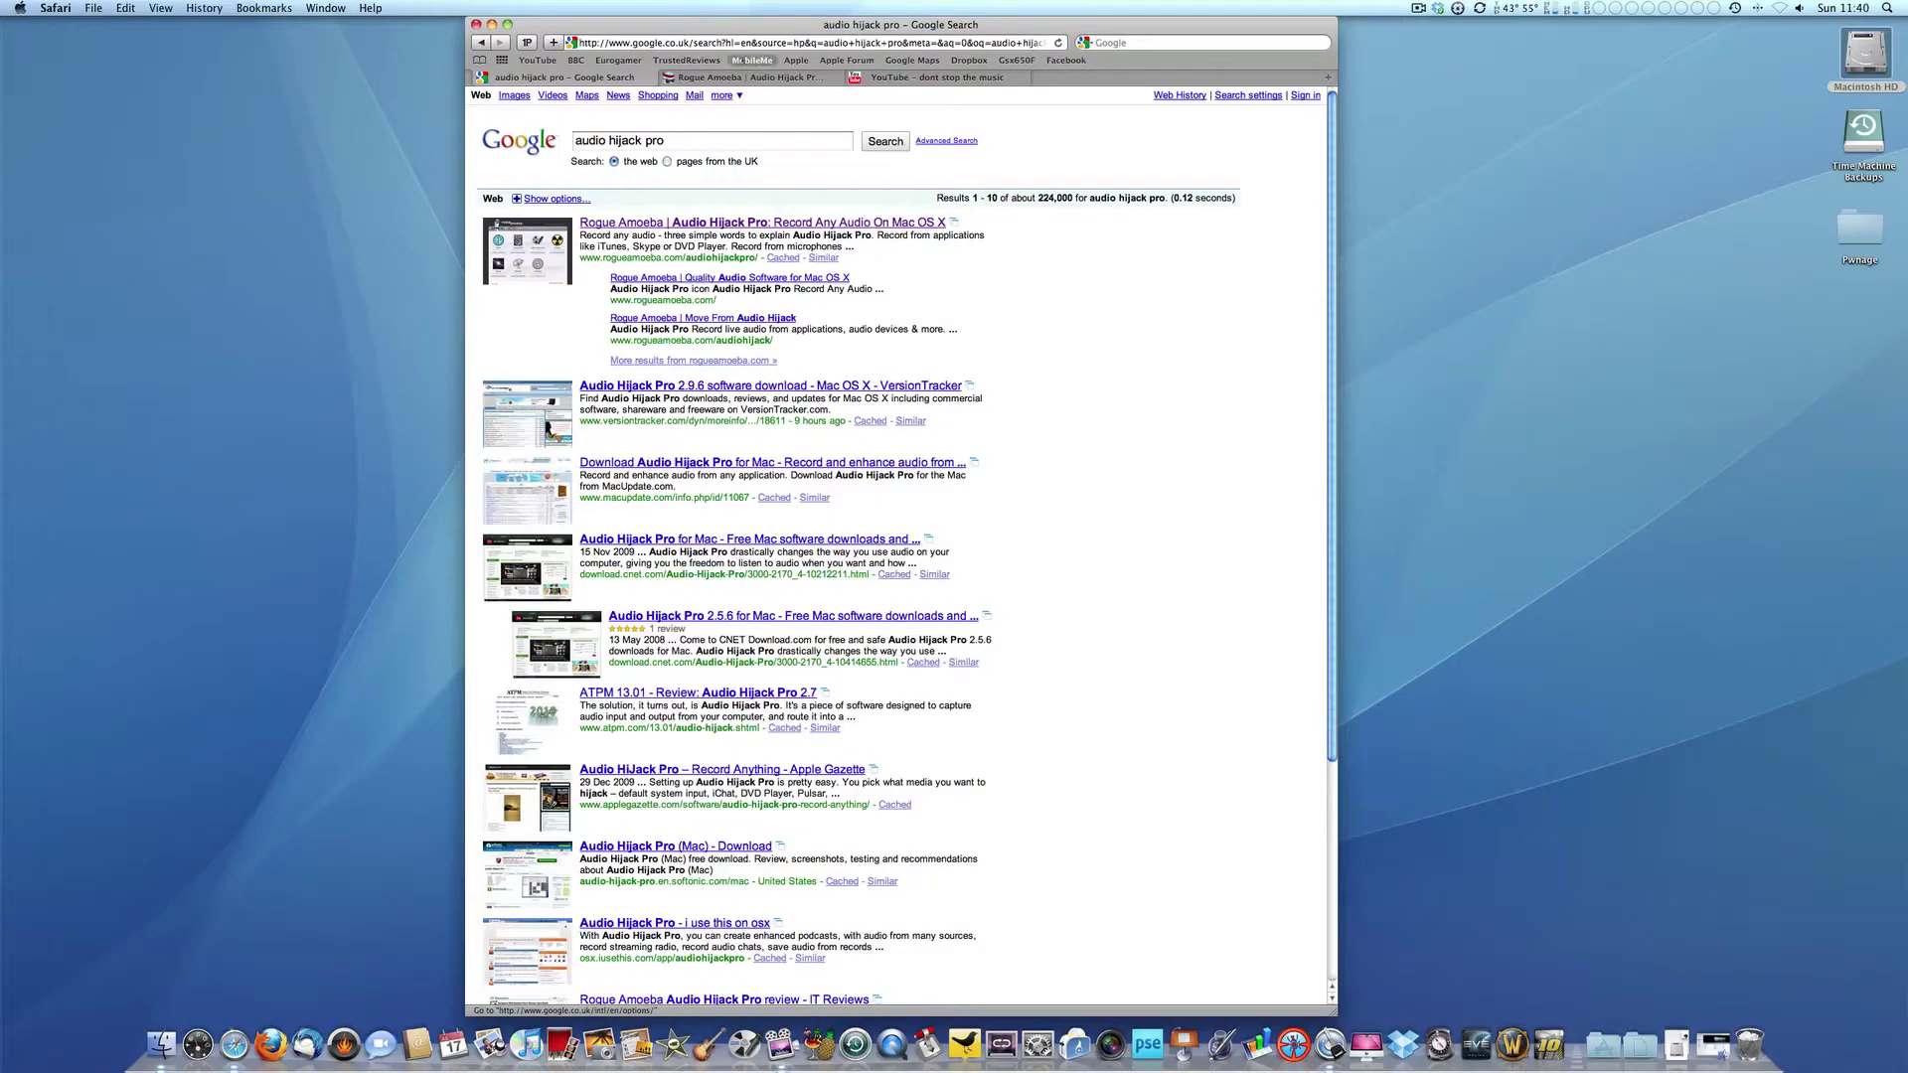
Switch to the tab showing Rogue Amoeba's Audio Hijack Pro product page
click(747, 78)
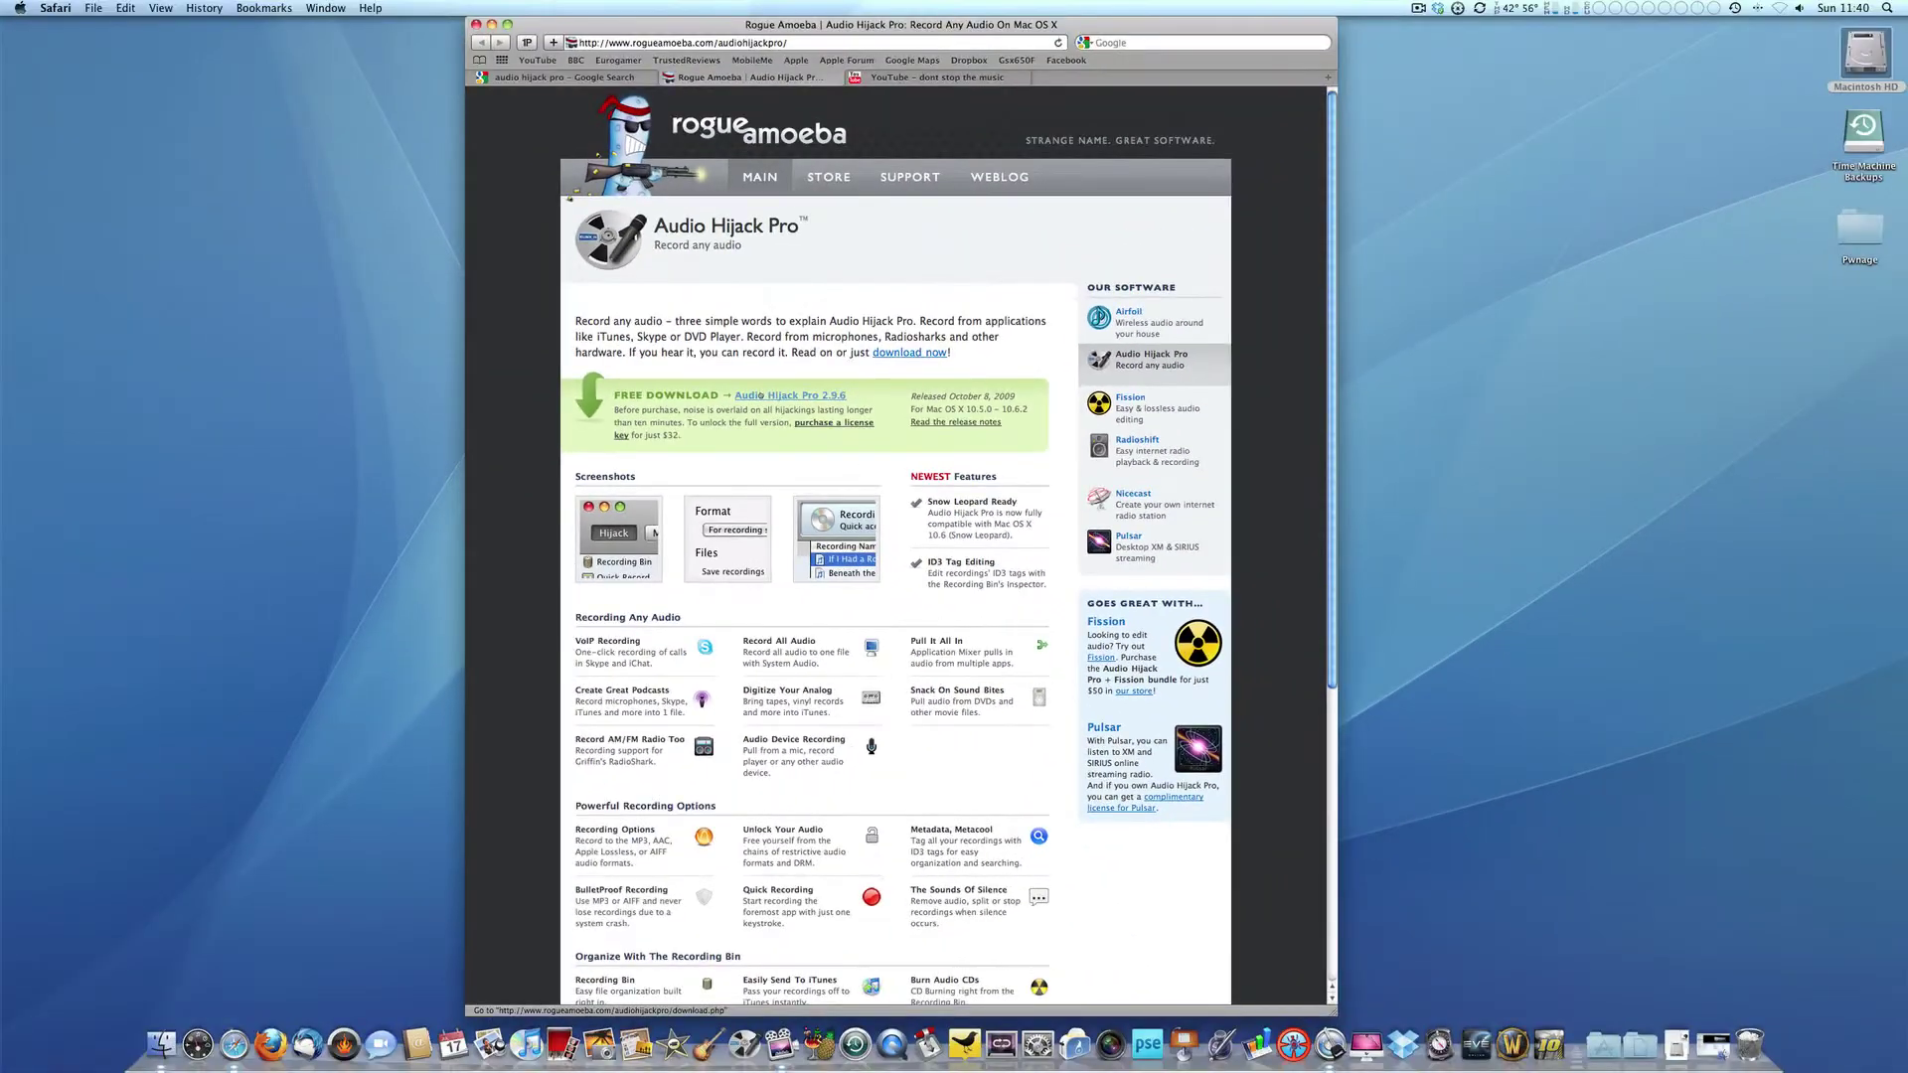
Download the free Audio Hijack Pro 2.9.6 installer, AudioHijackPro.zip (6.3 MB)
click(497, 202)
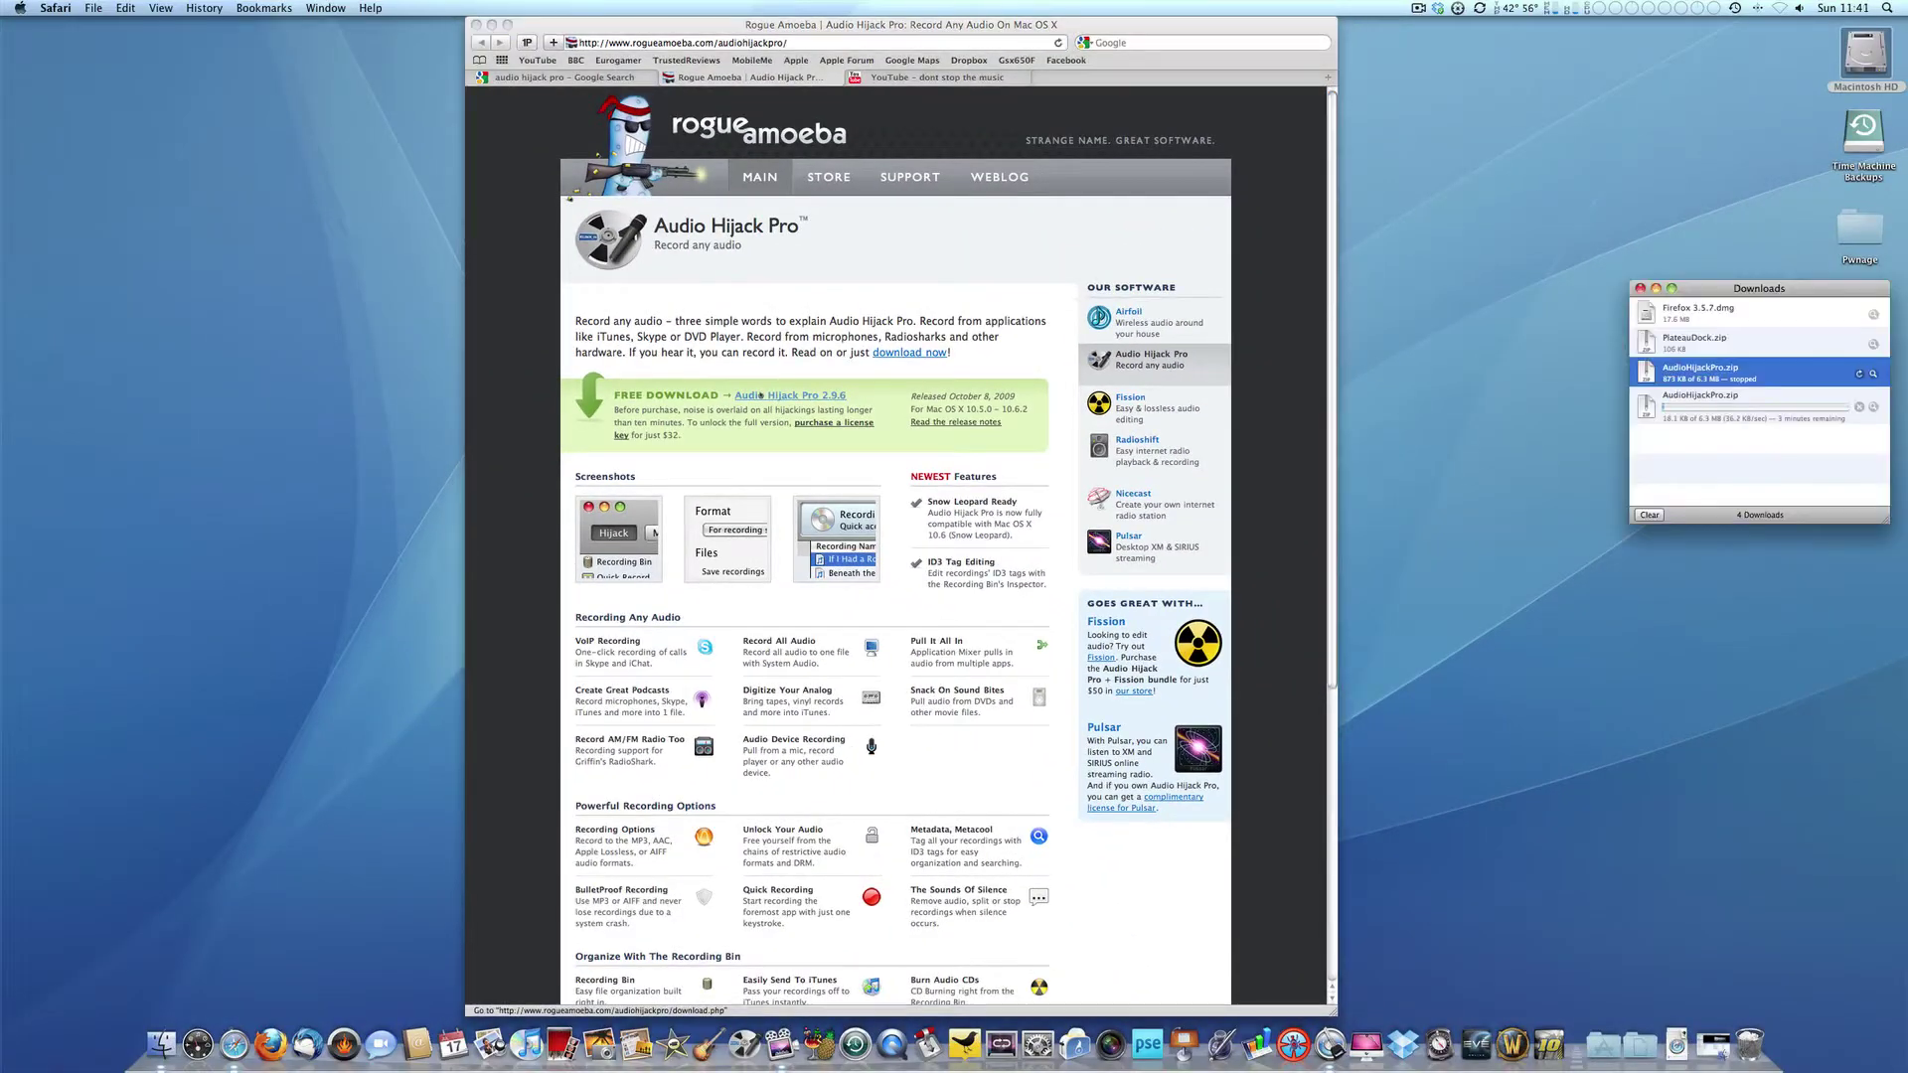
drag(1780, 291, 1536, 295)
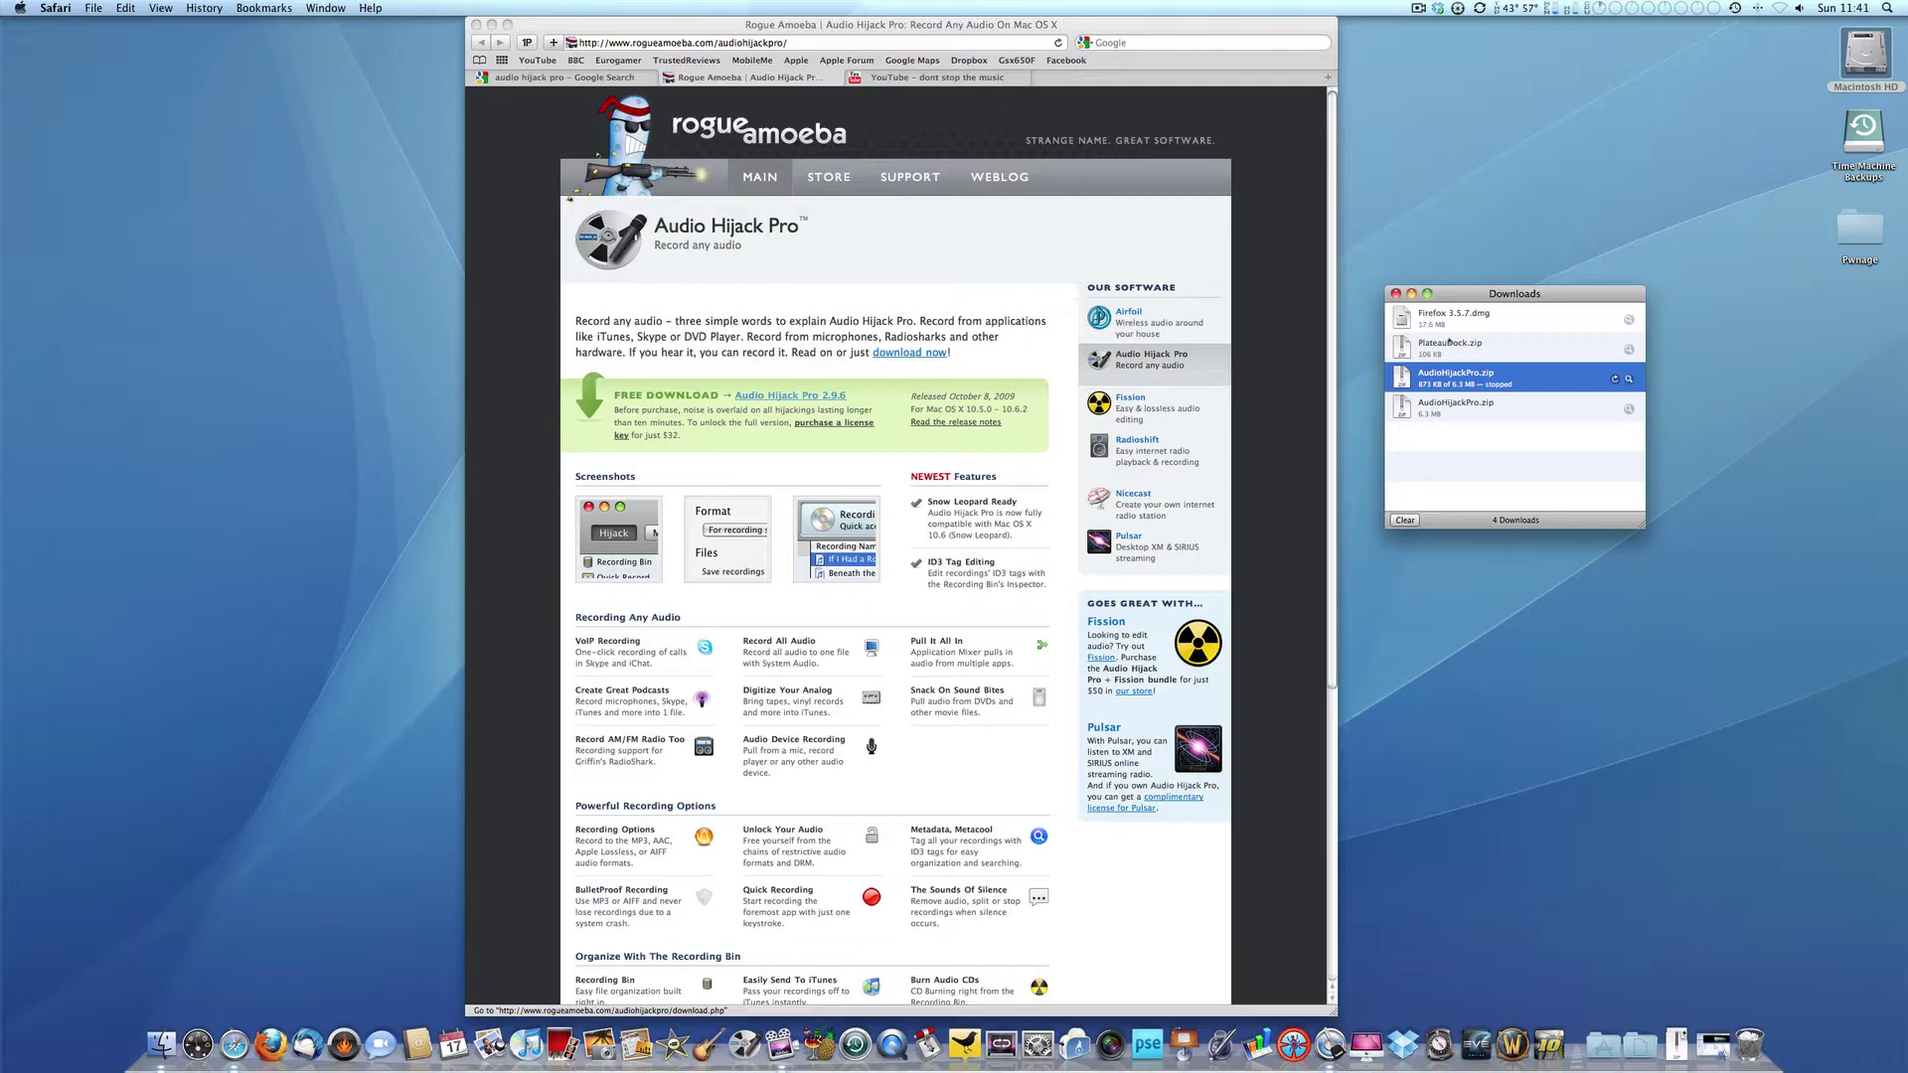
Unarchive AudioHijackPro.zip from the Dock's Downloads stack, rearranging the Safari and Archive Utility windows
click(1404, 520)
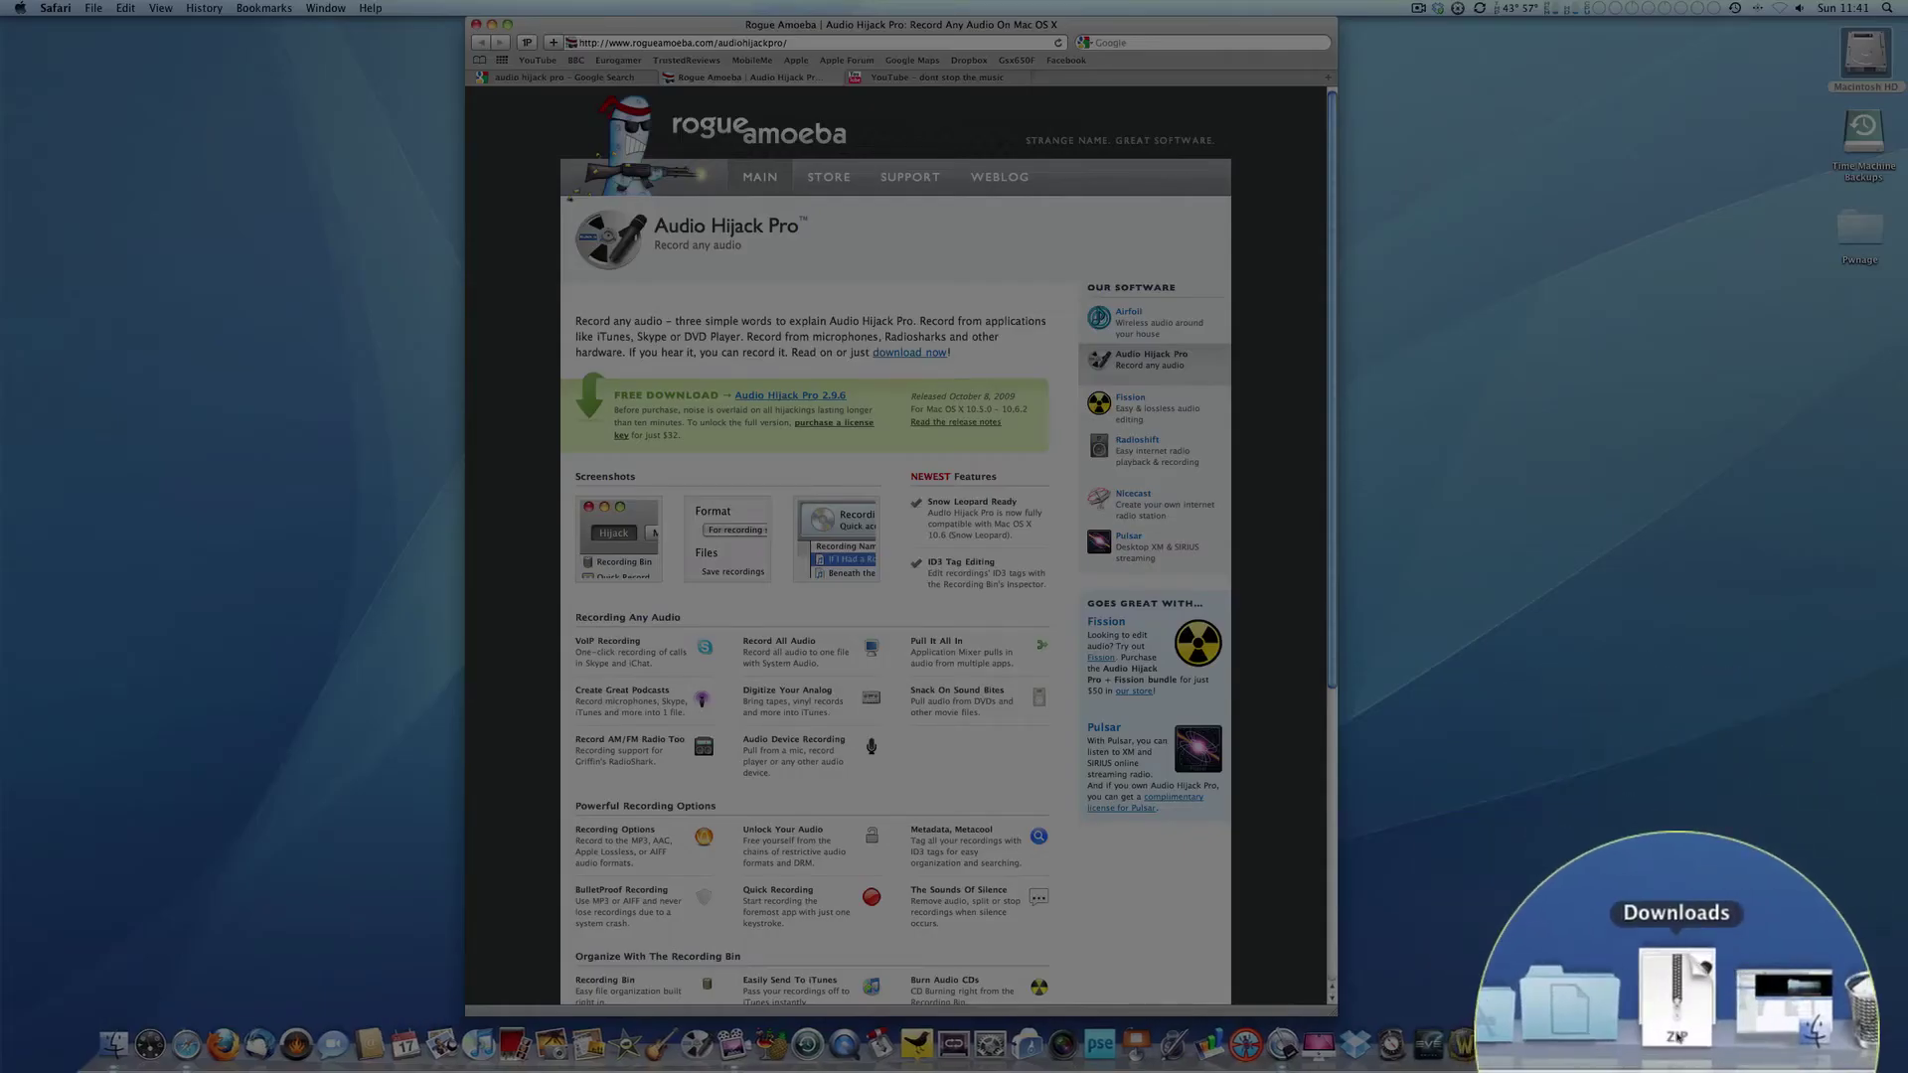
click(1677, 1035)
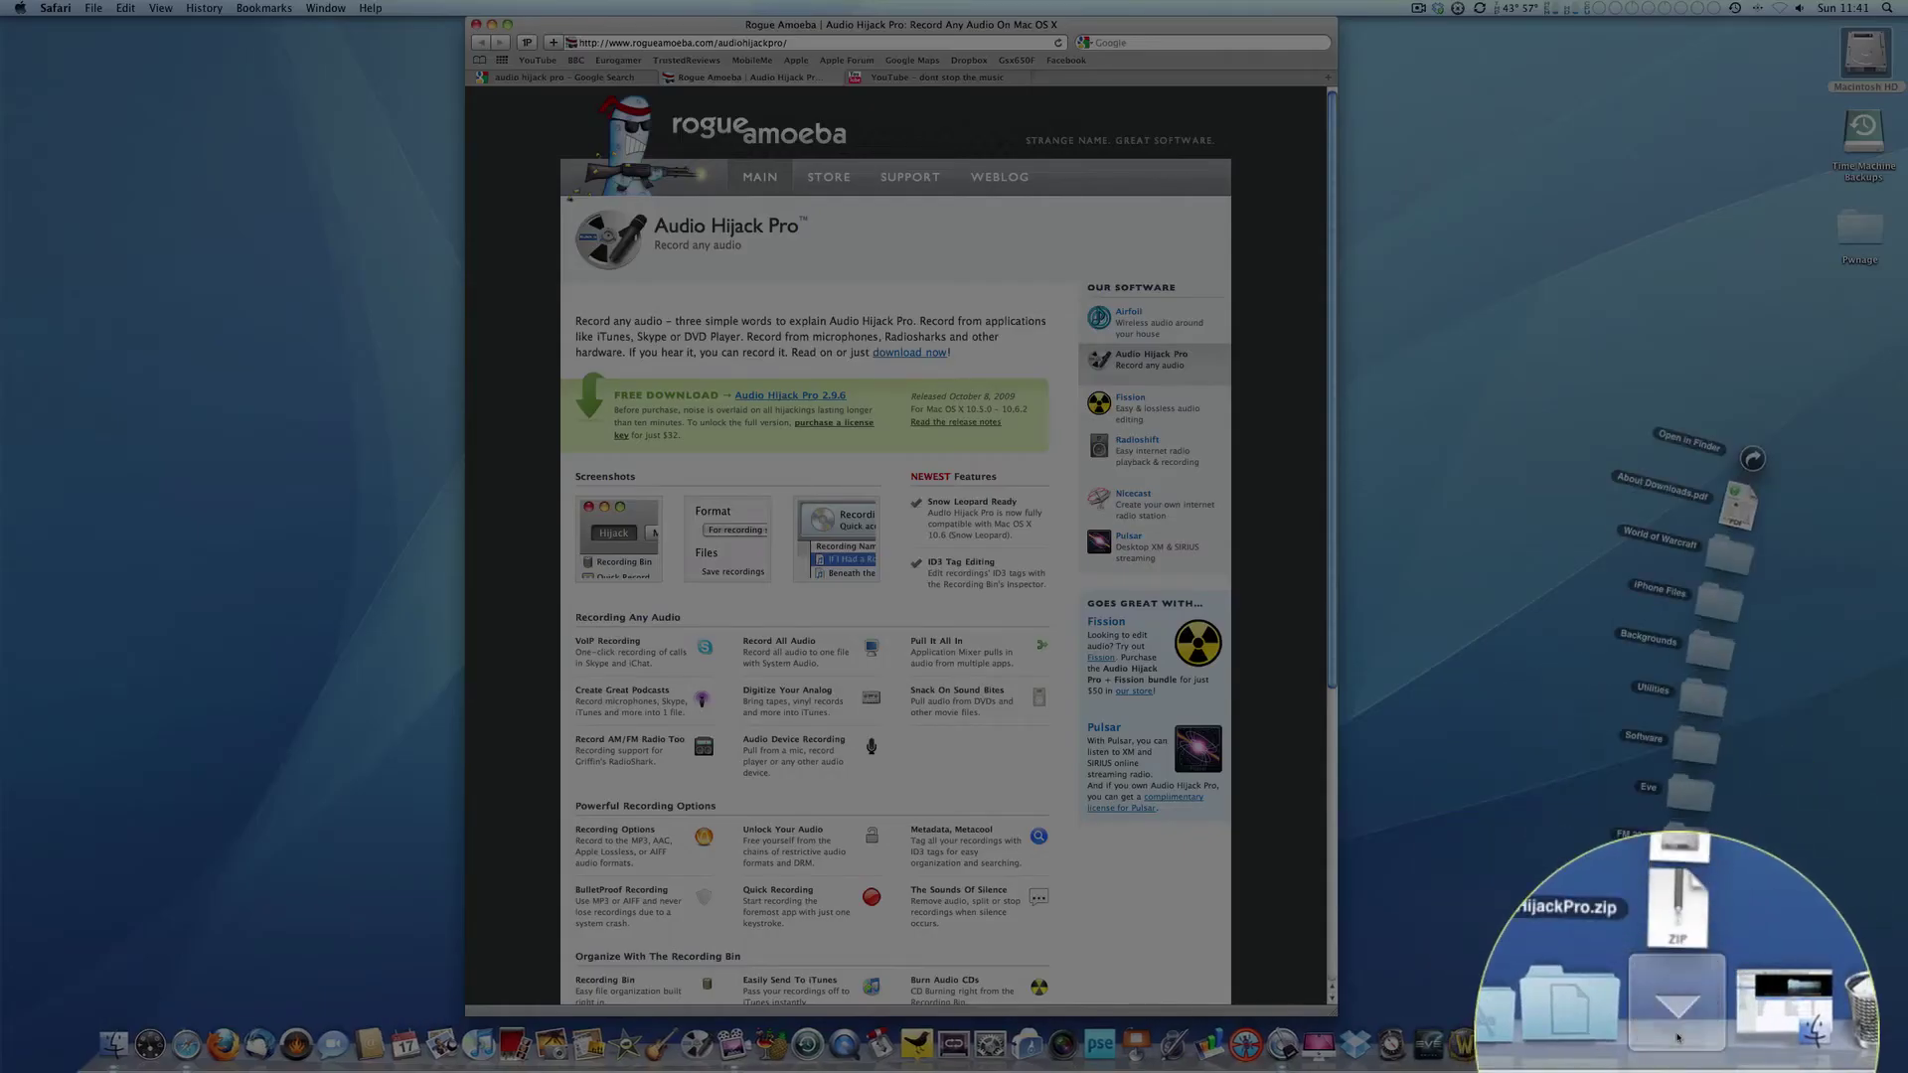
click(1688, 905)
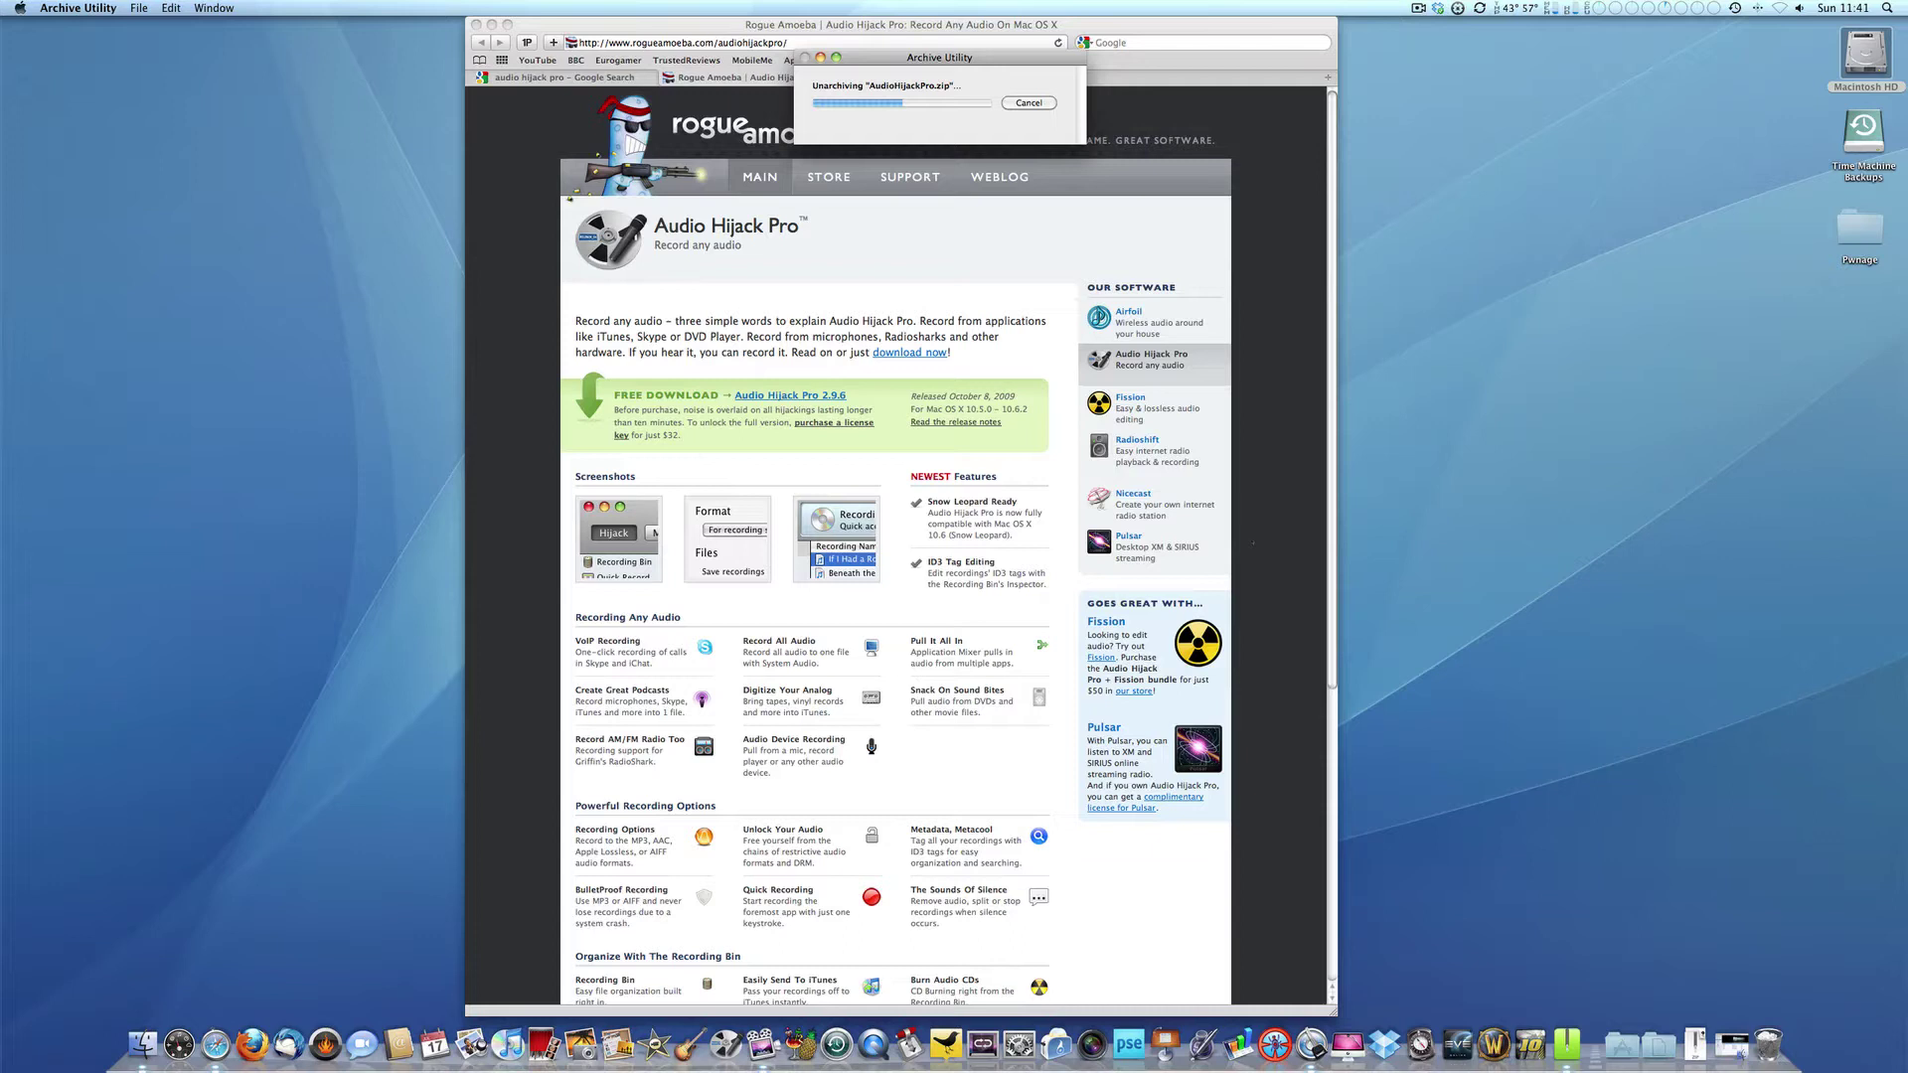
drag(1000, 27, 594, 8)
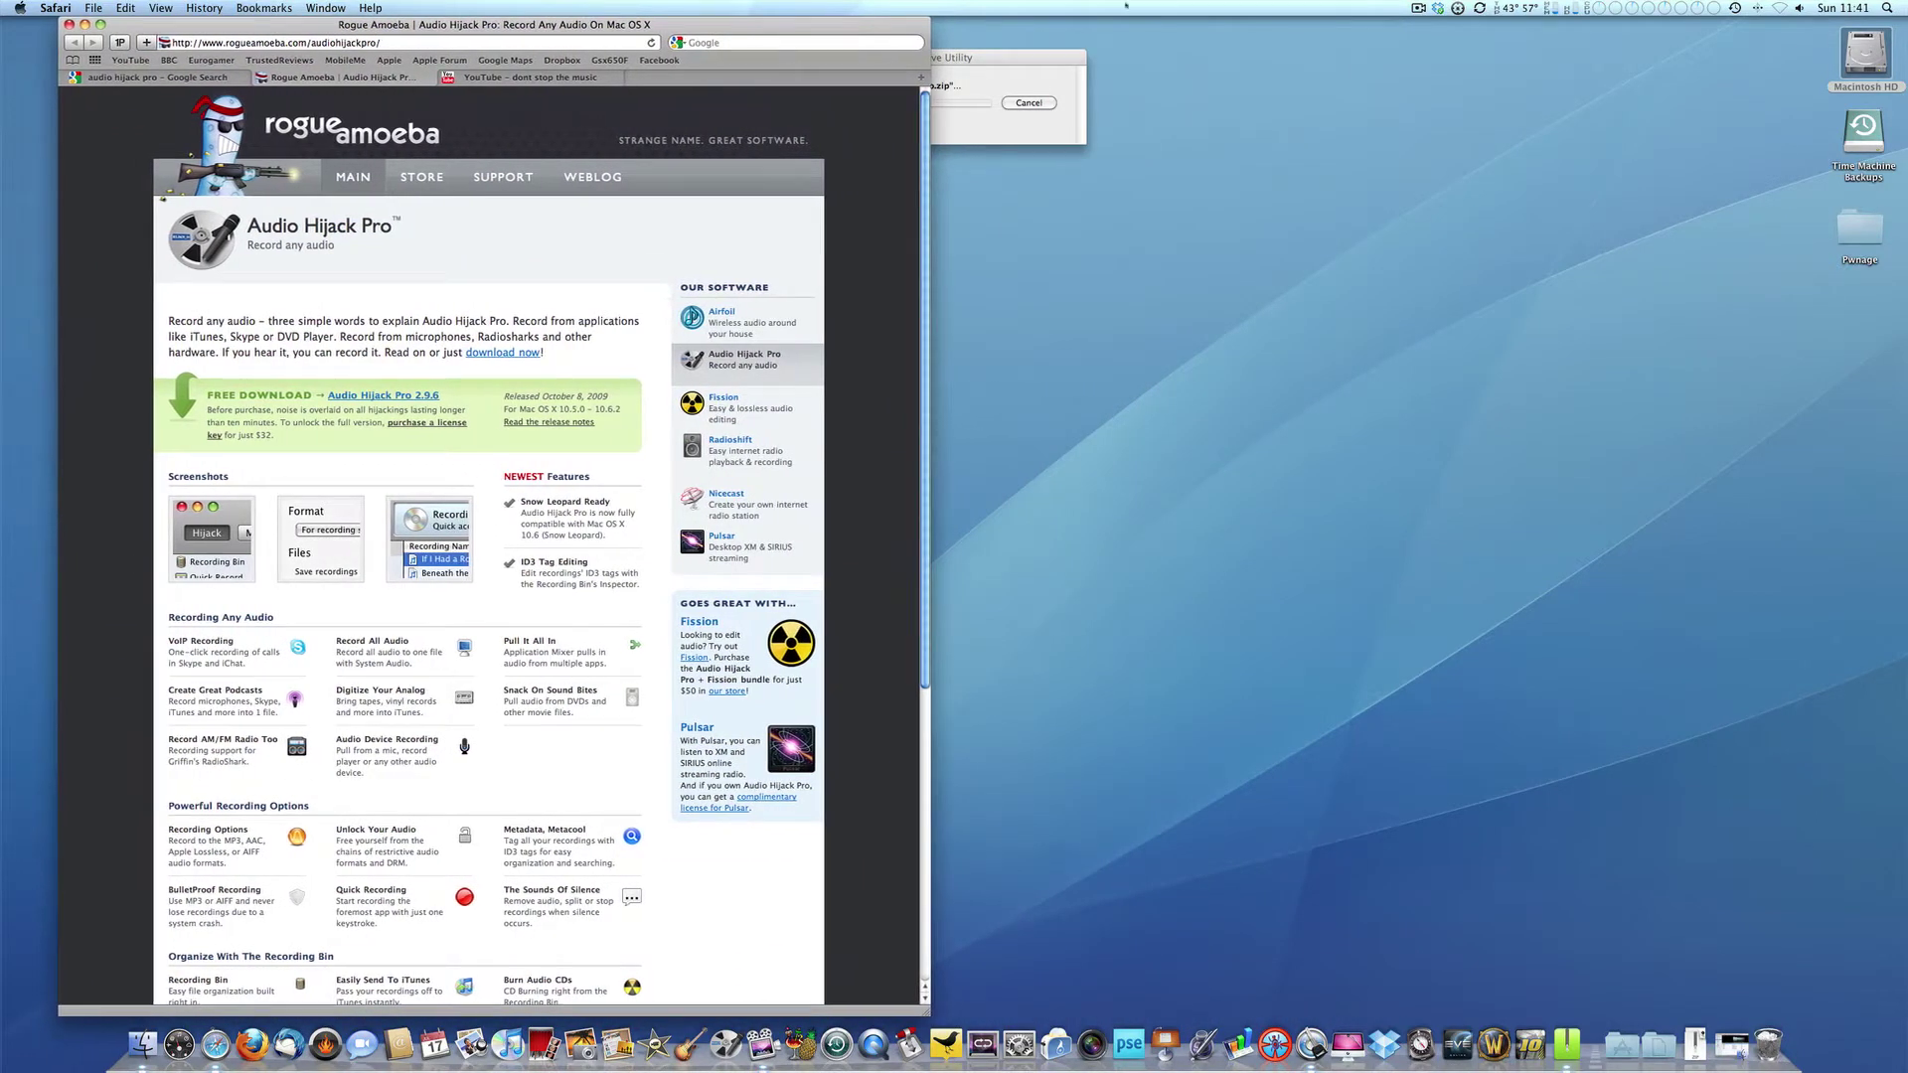
drag(1019, 56, 1168, 35)
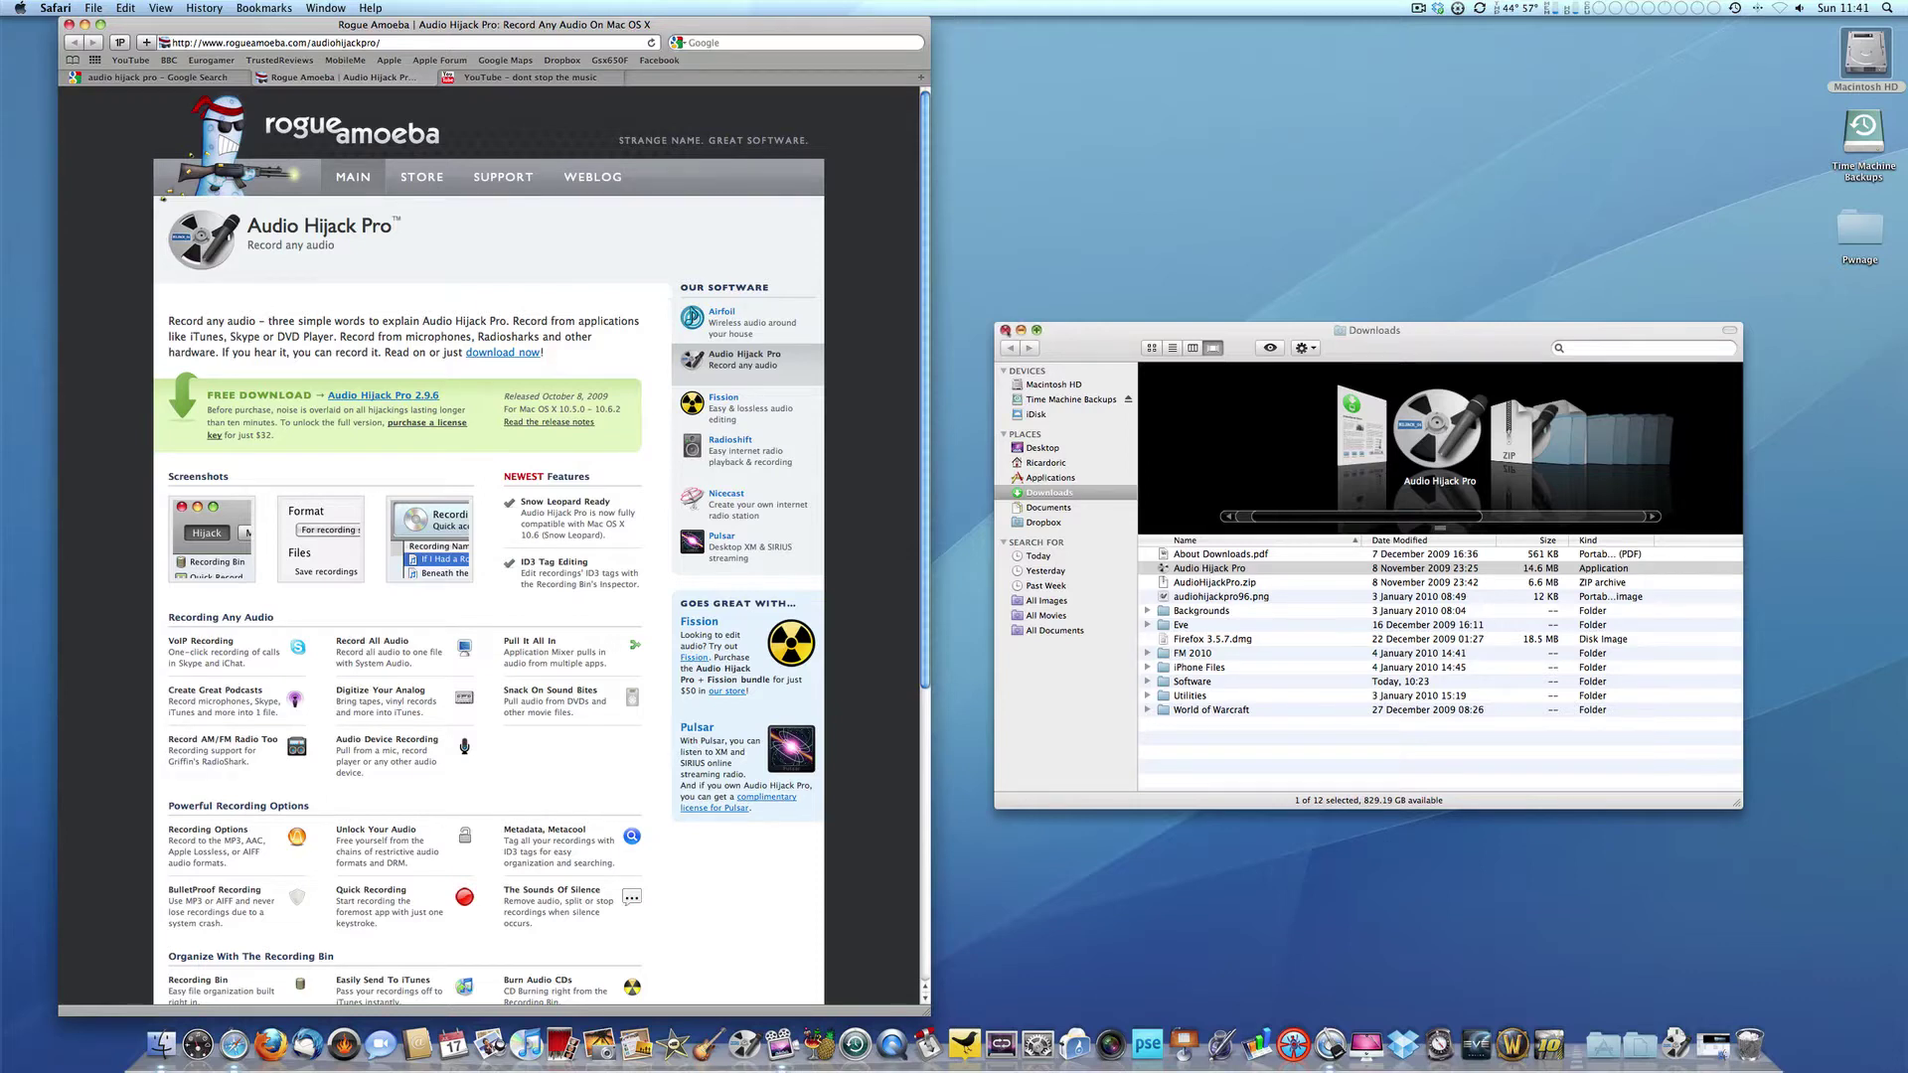
Close the Downloads window and launch Audio Hijack Pro from the Applications stack
click(1004, 330)
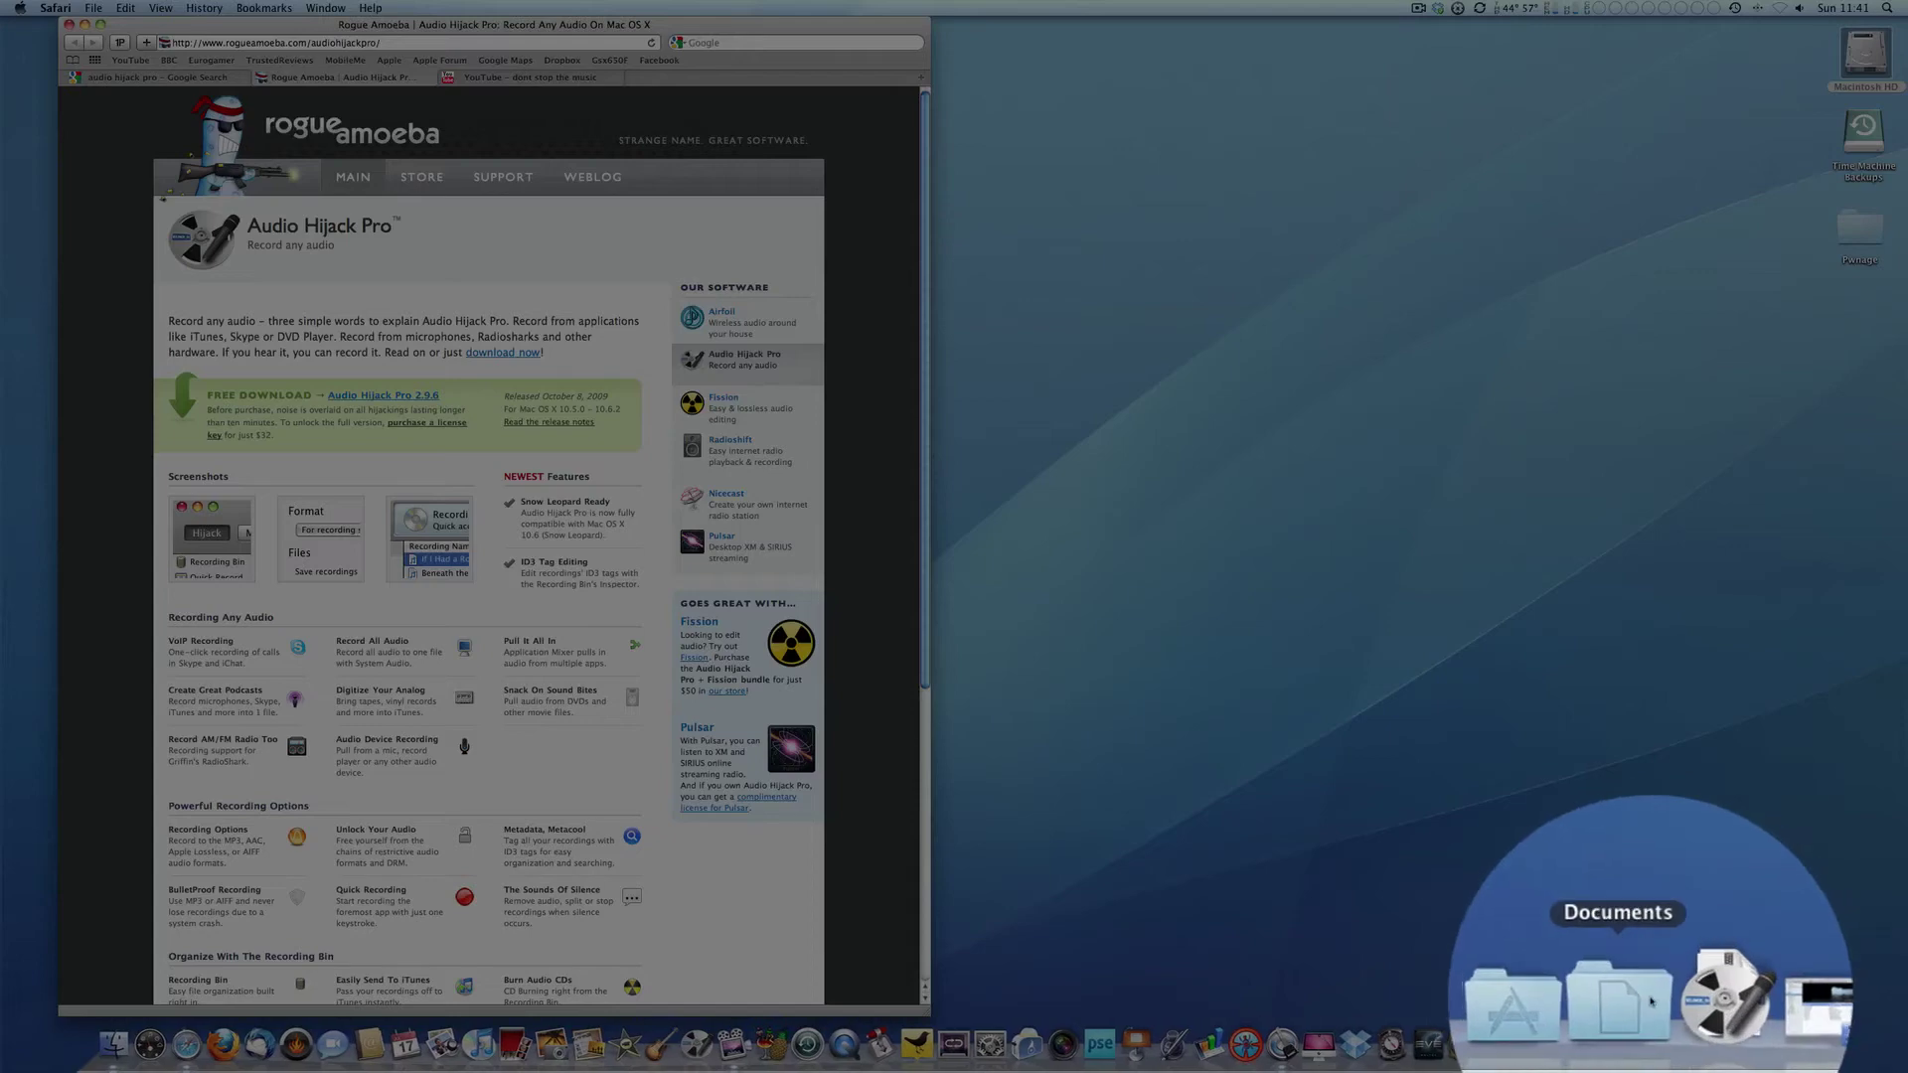
click(1602, 1043)
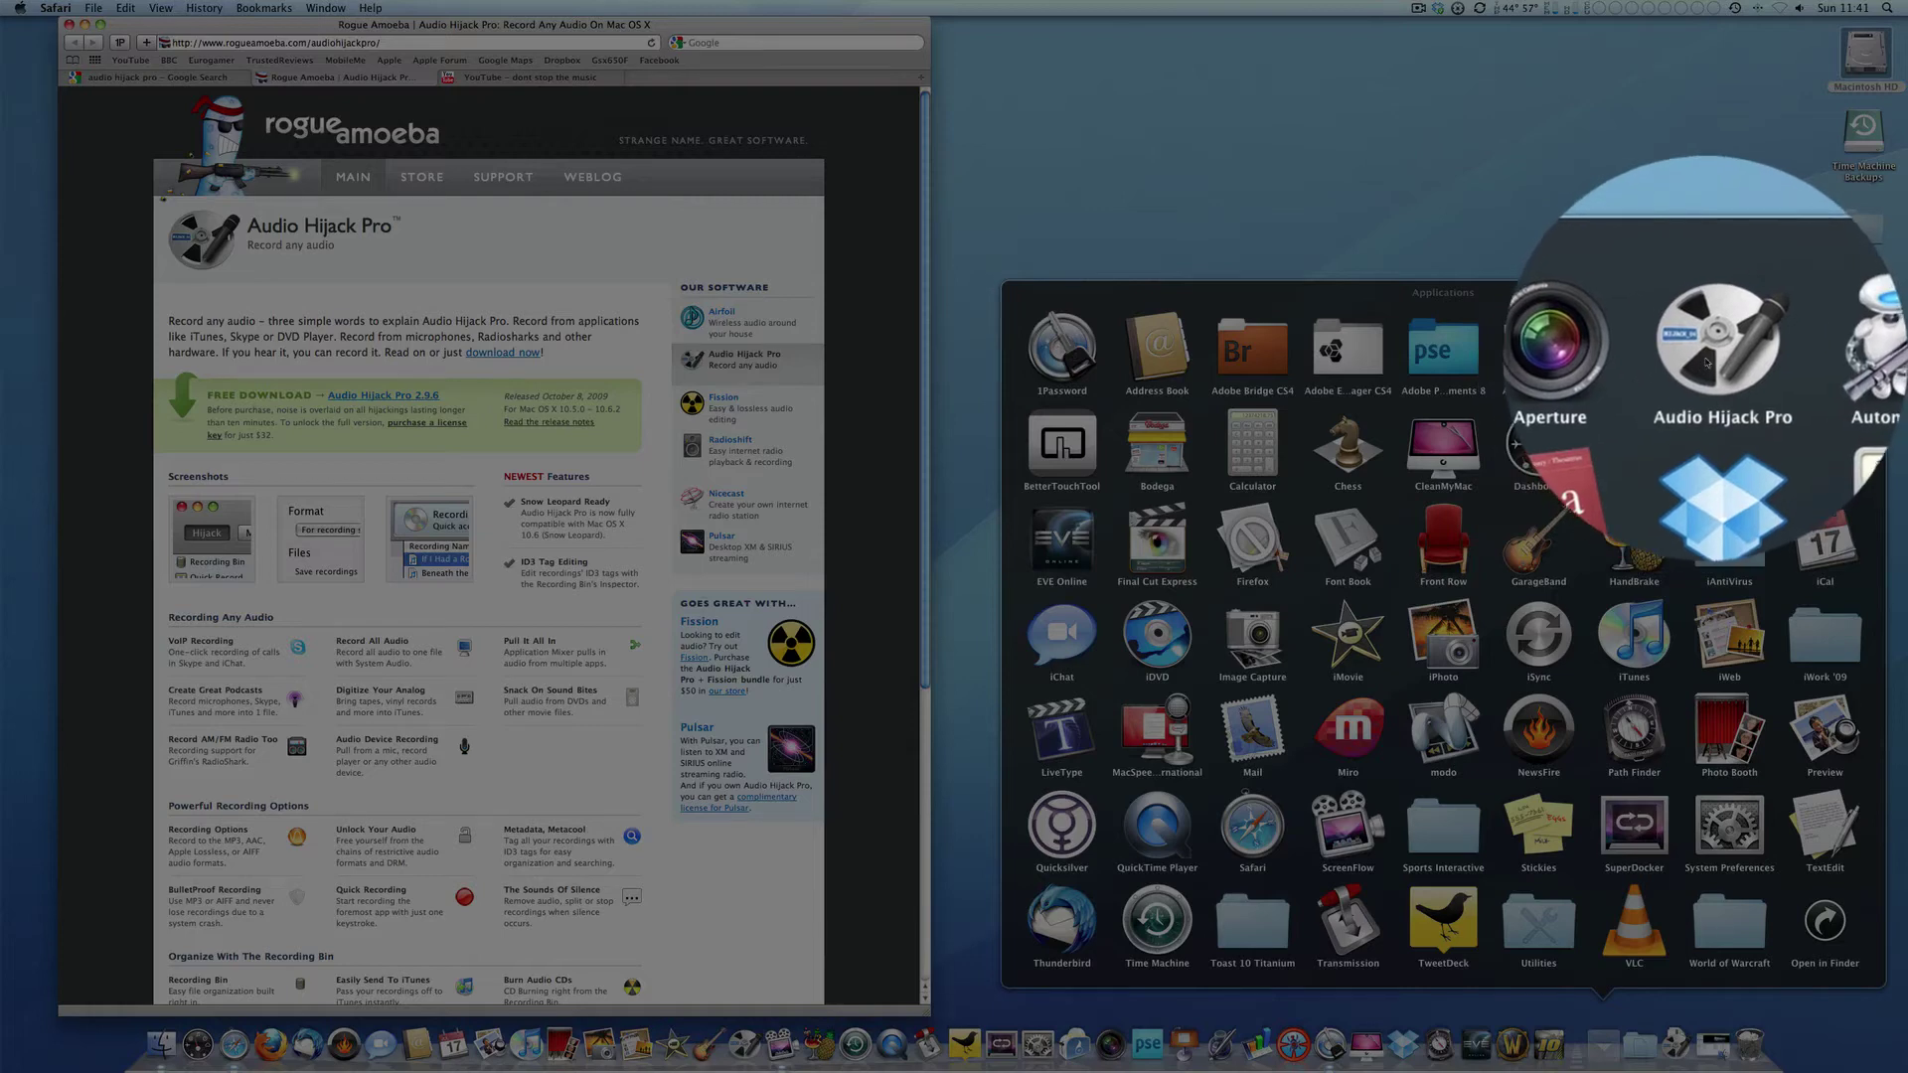
click(1707, 361)
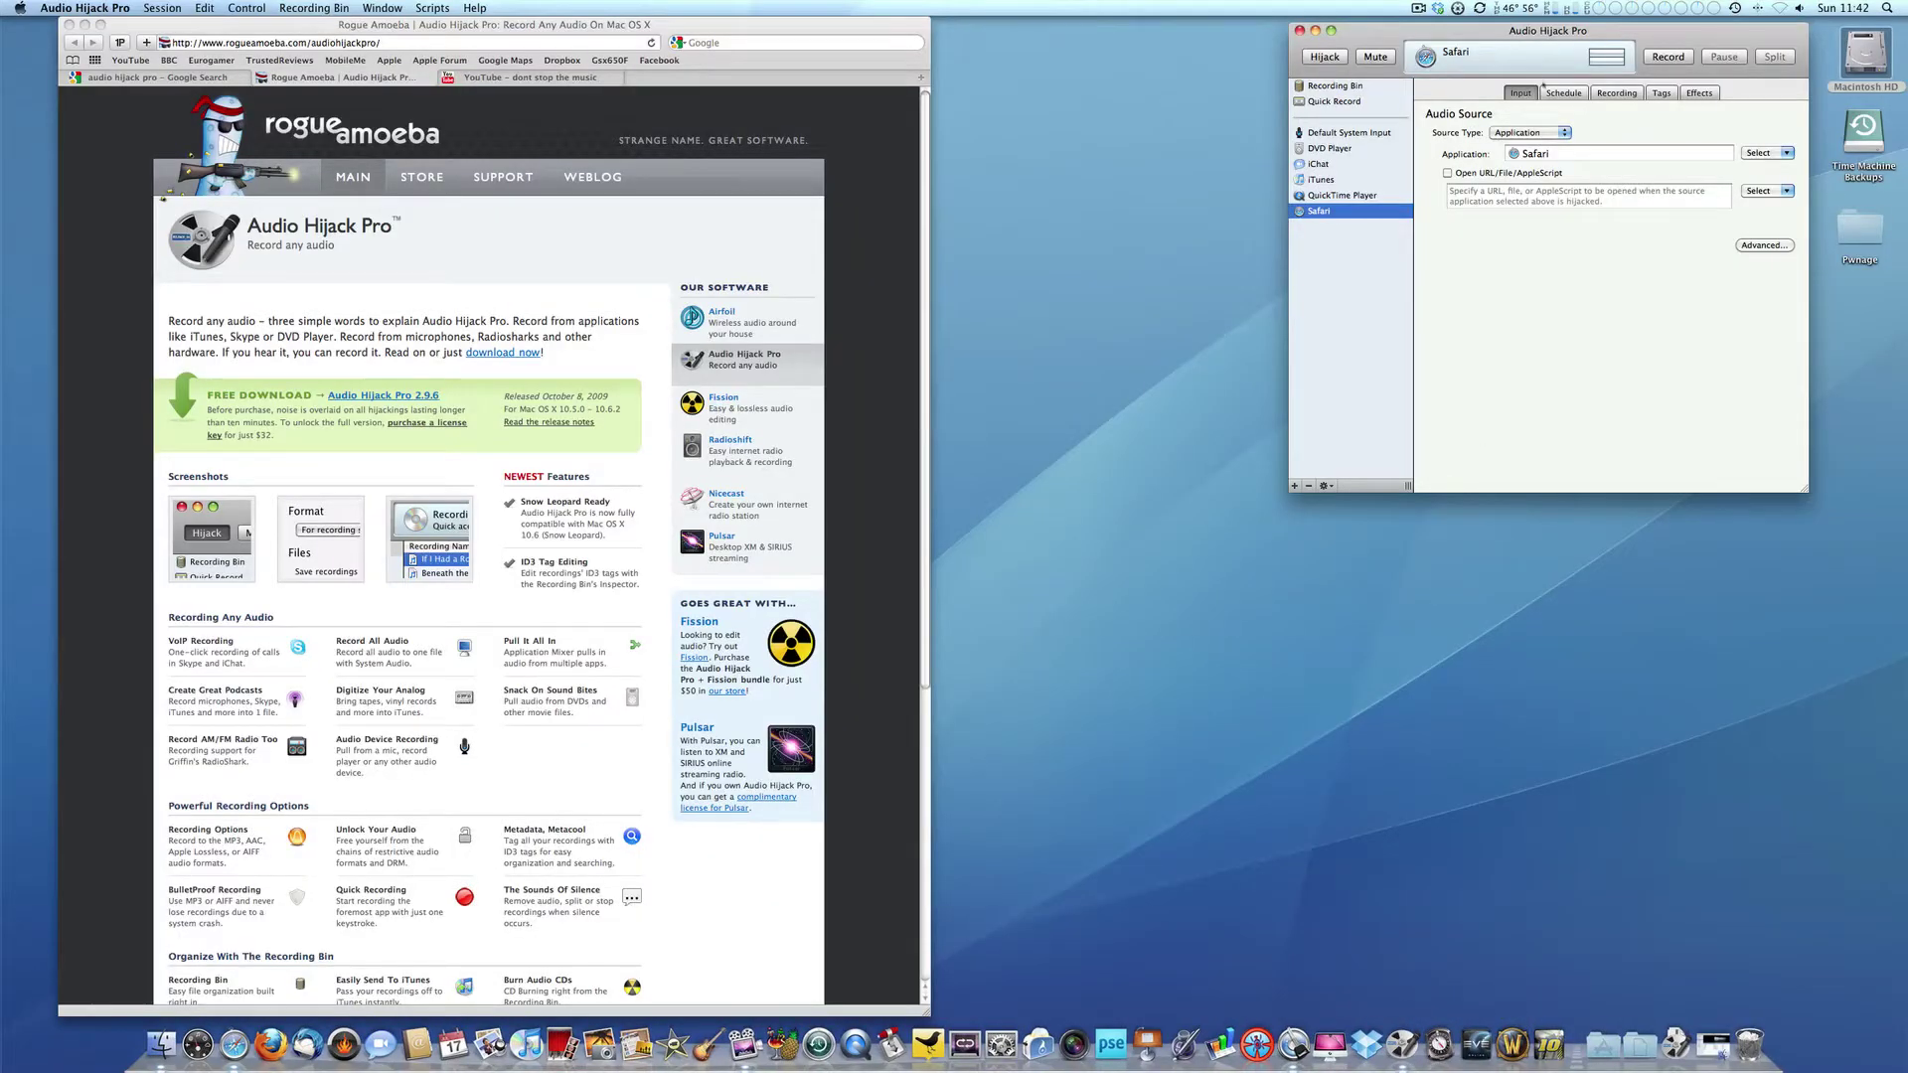
Show the Safari session's Recording settings: 128 kbps MP3 files saved to ~/Music/Audio Hijack
drag(1553, 36, 1448, 39)
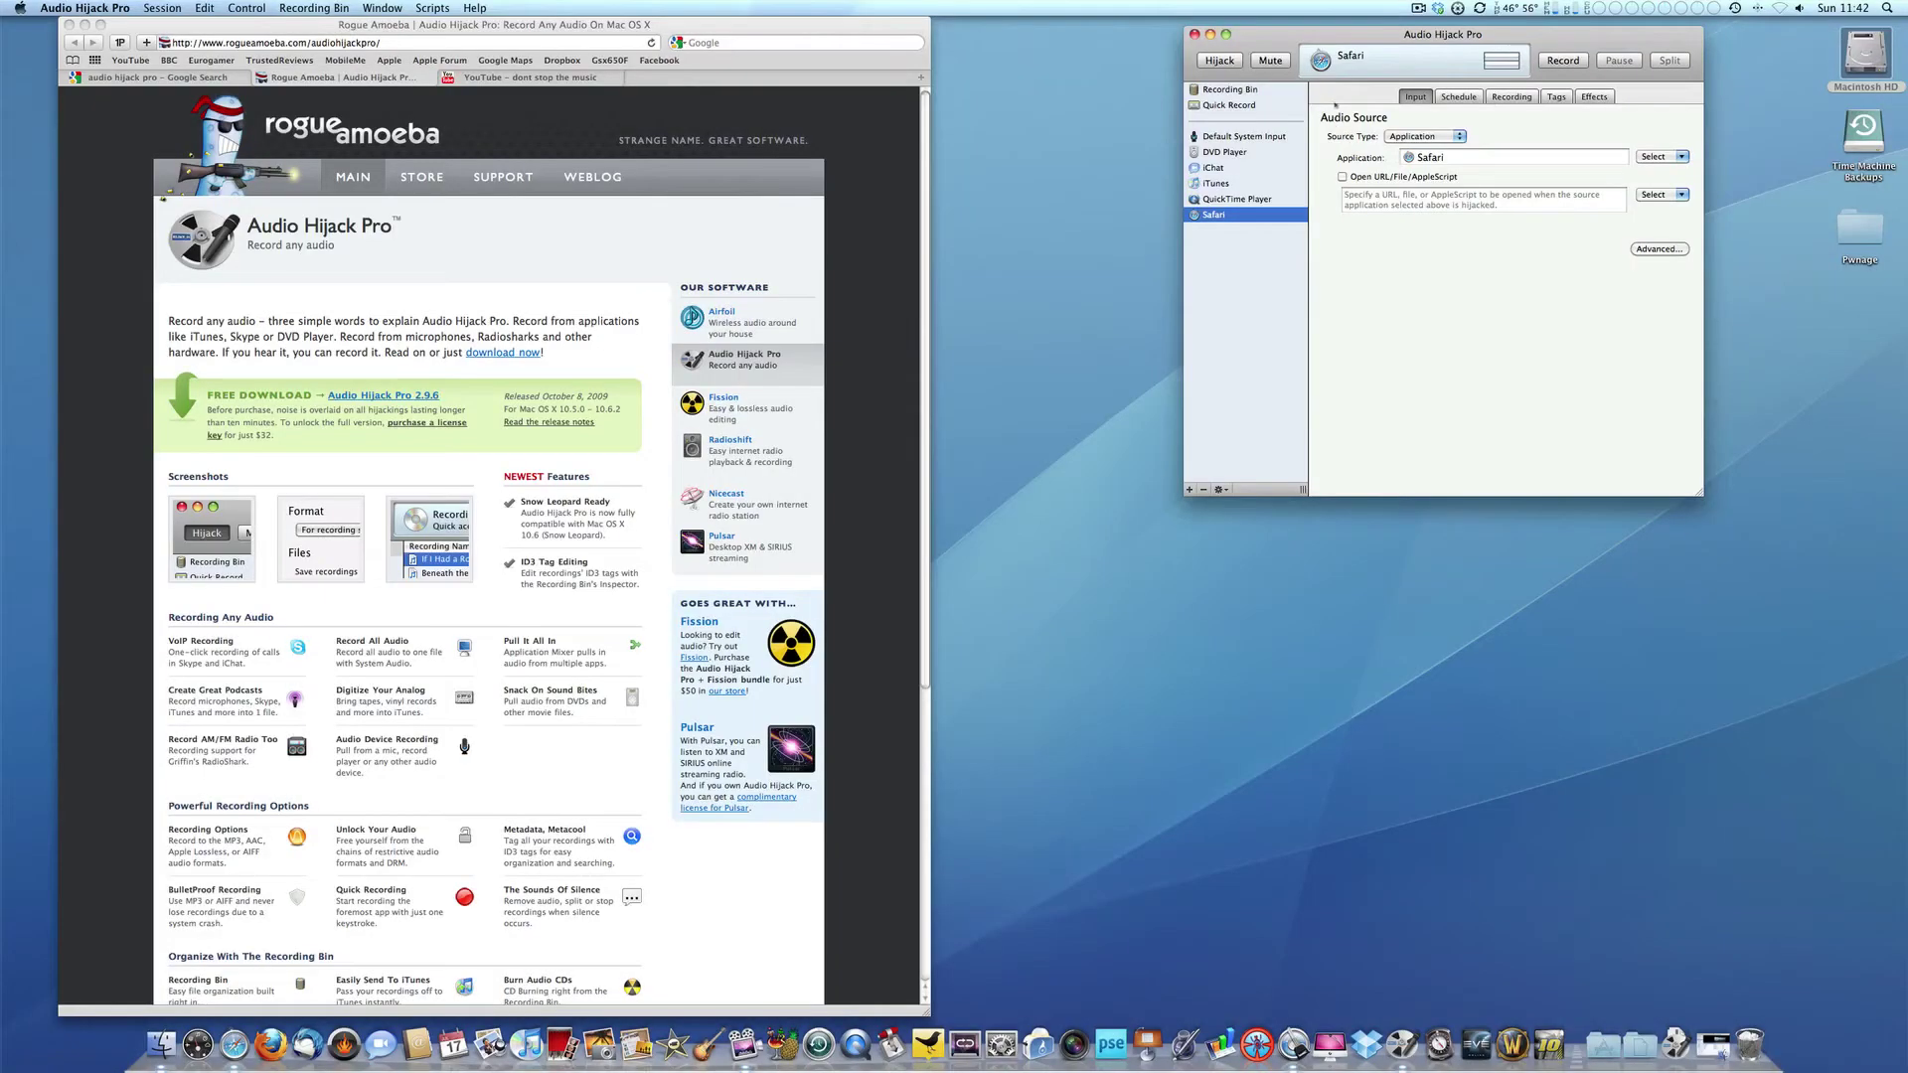
click(1466, 98)
click(1505, 97)
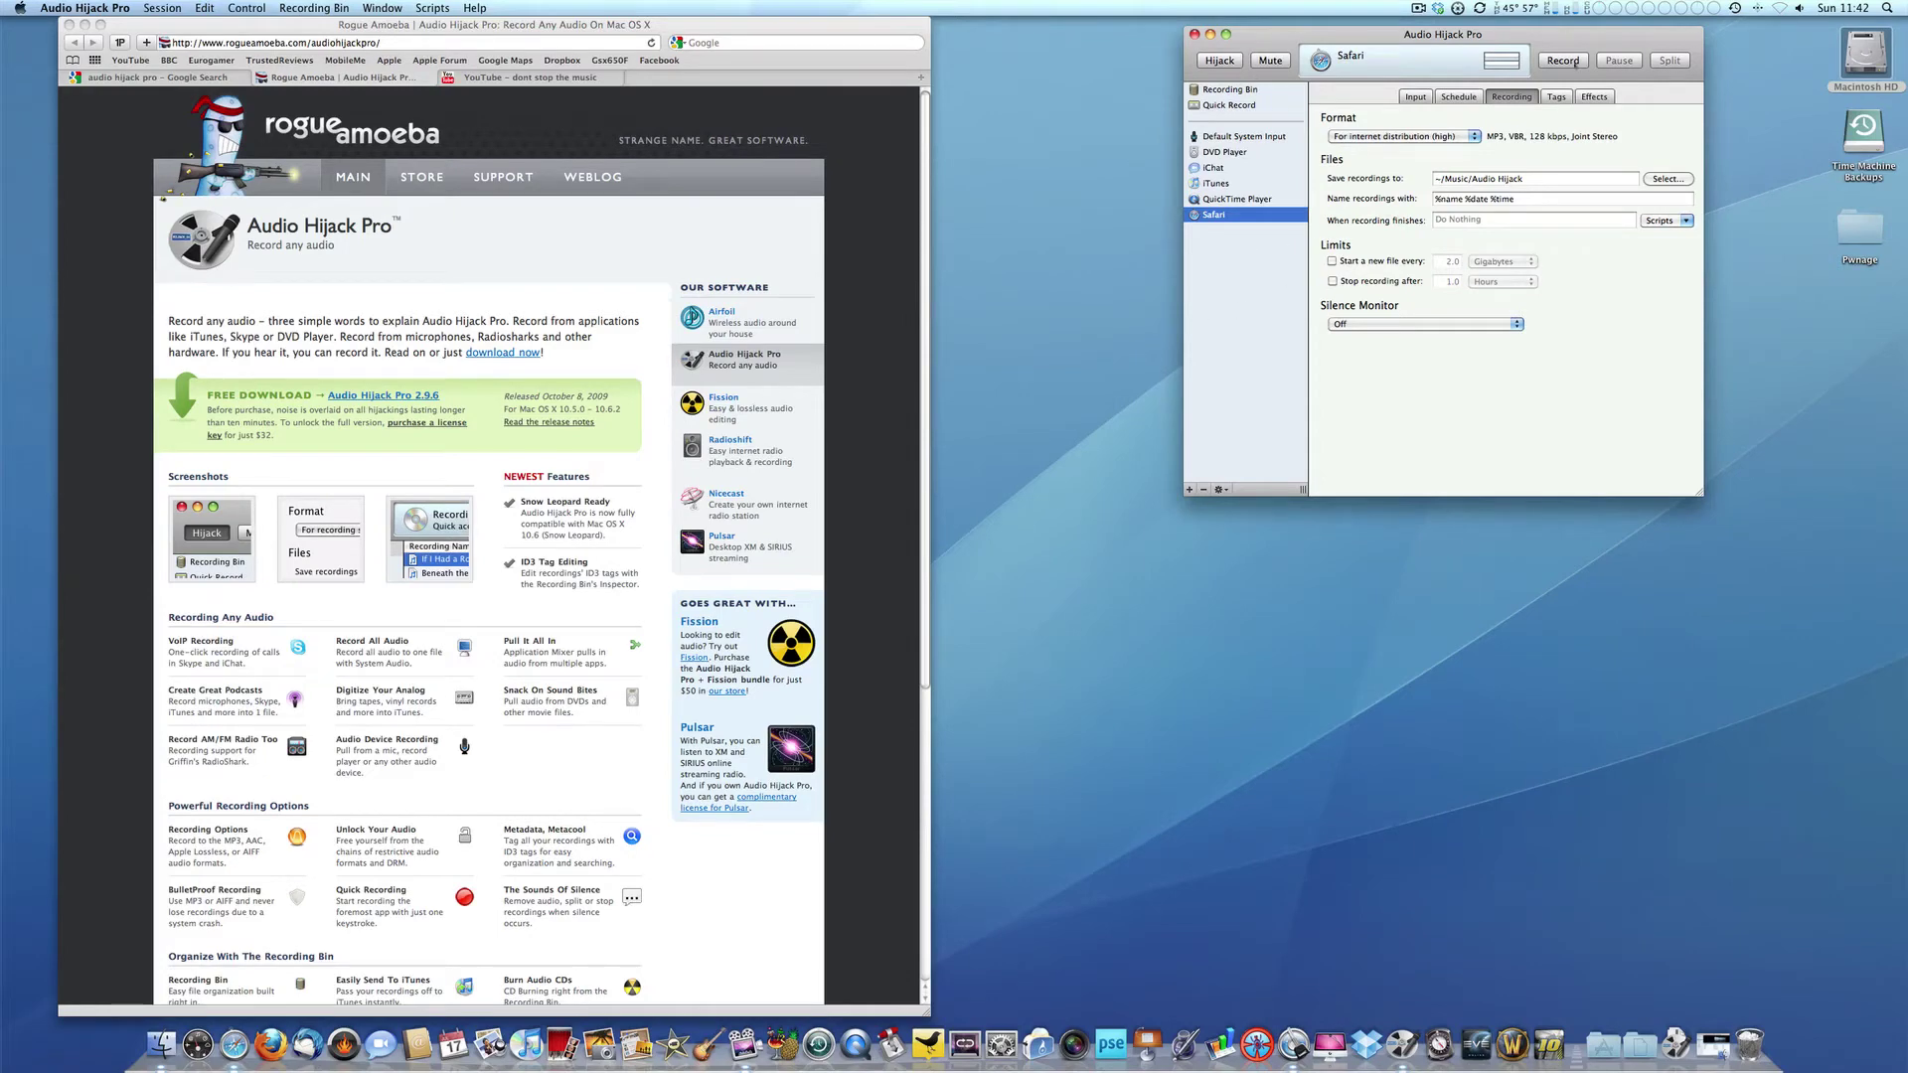
drag(776, 27, 926, 26)
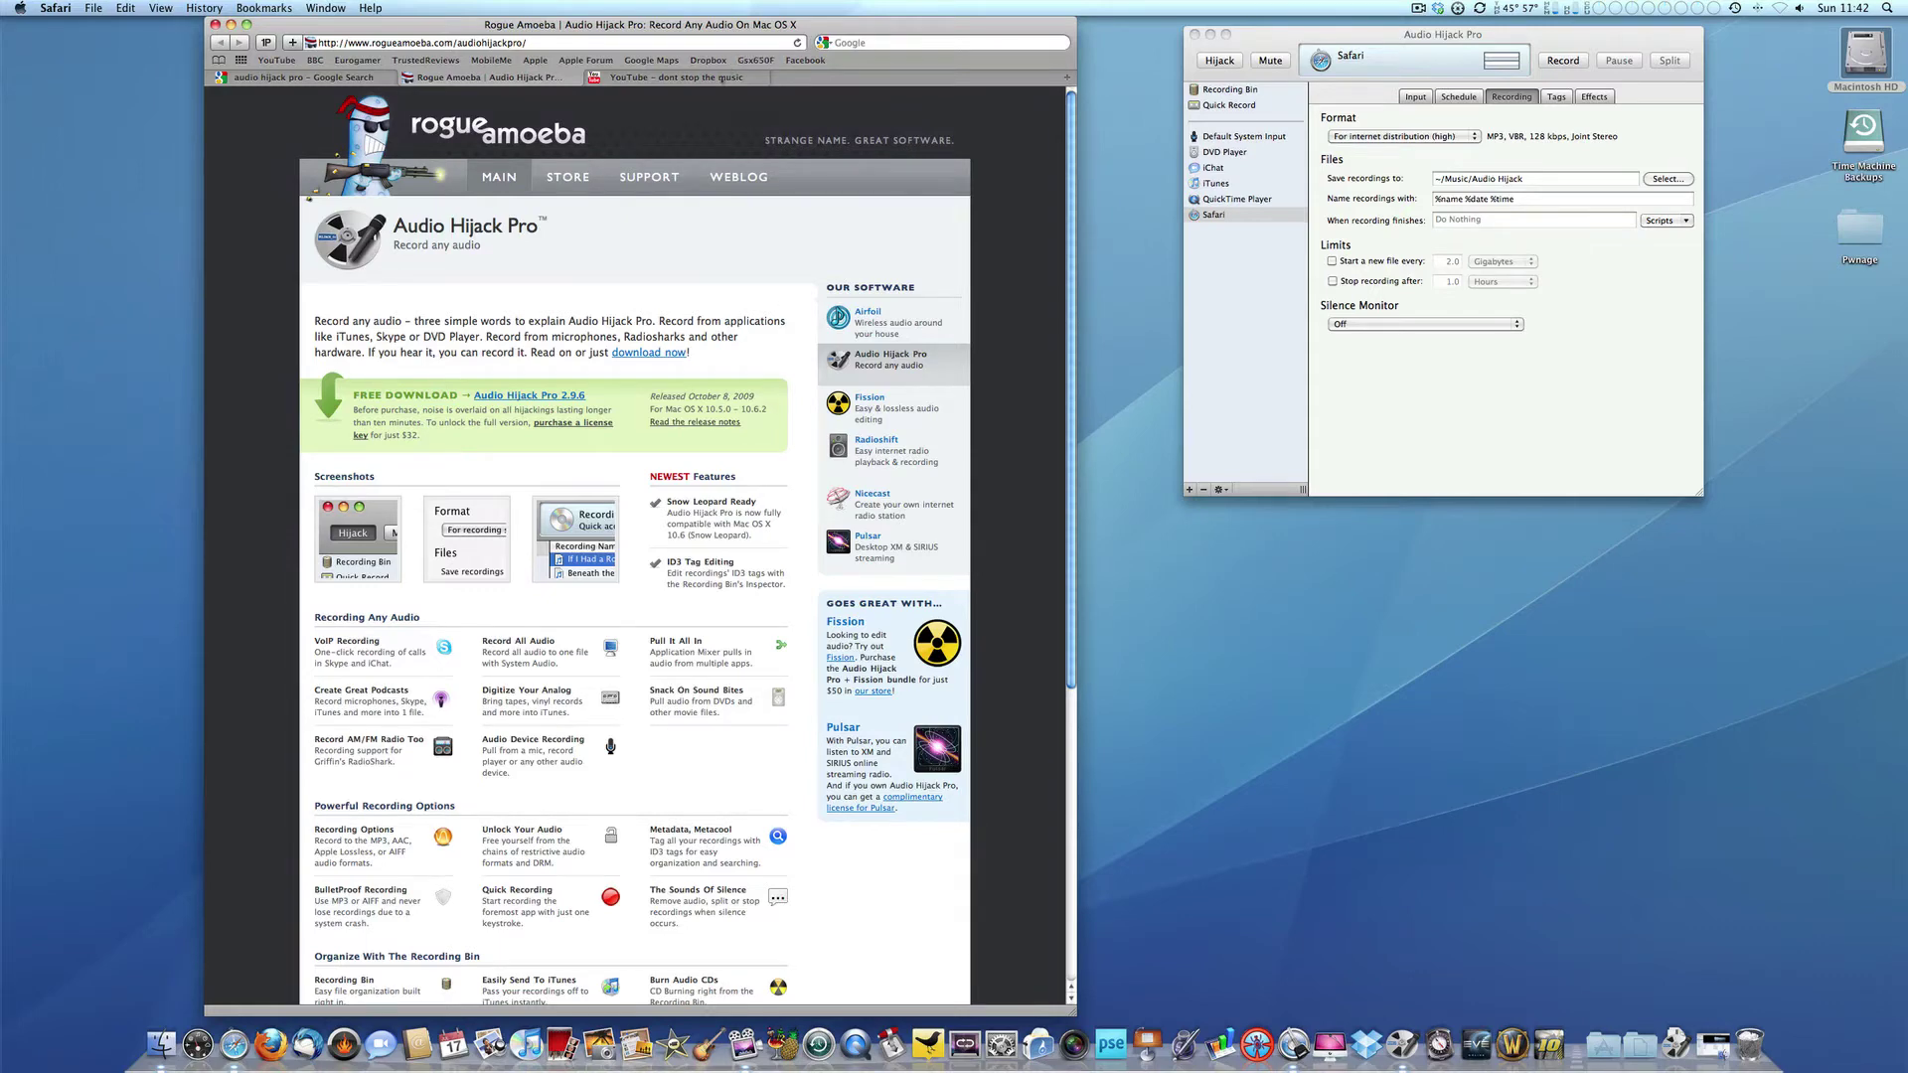
Bring up the YouTube 'dont stop the music' results and choose the For internet distribution (high) format
click(722, 78)
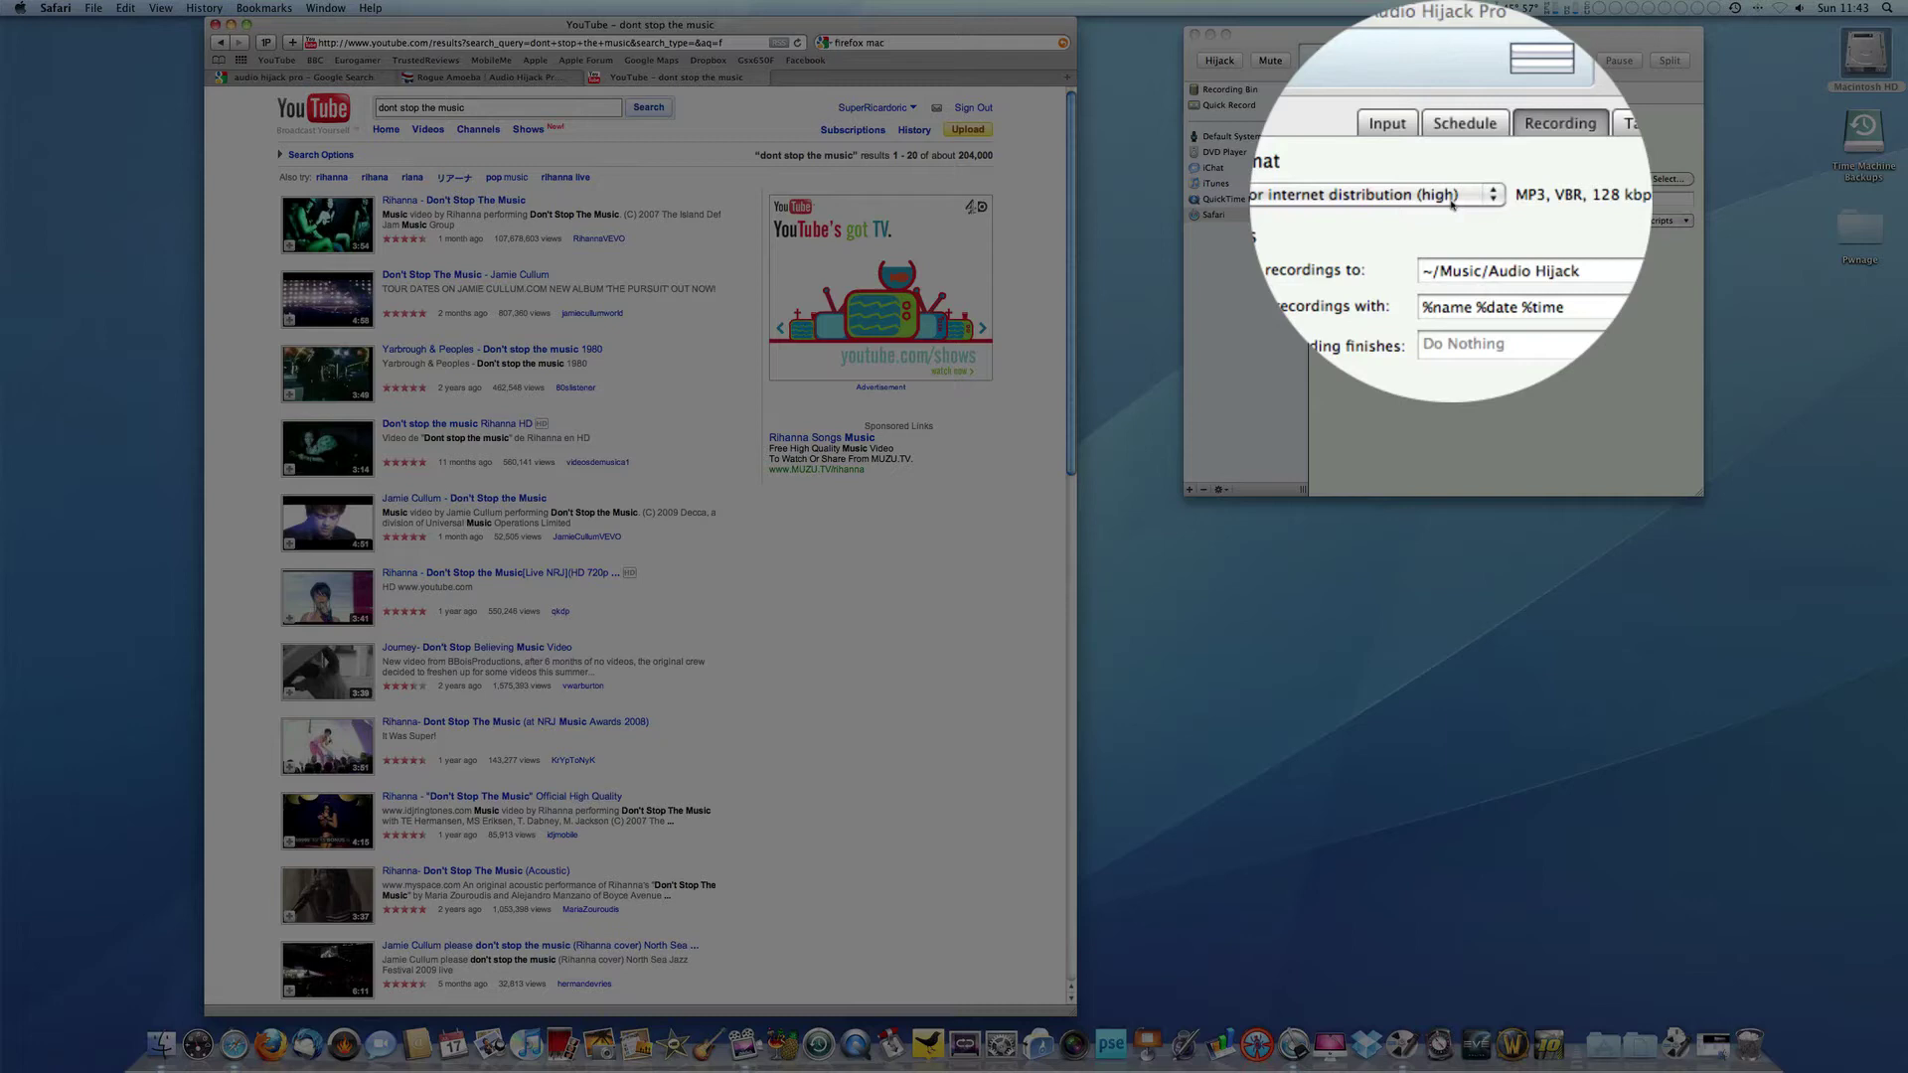
click(1448, 204)
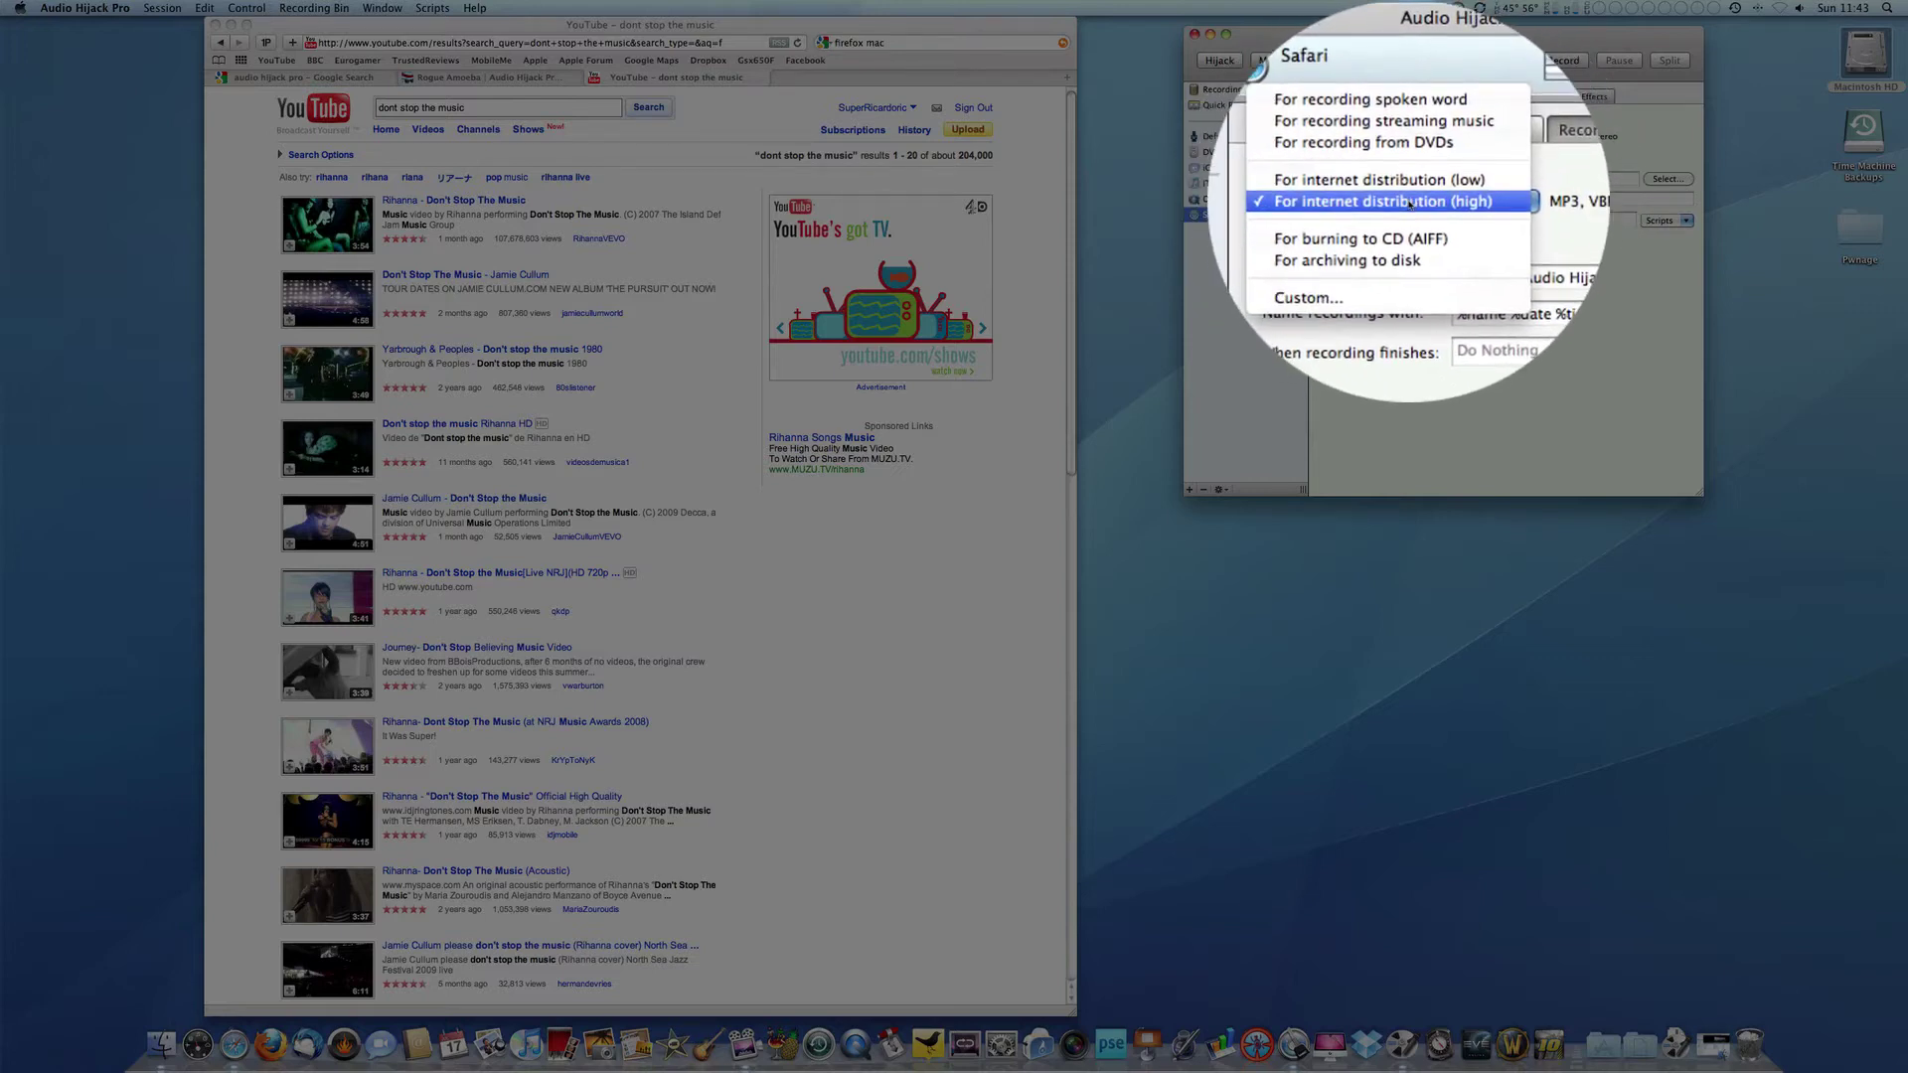
click(1408, 204)
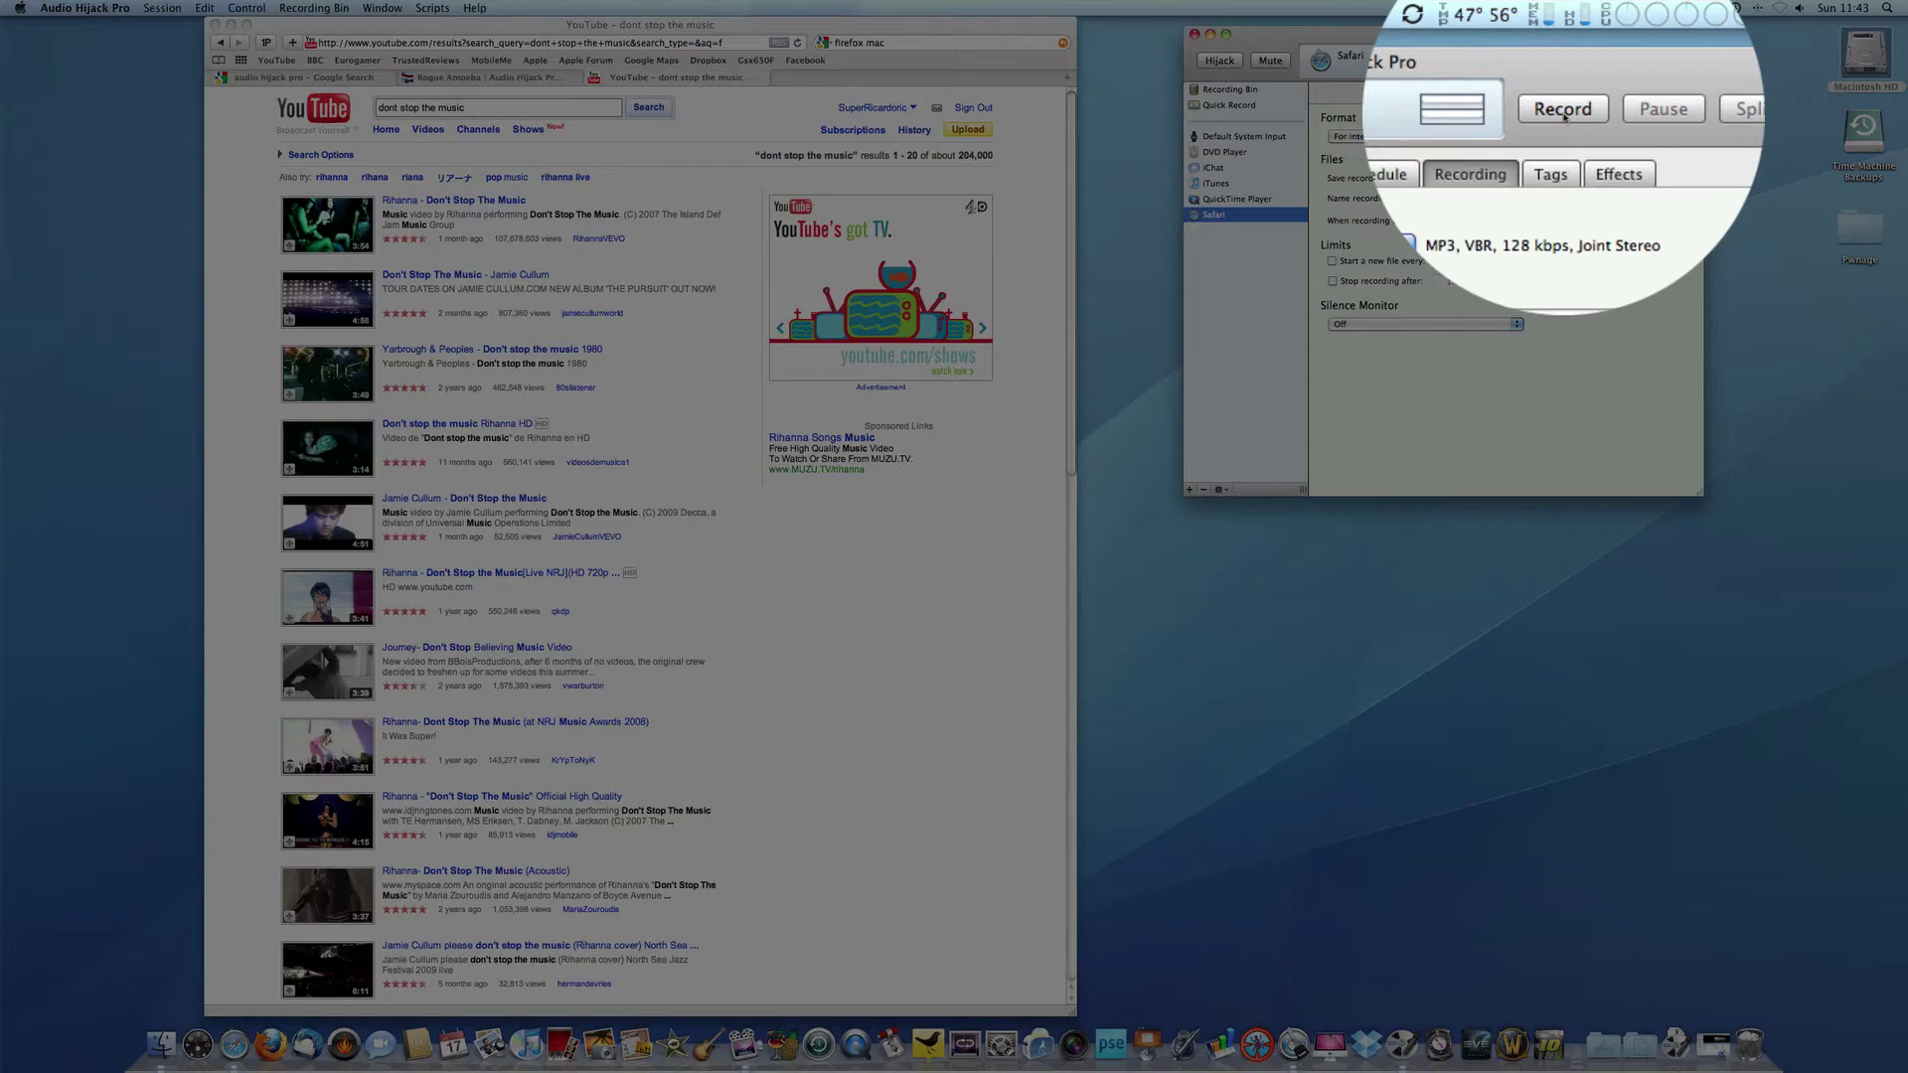
Start recording Safari and play the 'Don't Stop The Music - Jamie Cullum' YouTube video
click(1563, 116)
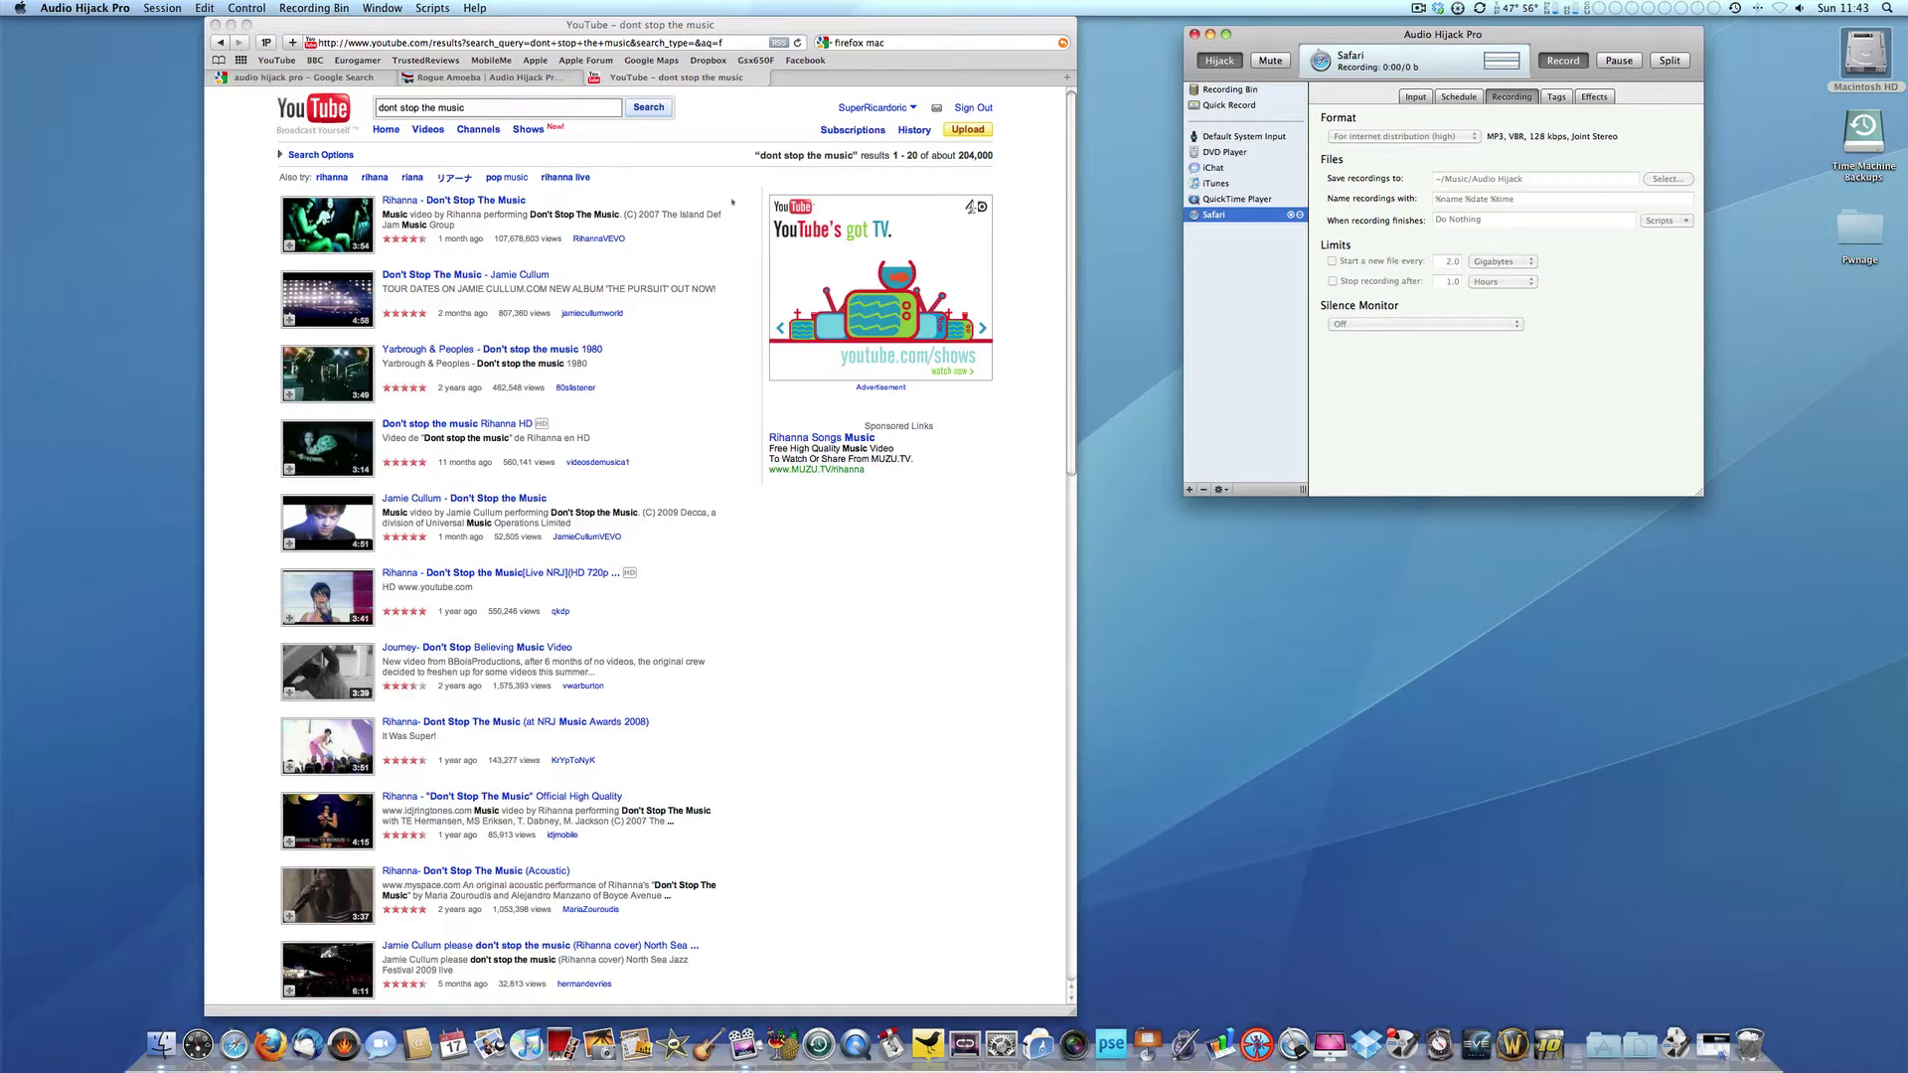
click(621, 22)
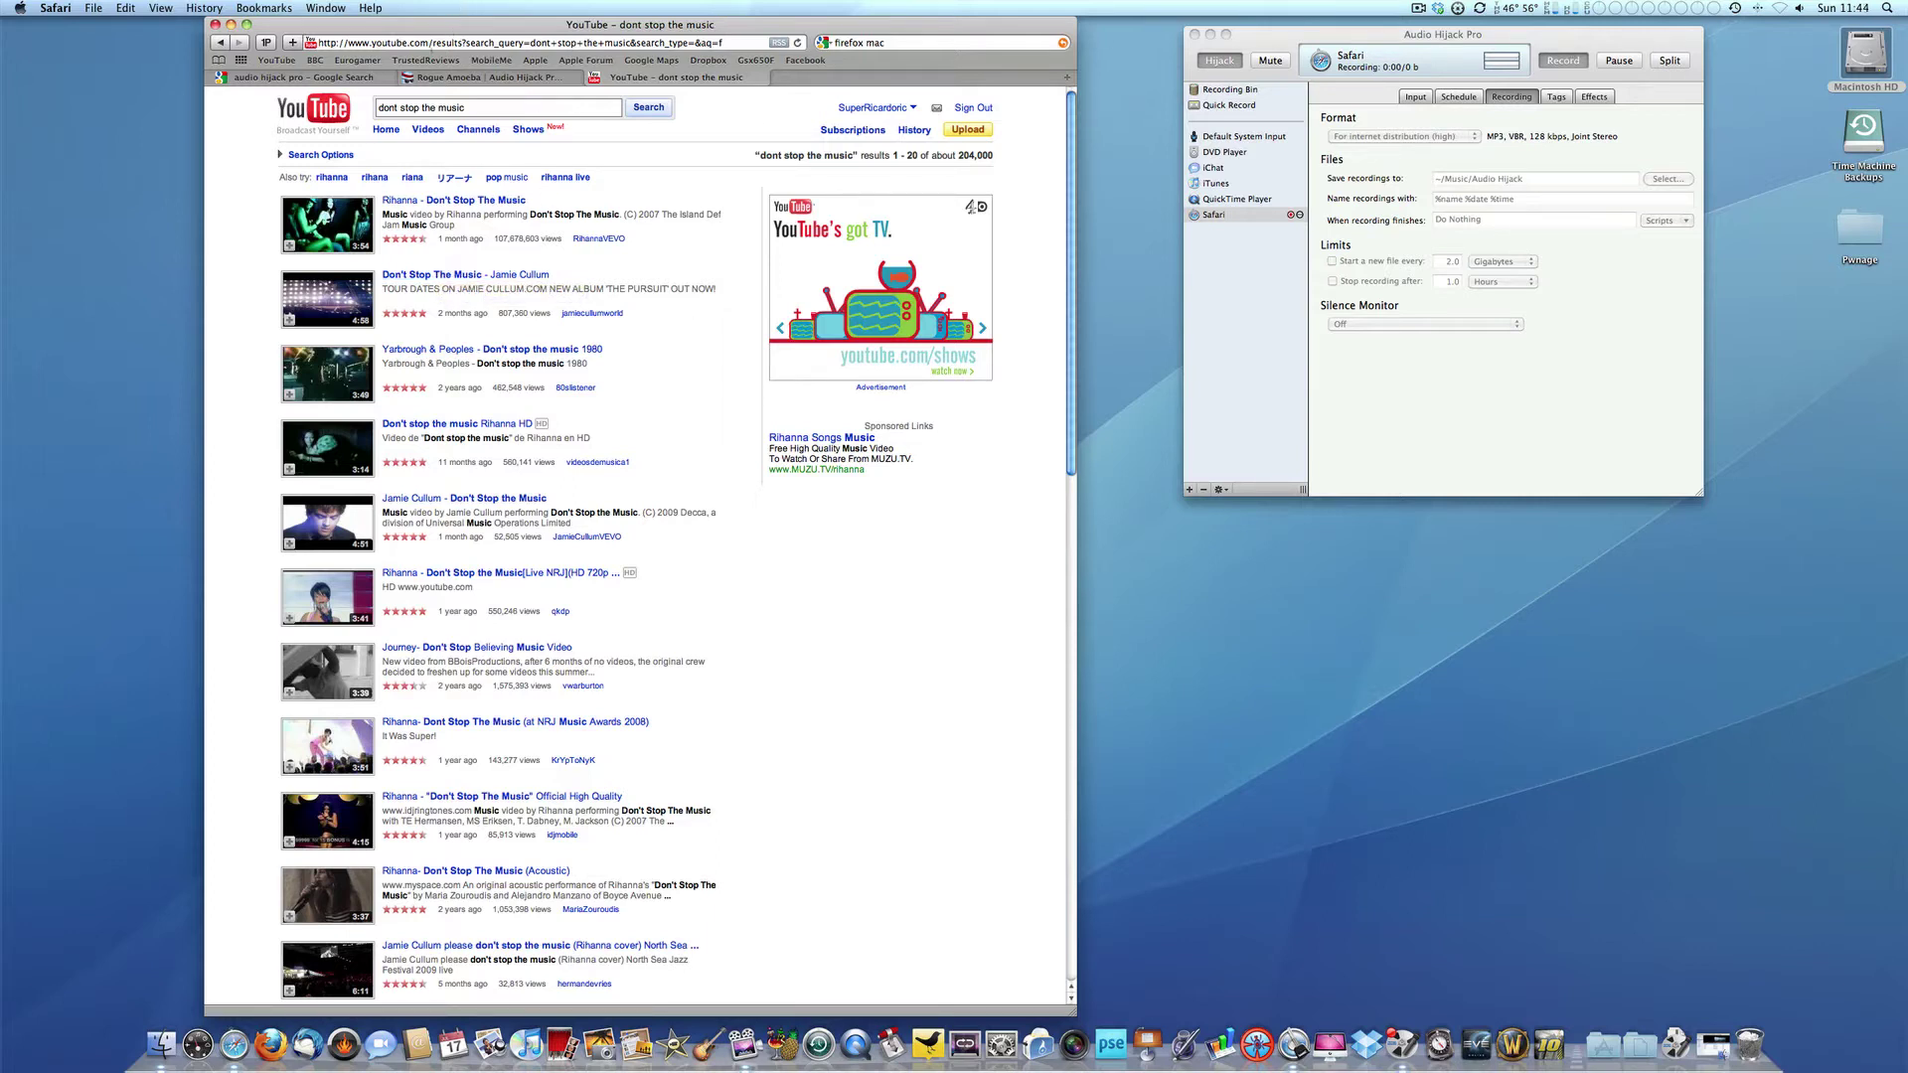
click(409, 276)
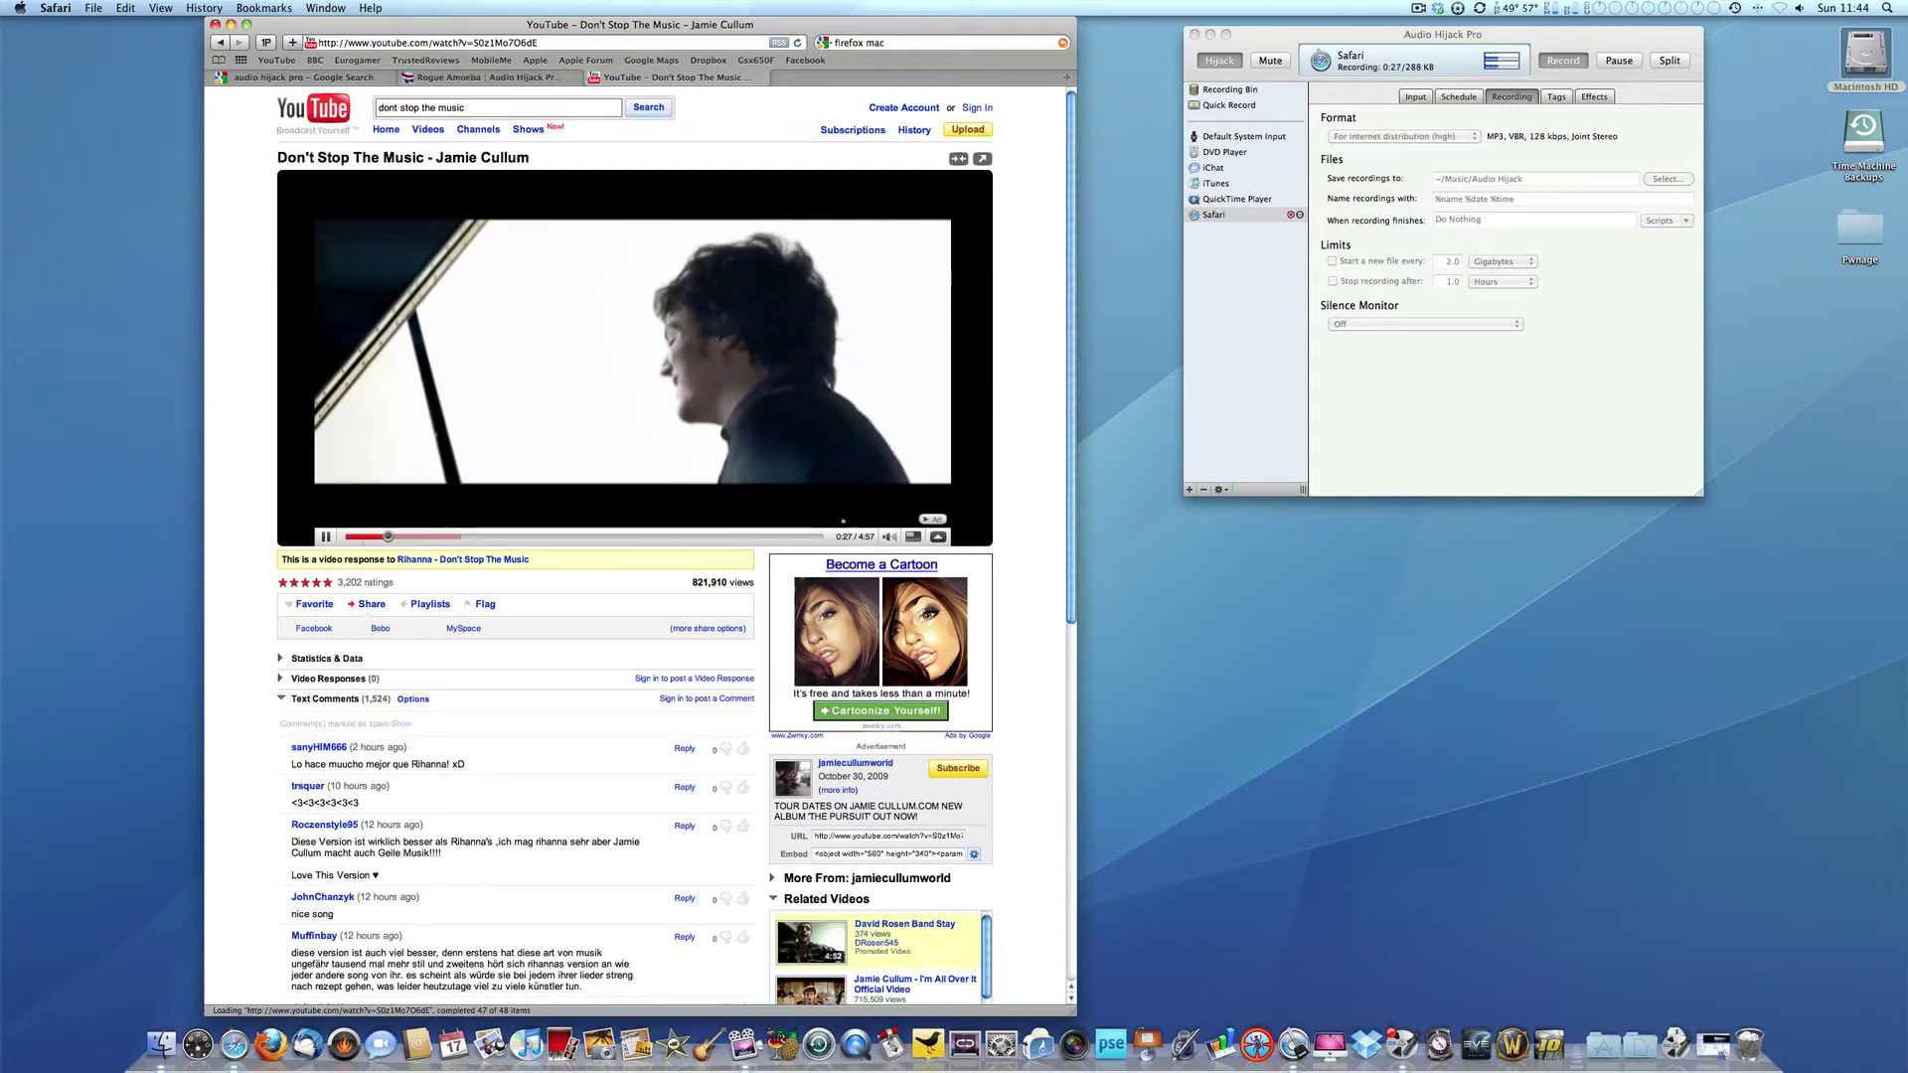
Stop the Safari recording and pause the Jamie Cullum video at 0:38
click(1577, 62)
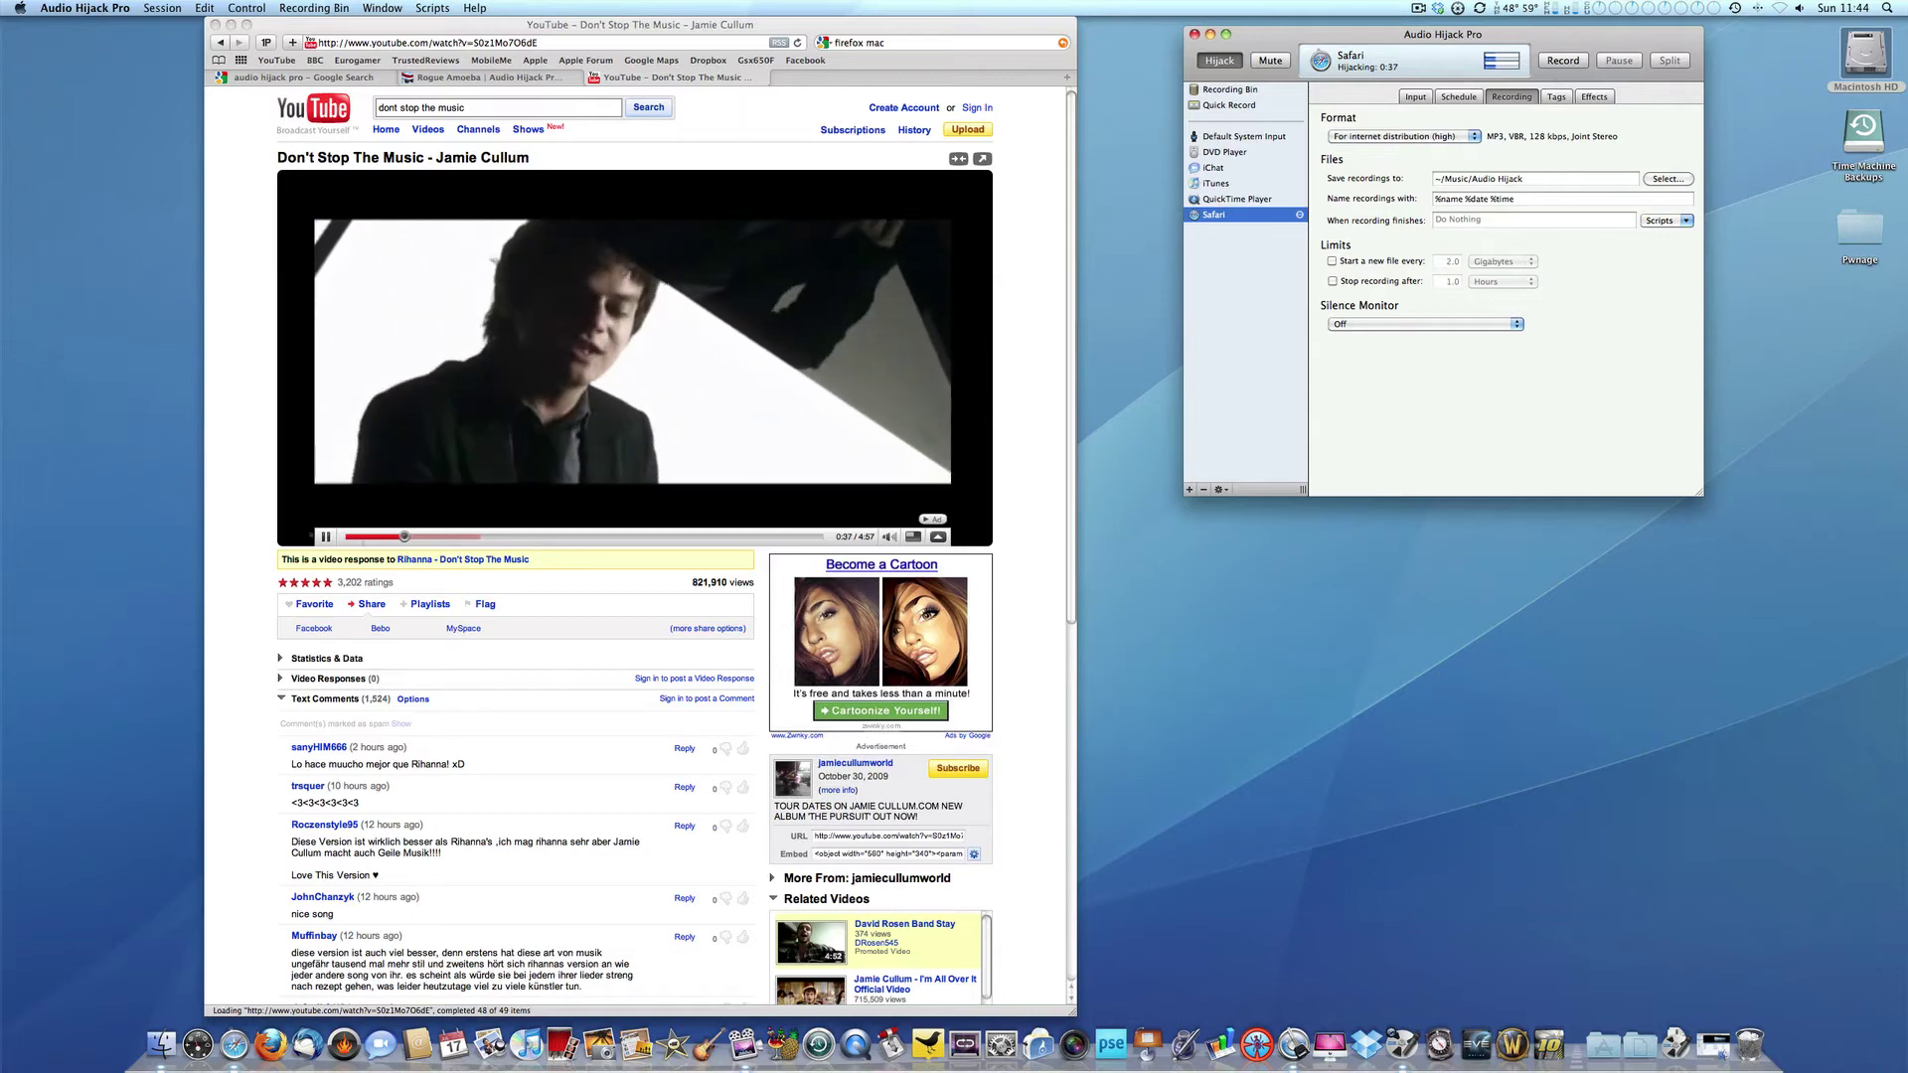
click(325, 536)
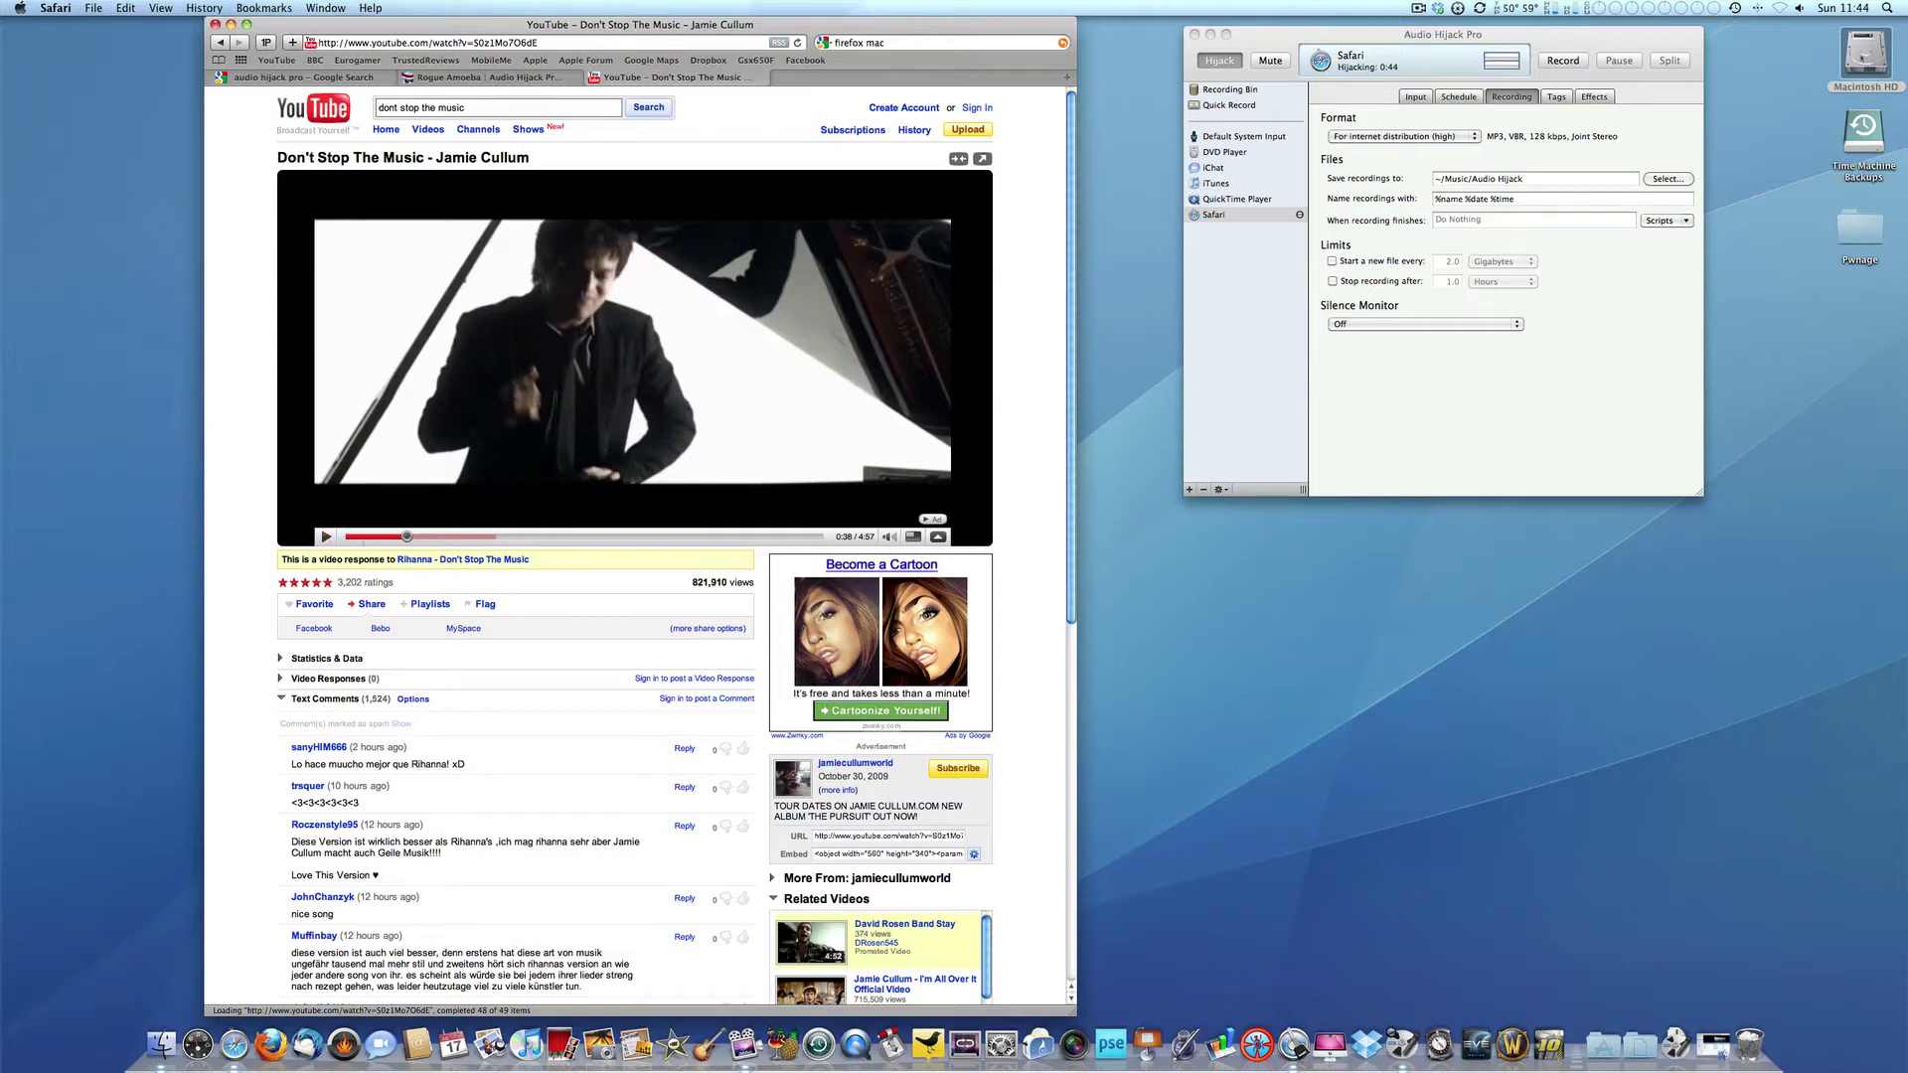
Browse Macintosh HD, home, Music into Audio Hijack to locate Safari 20100110 1144.mp3
double_click(1864, 54)
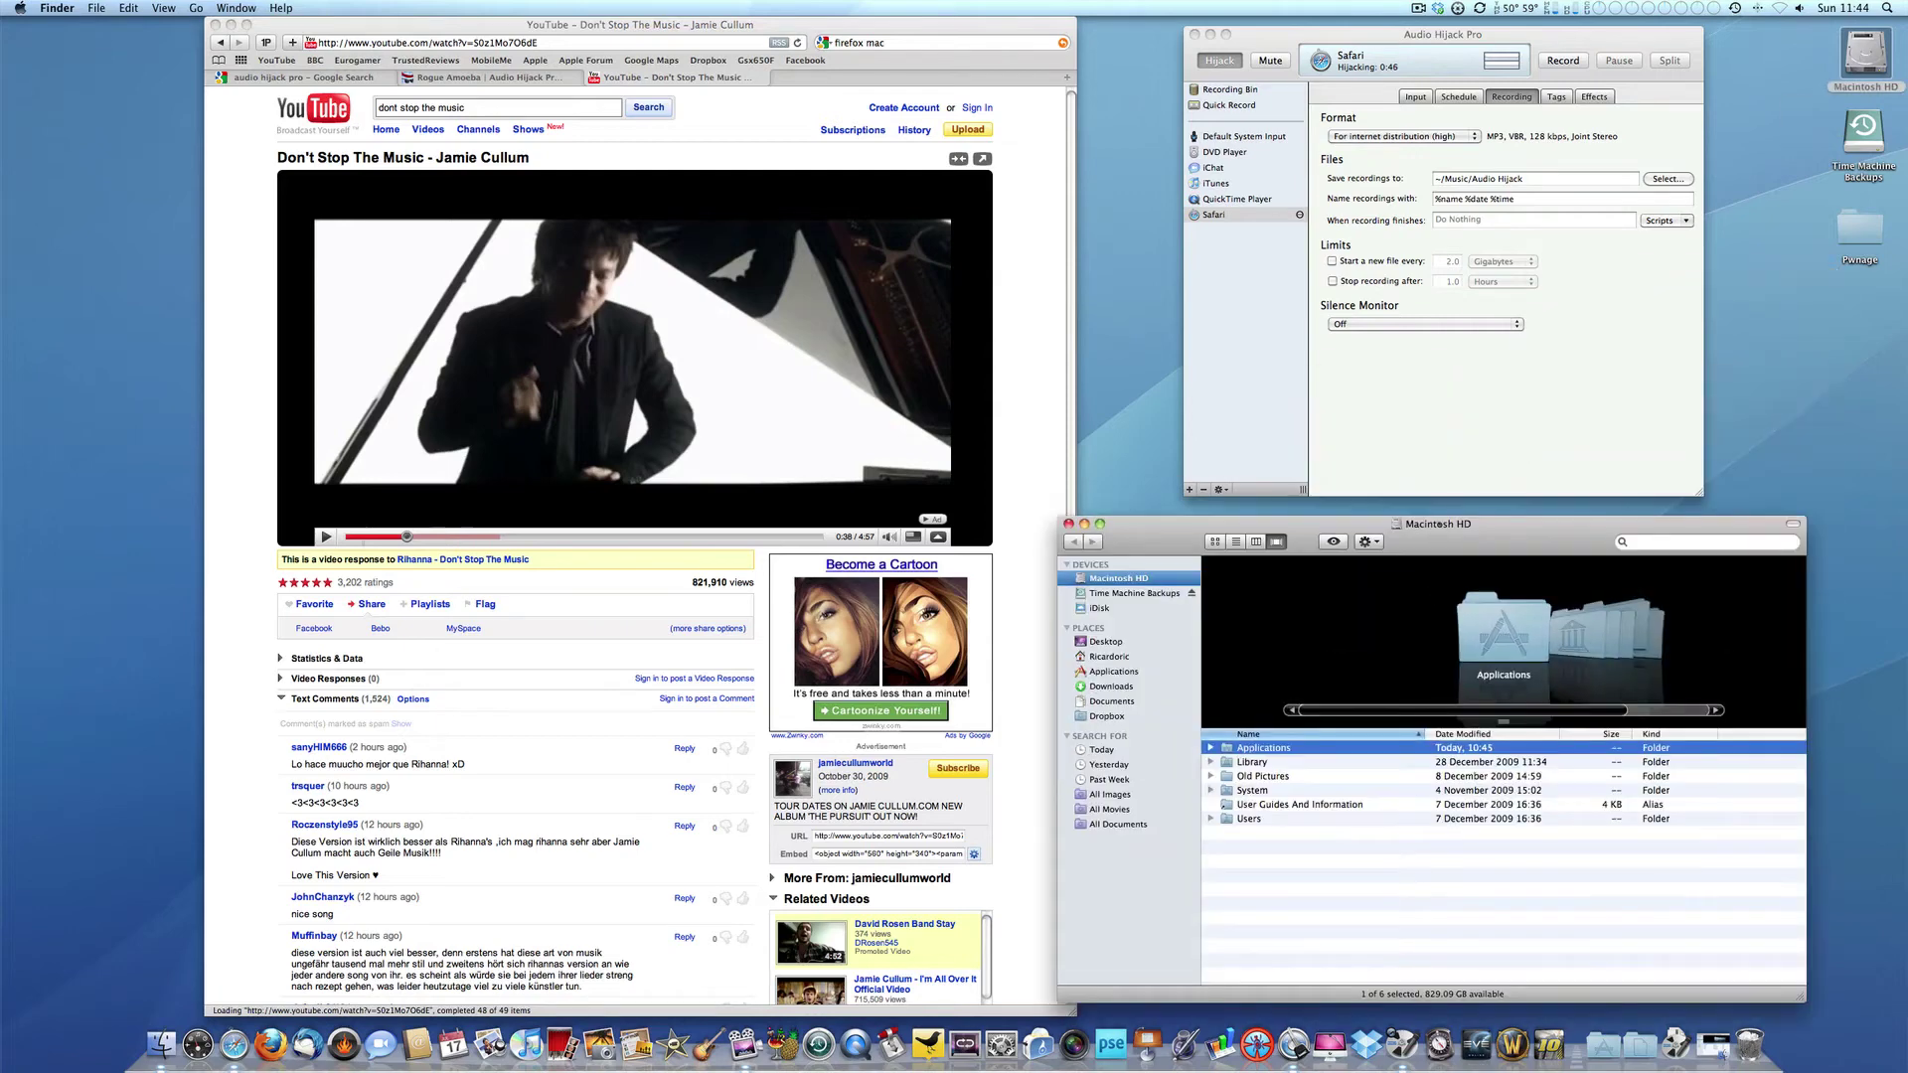
drag(1438, 524, 1468, 520)
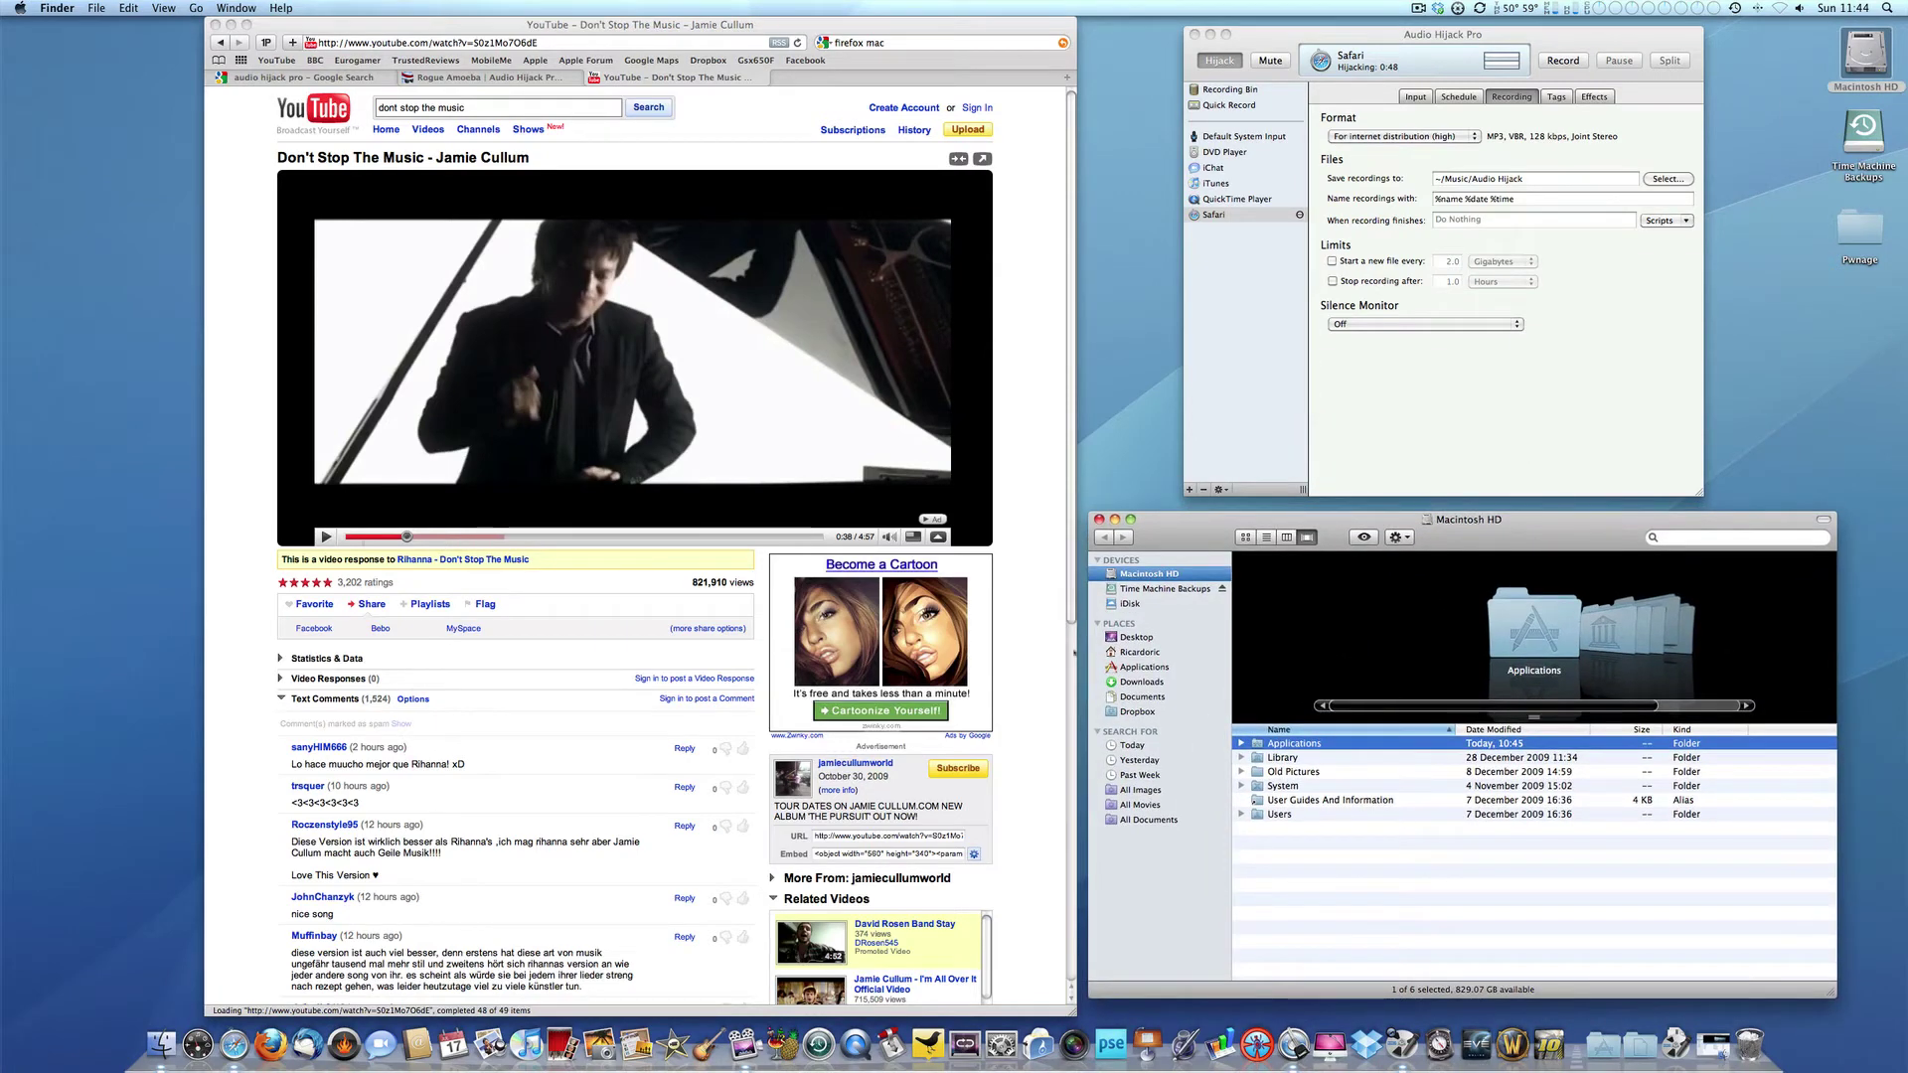
click(1142, 654)
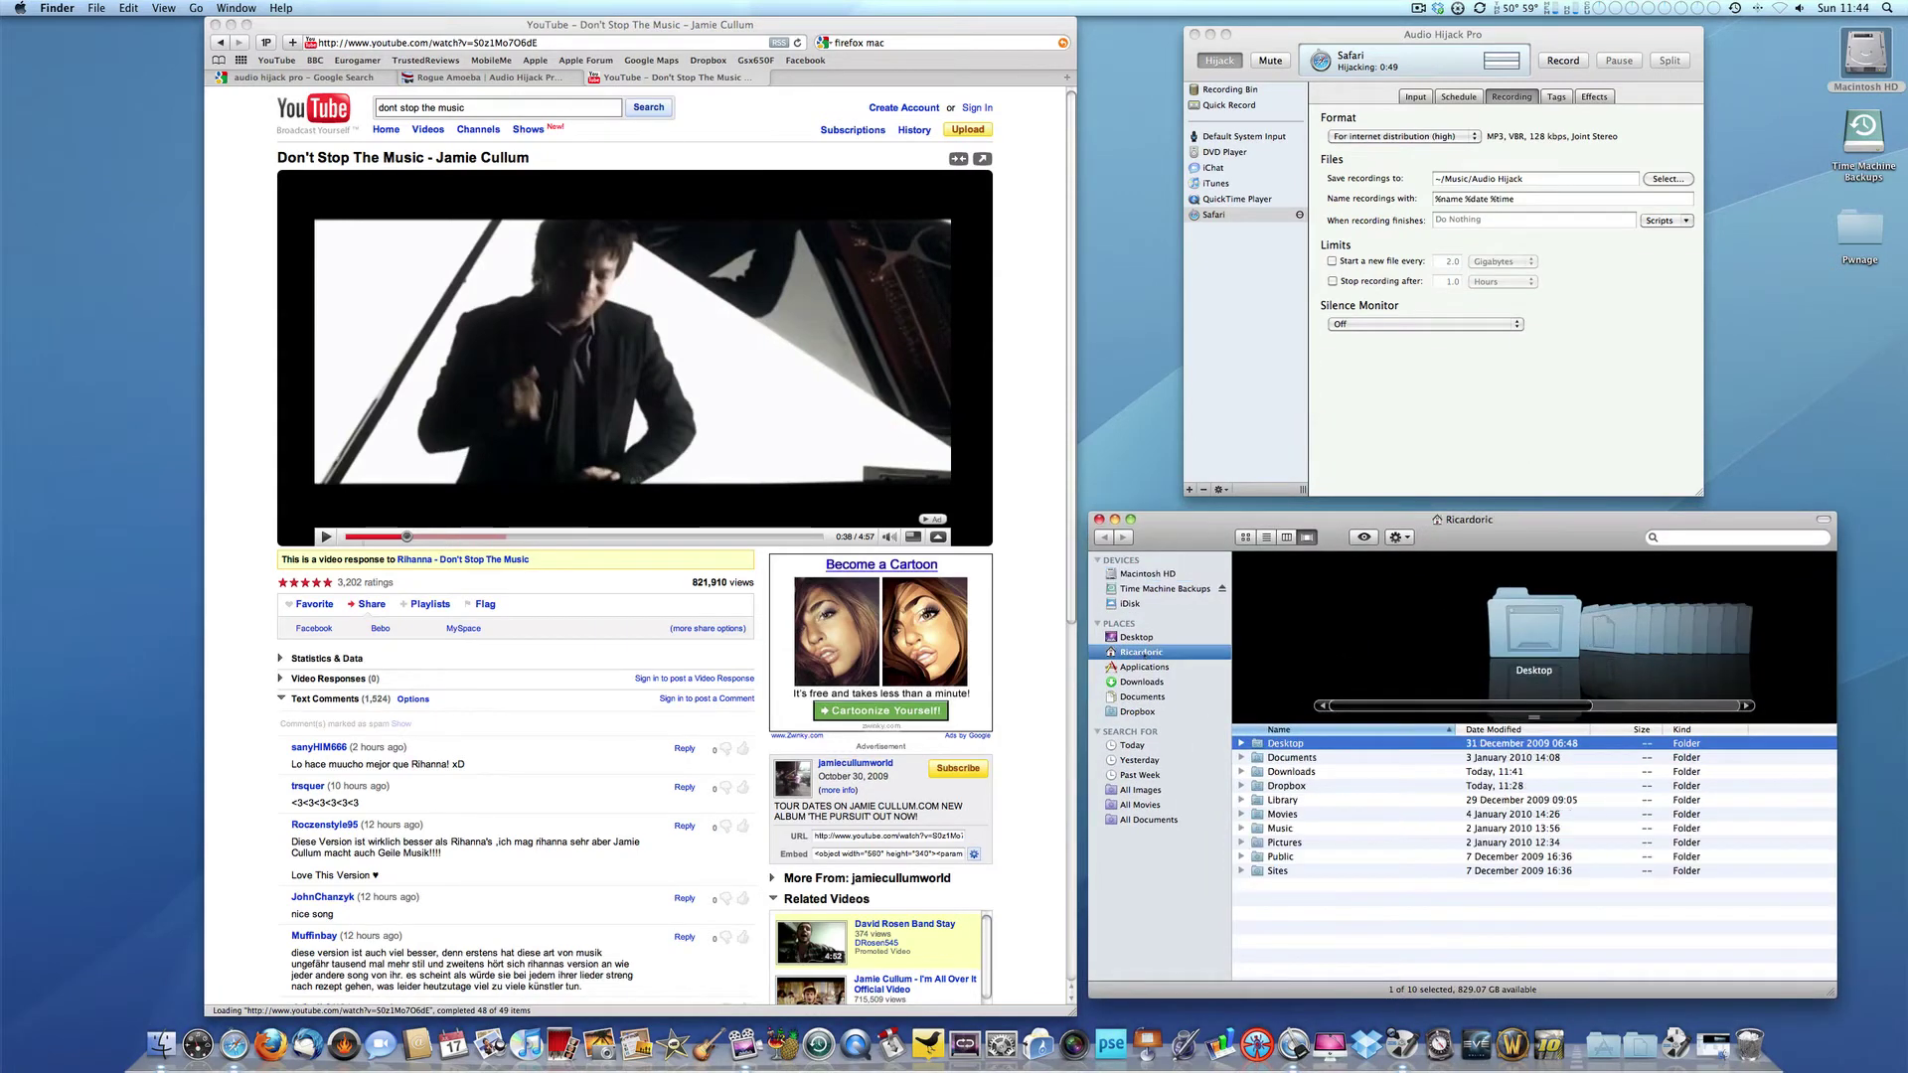
double_click(1269, 828)
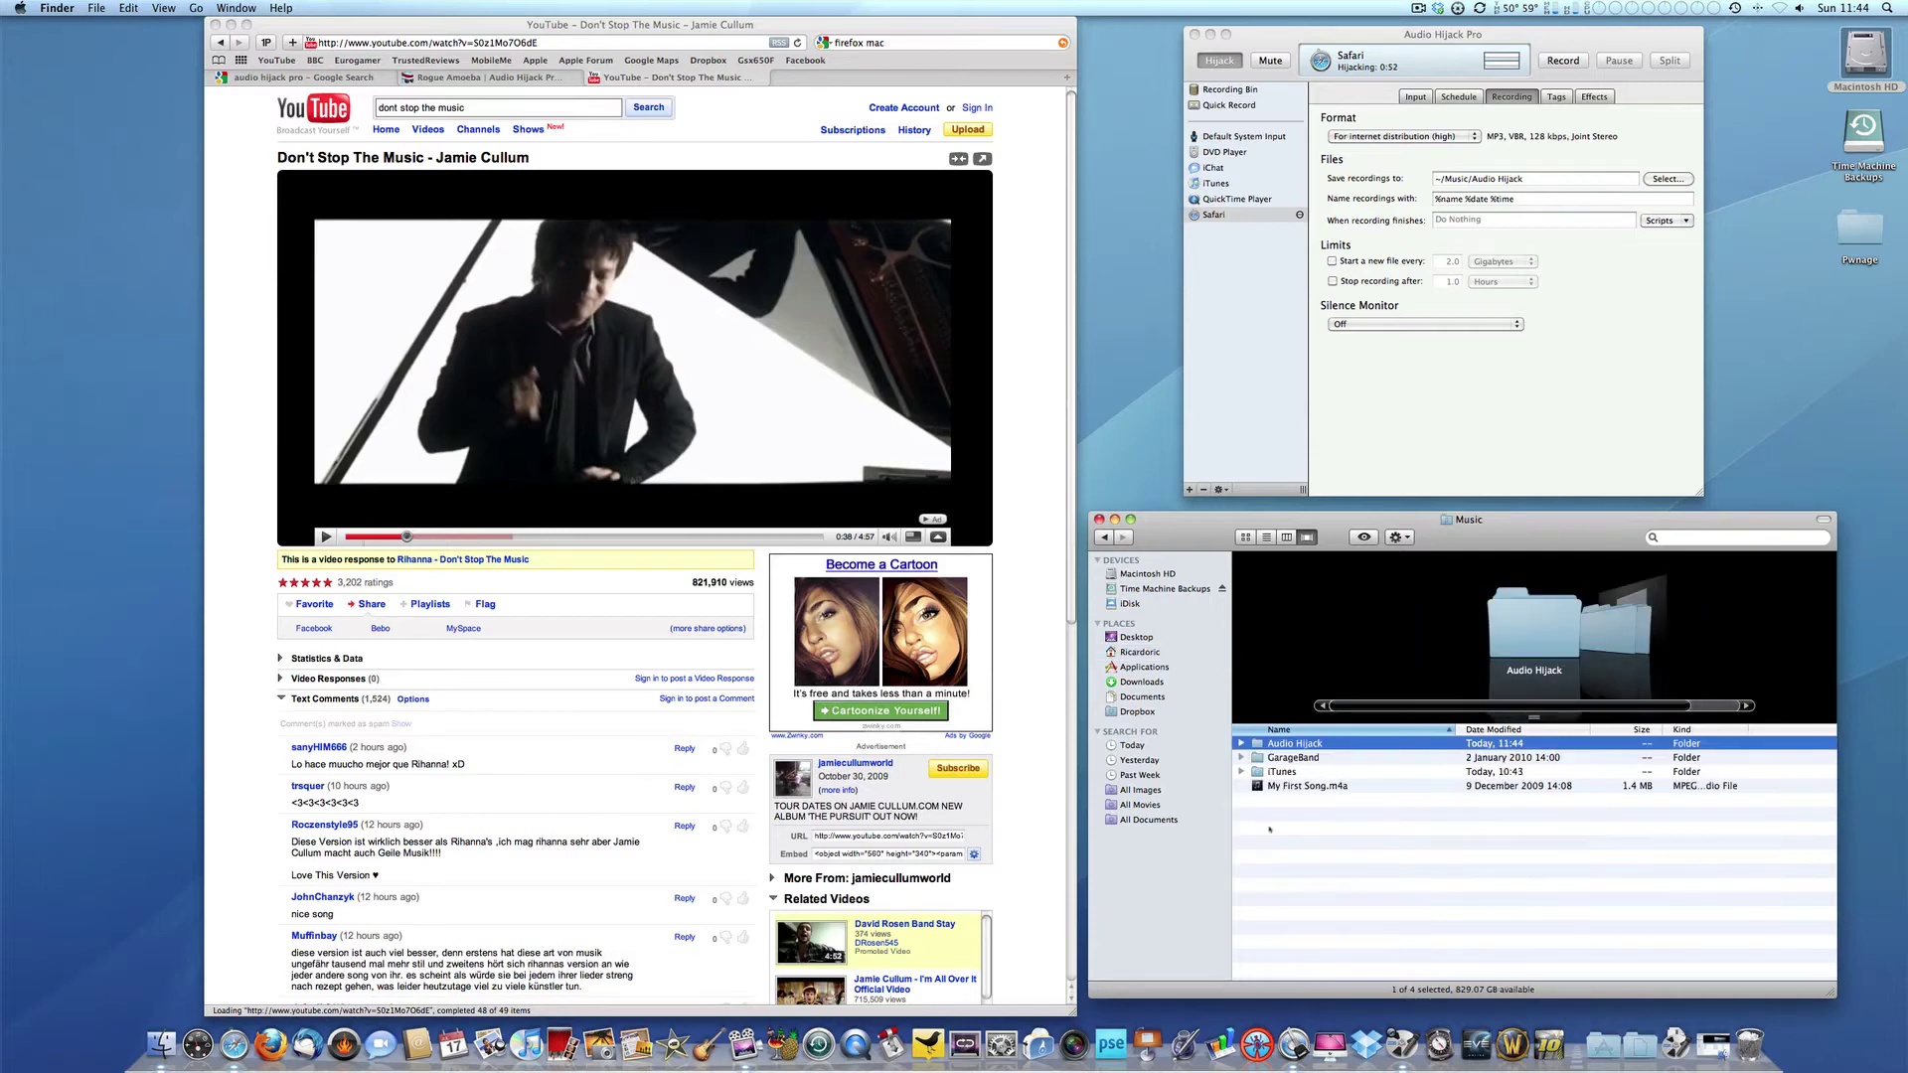
key(super+Down)
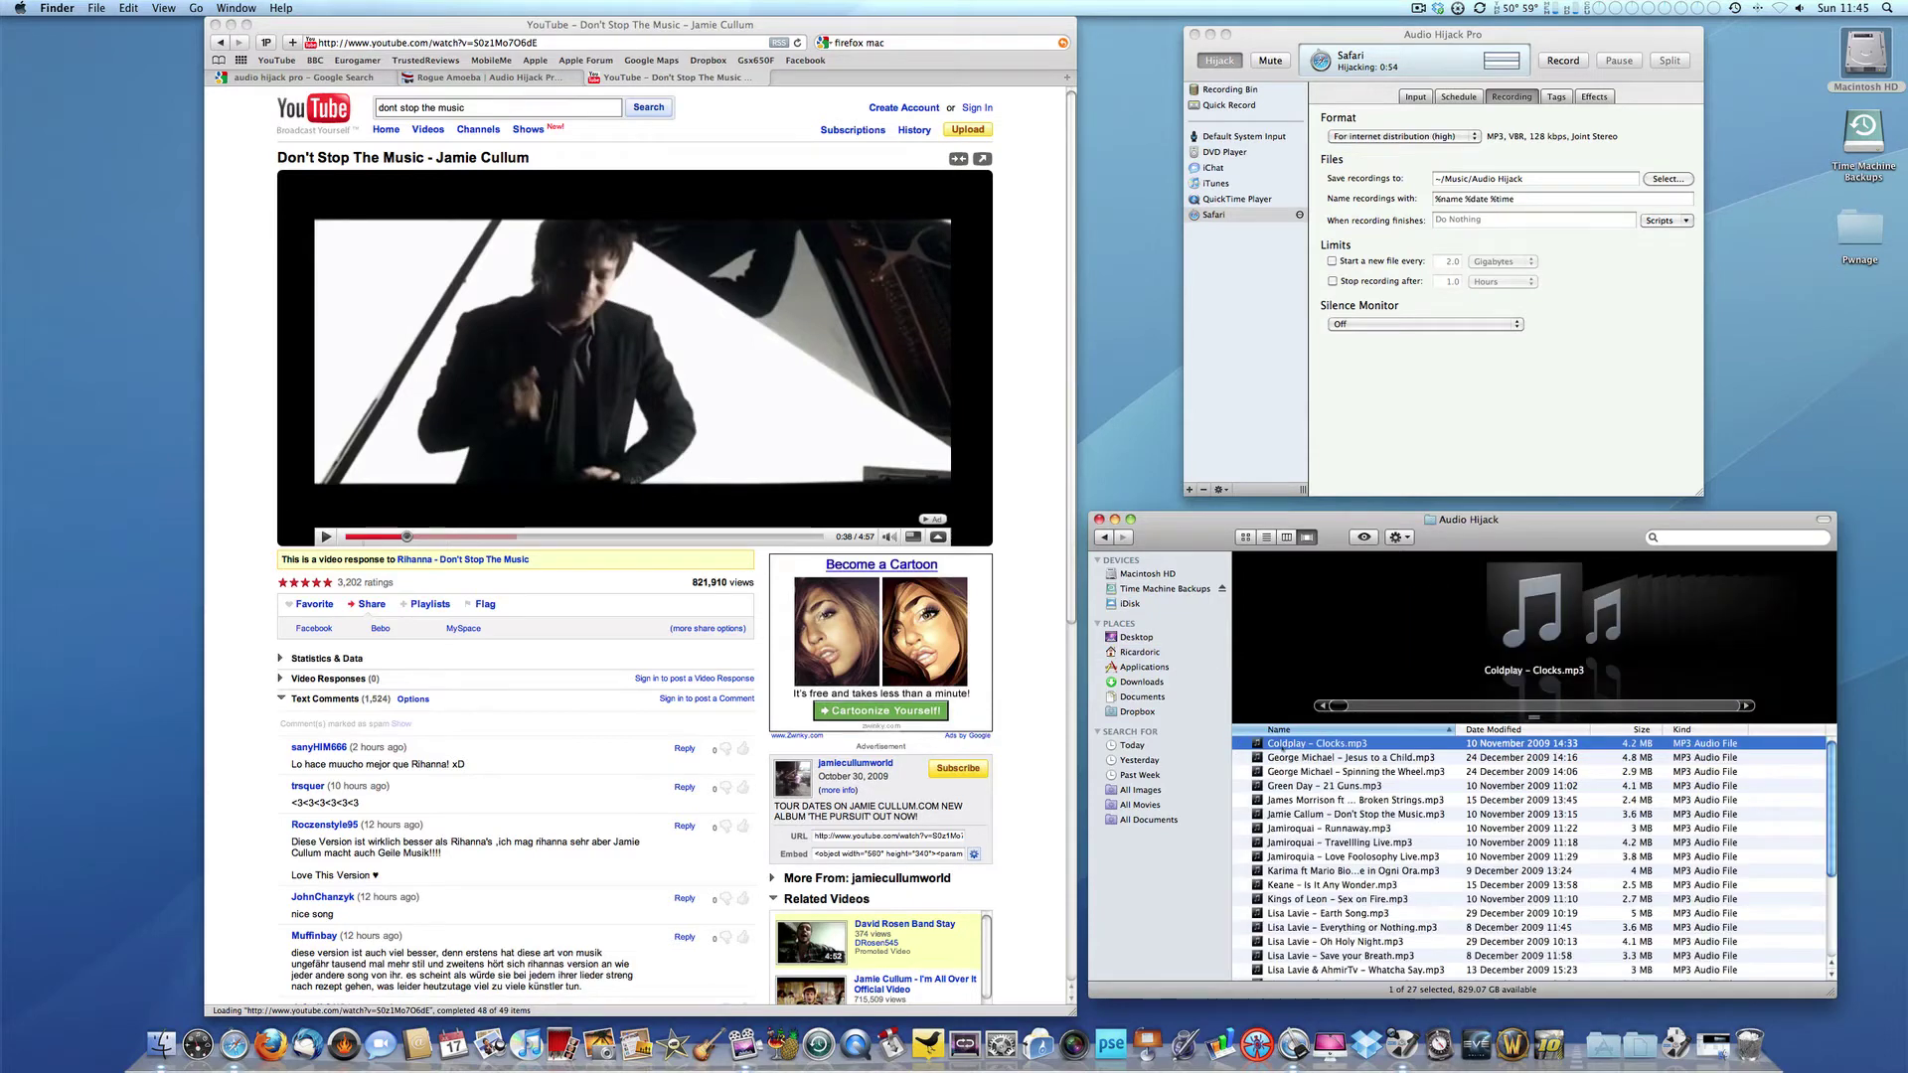
scroll(1299, 795, down, 5)
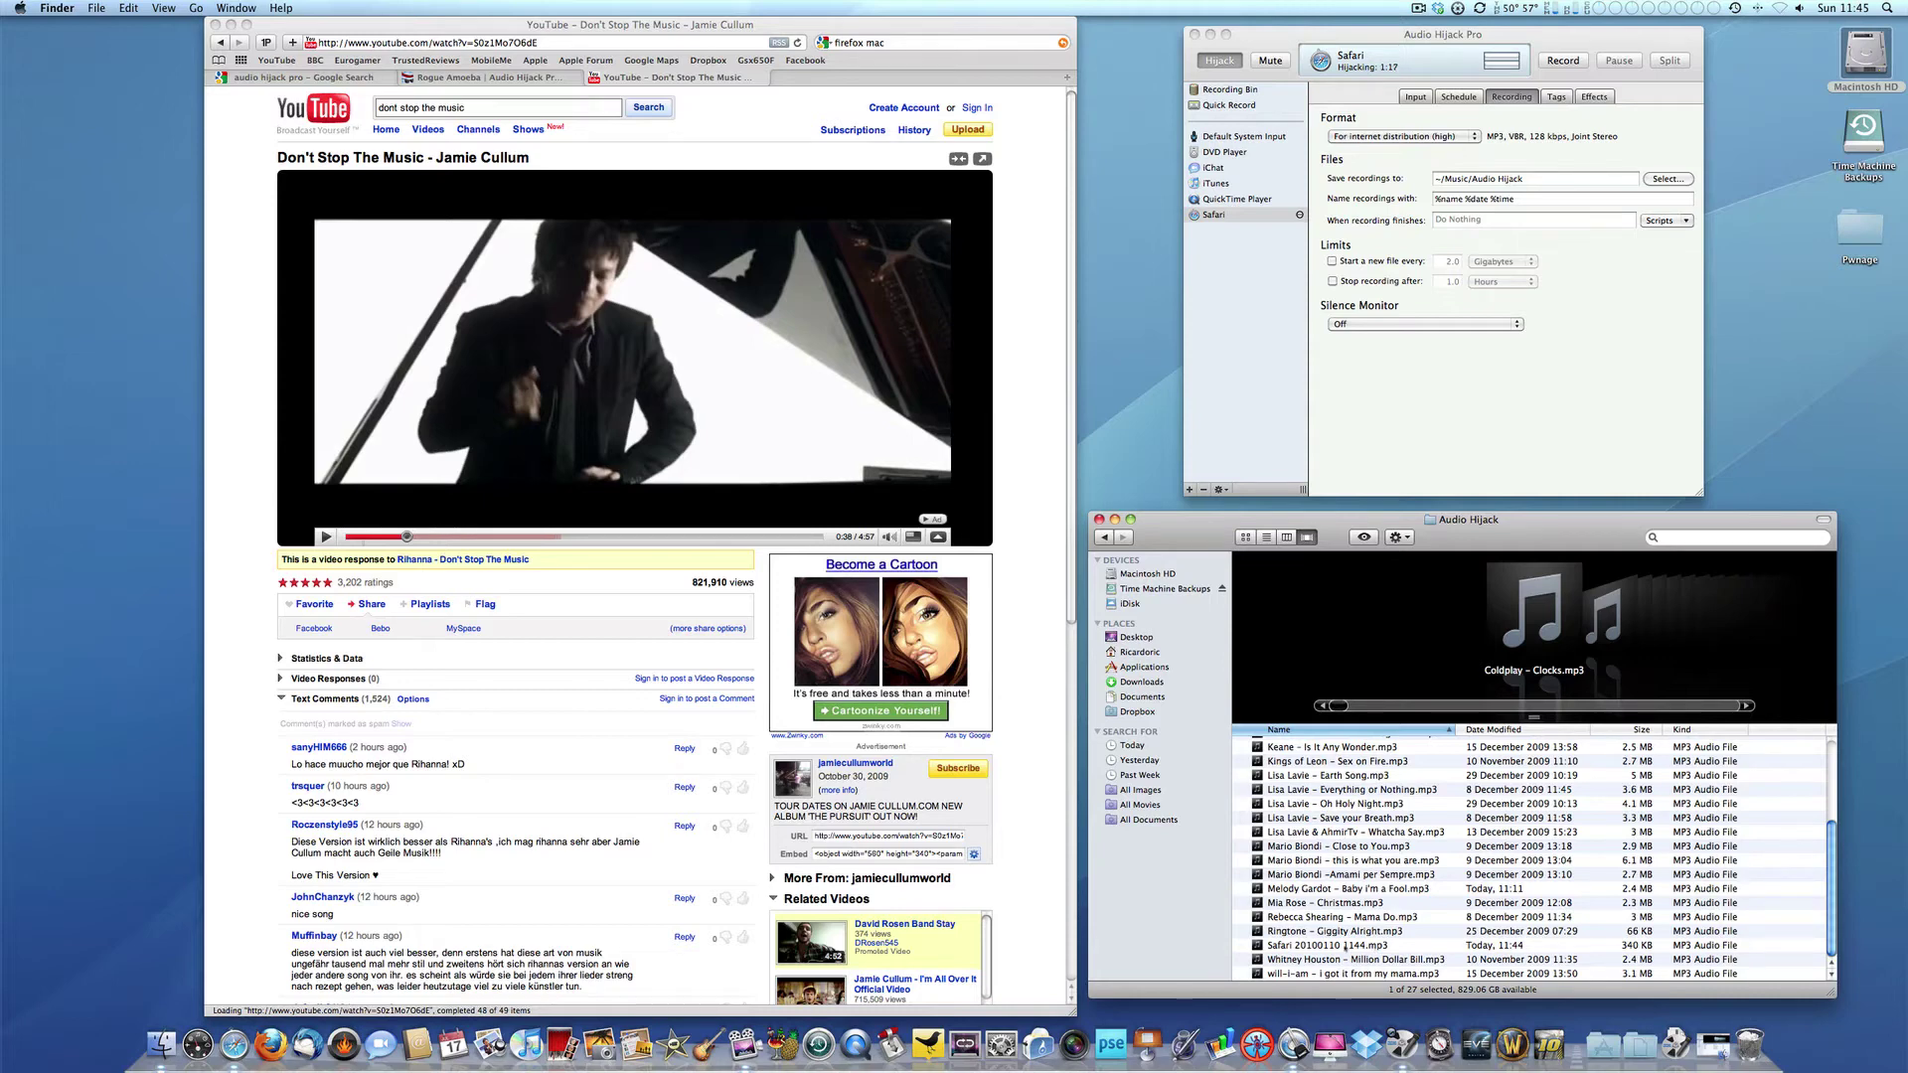
Through Get Info, rename the Safari recording to 'Dont stop the music.mp3'
right_click(1346, 946)
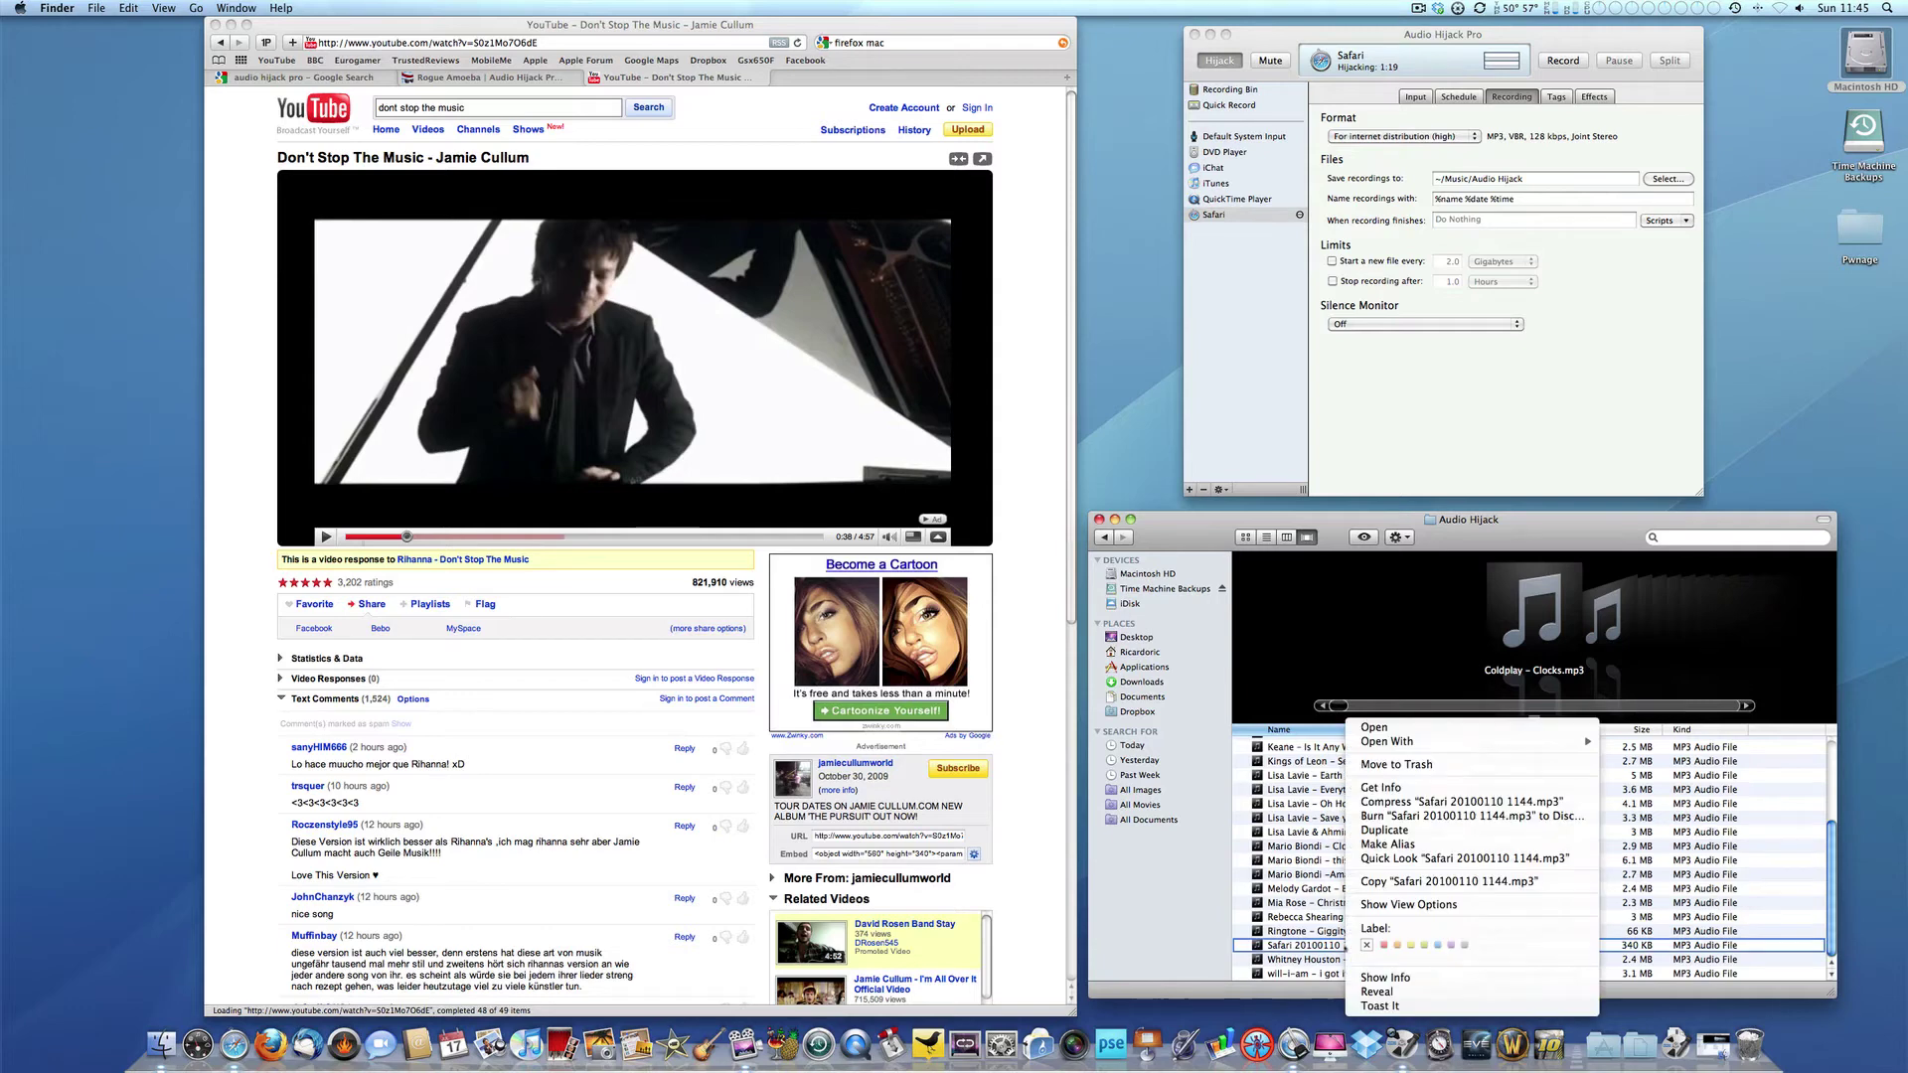
click(1381, 786)
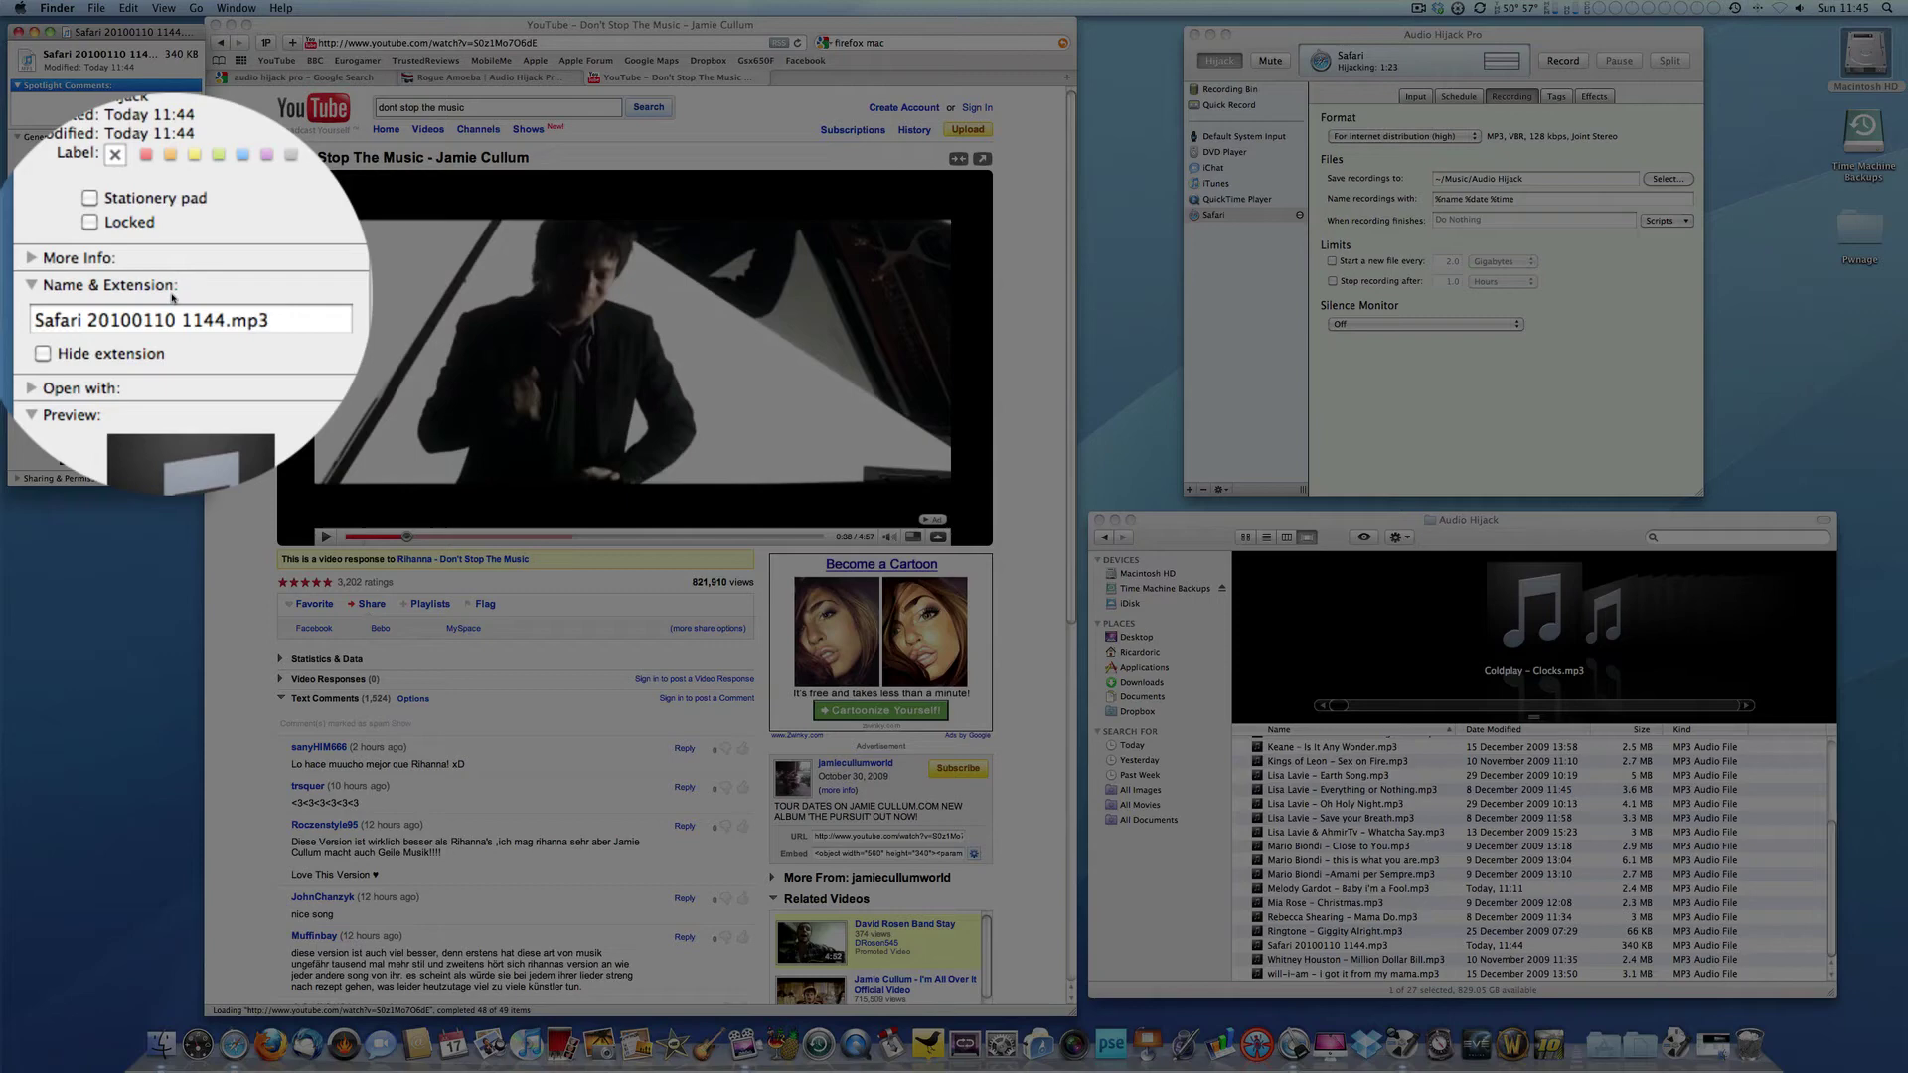
drag(202, 310, 22, 310)
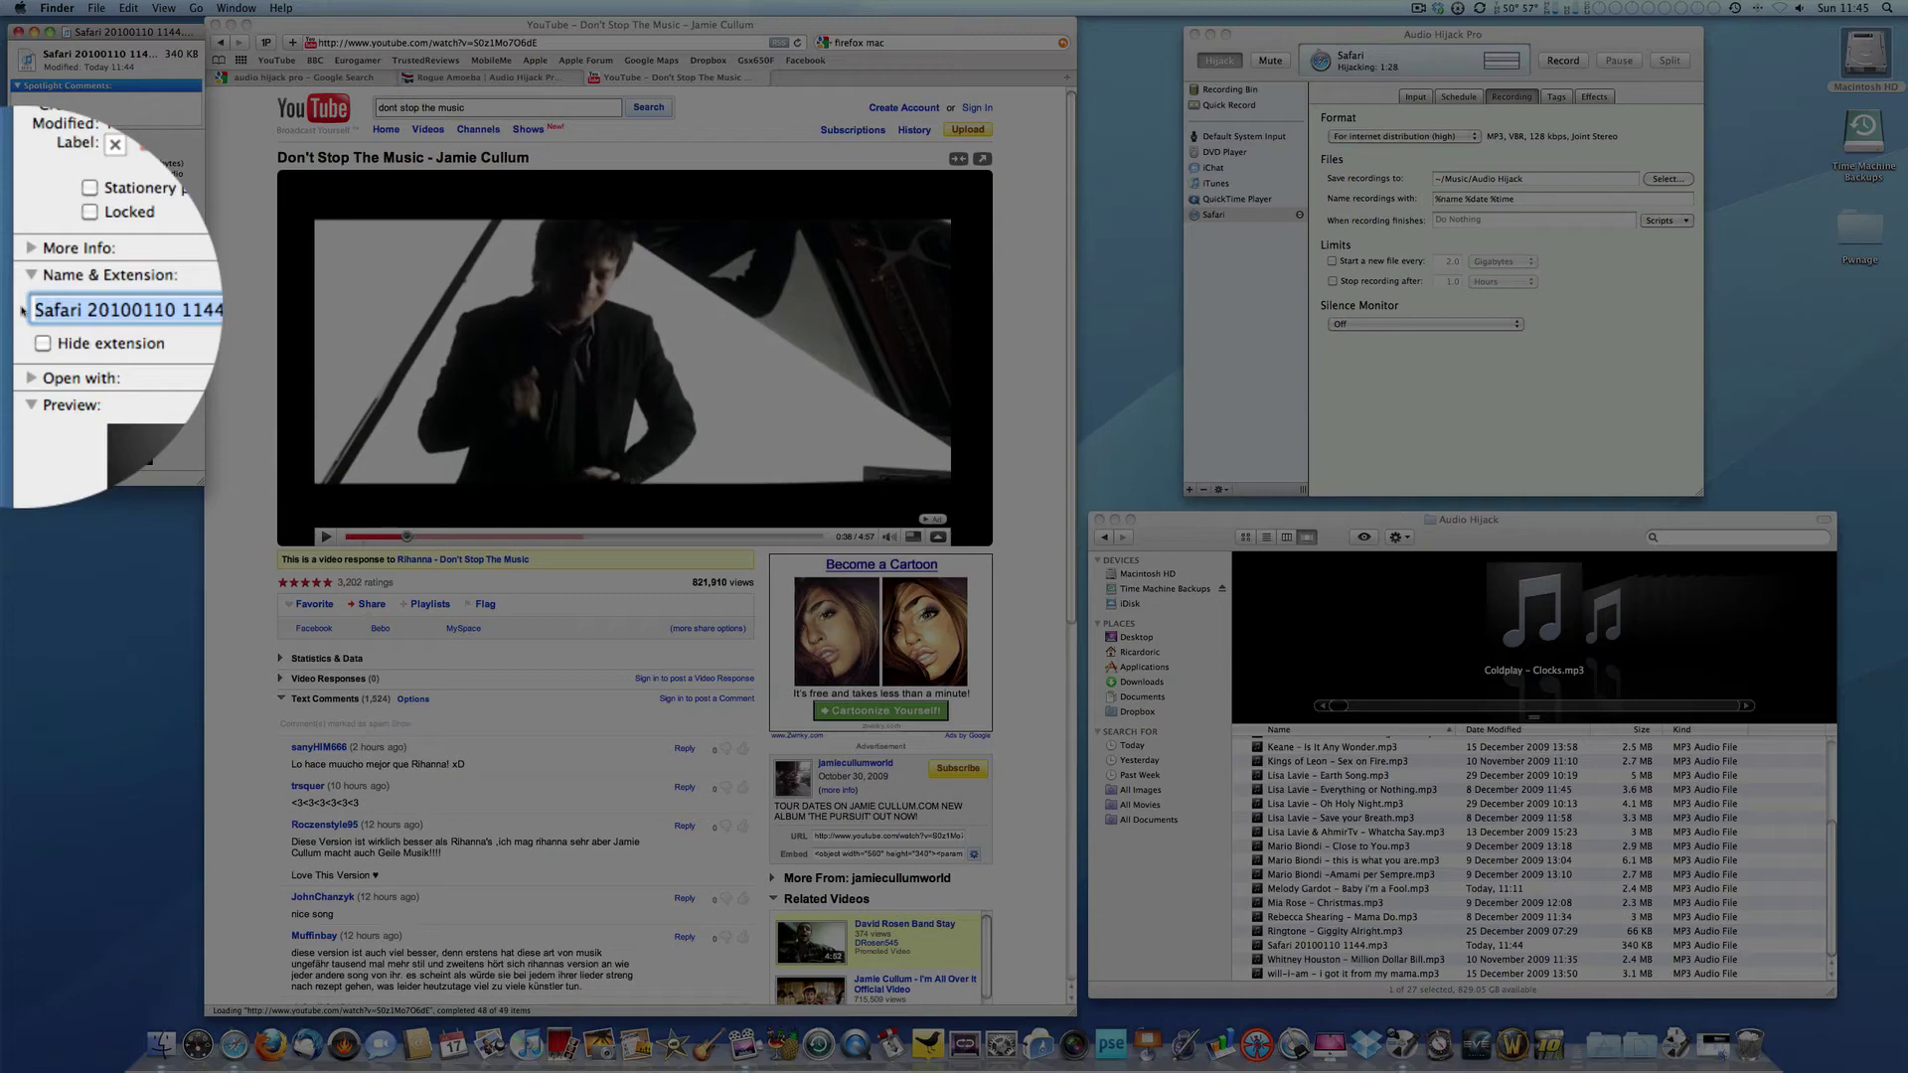
text(Dont s)
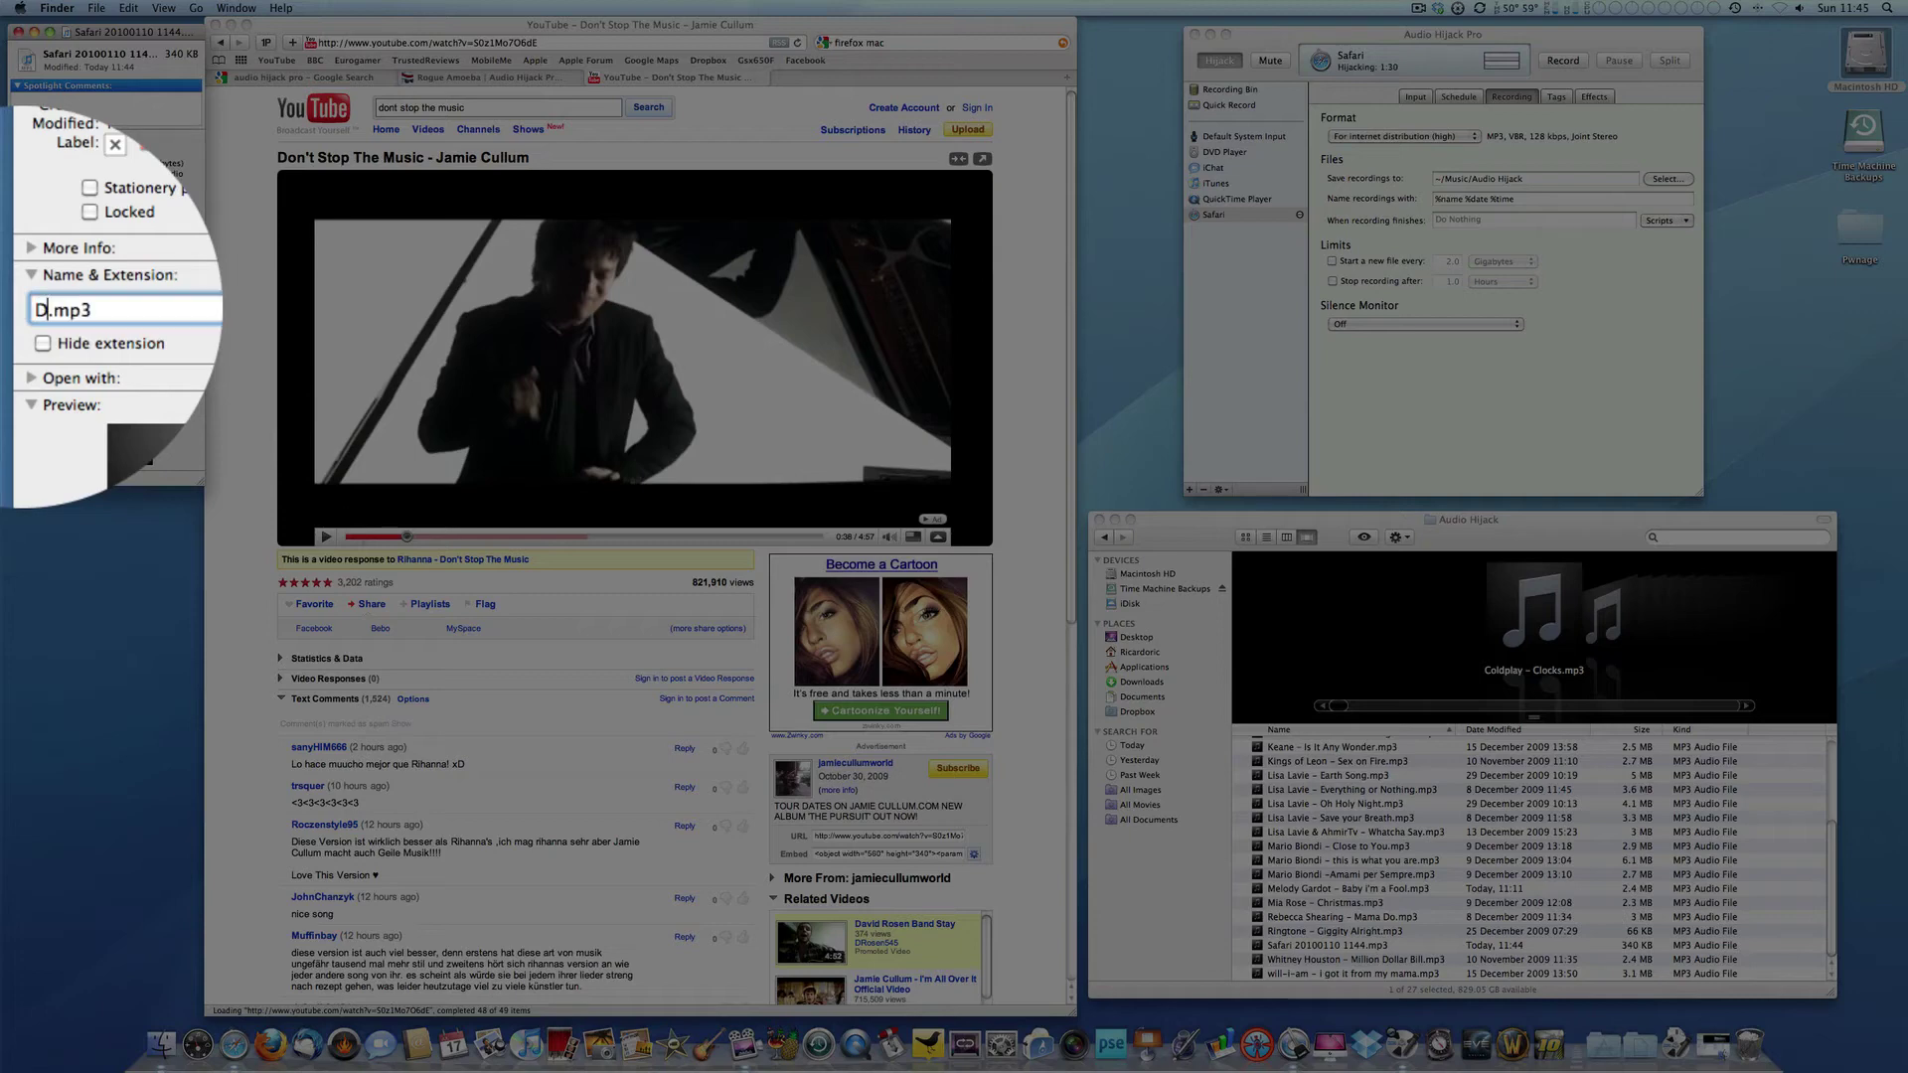
text(top the music)
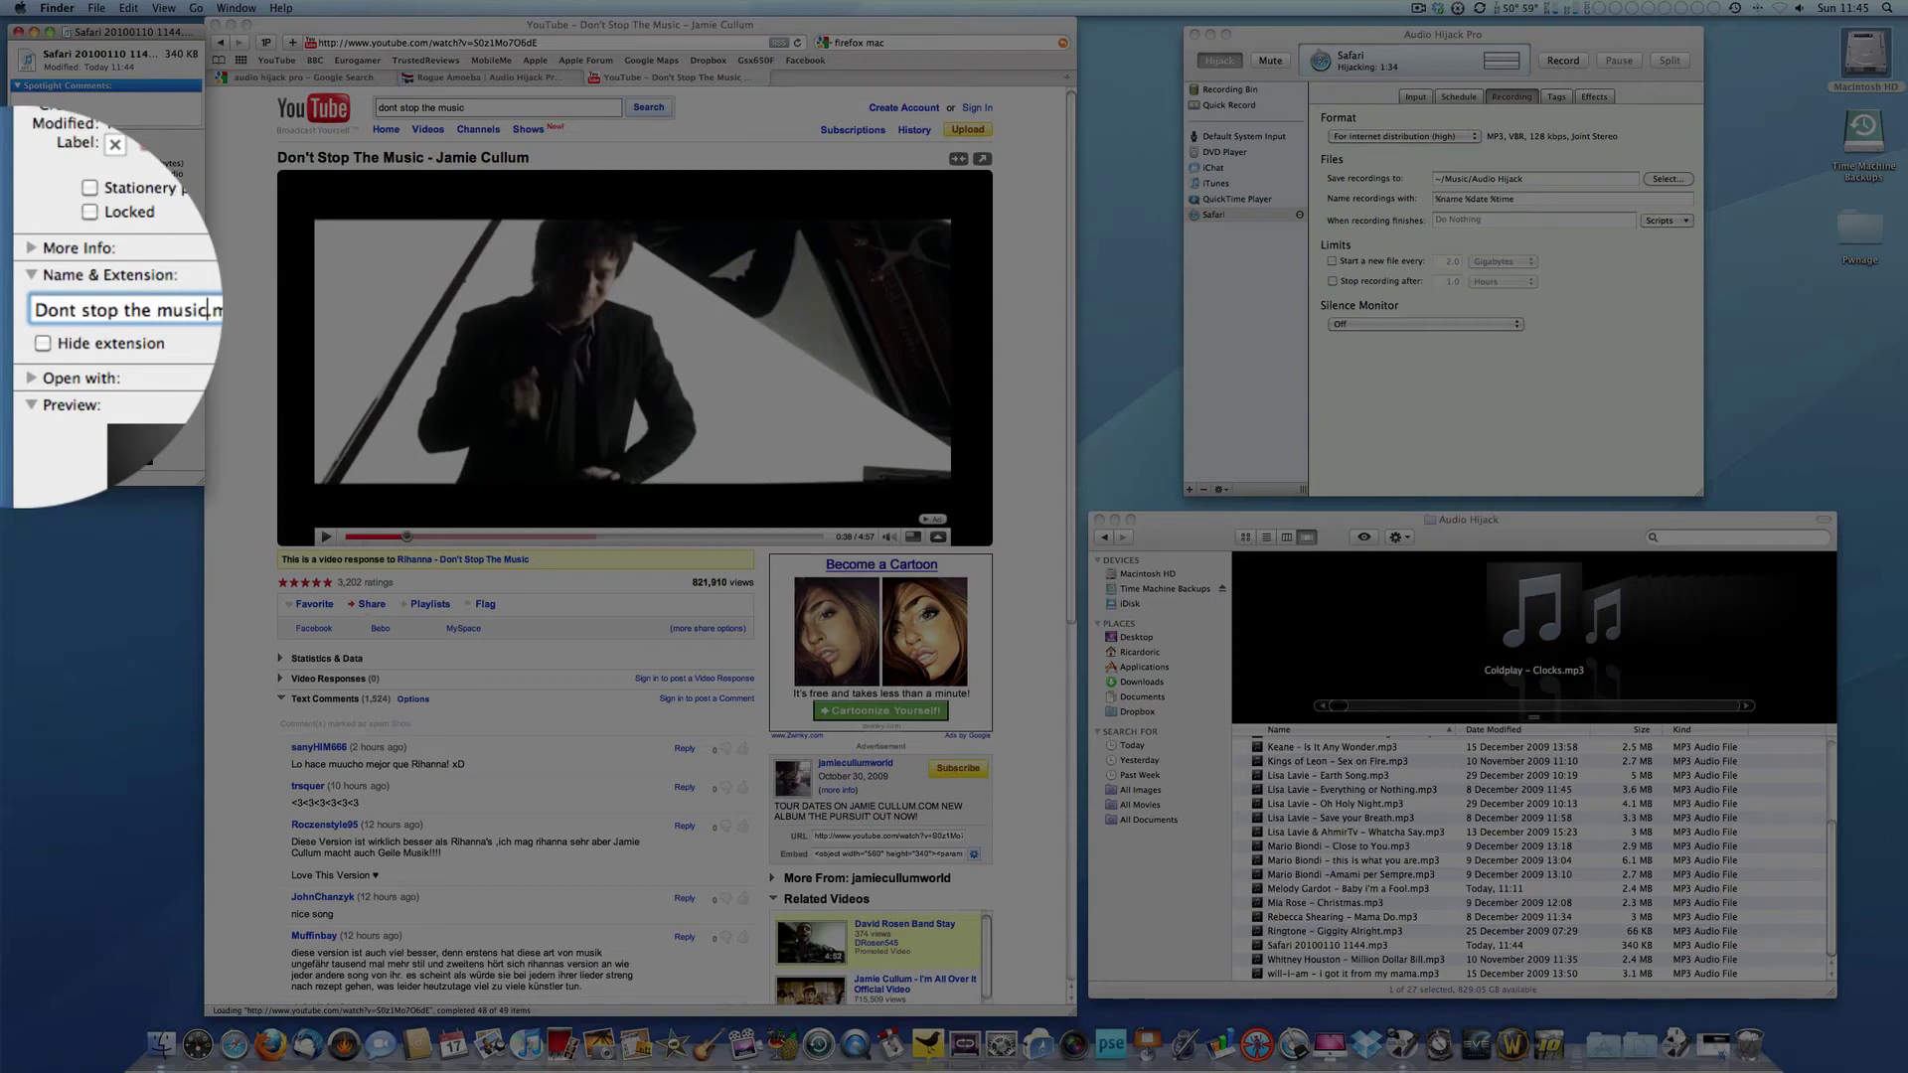
key(Return)
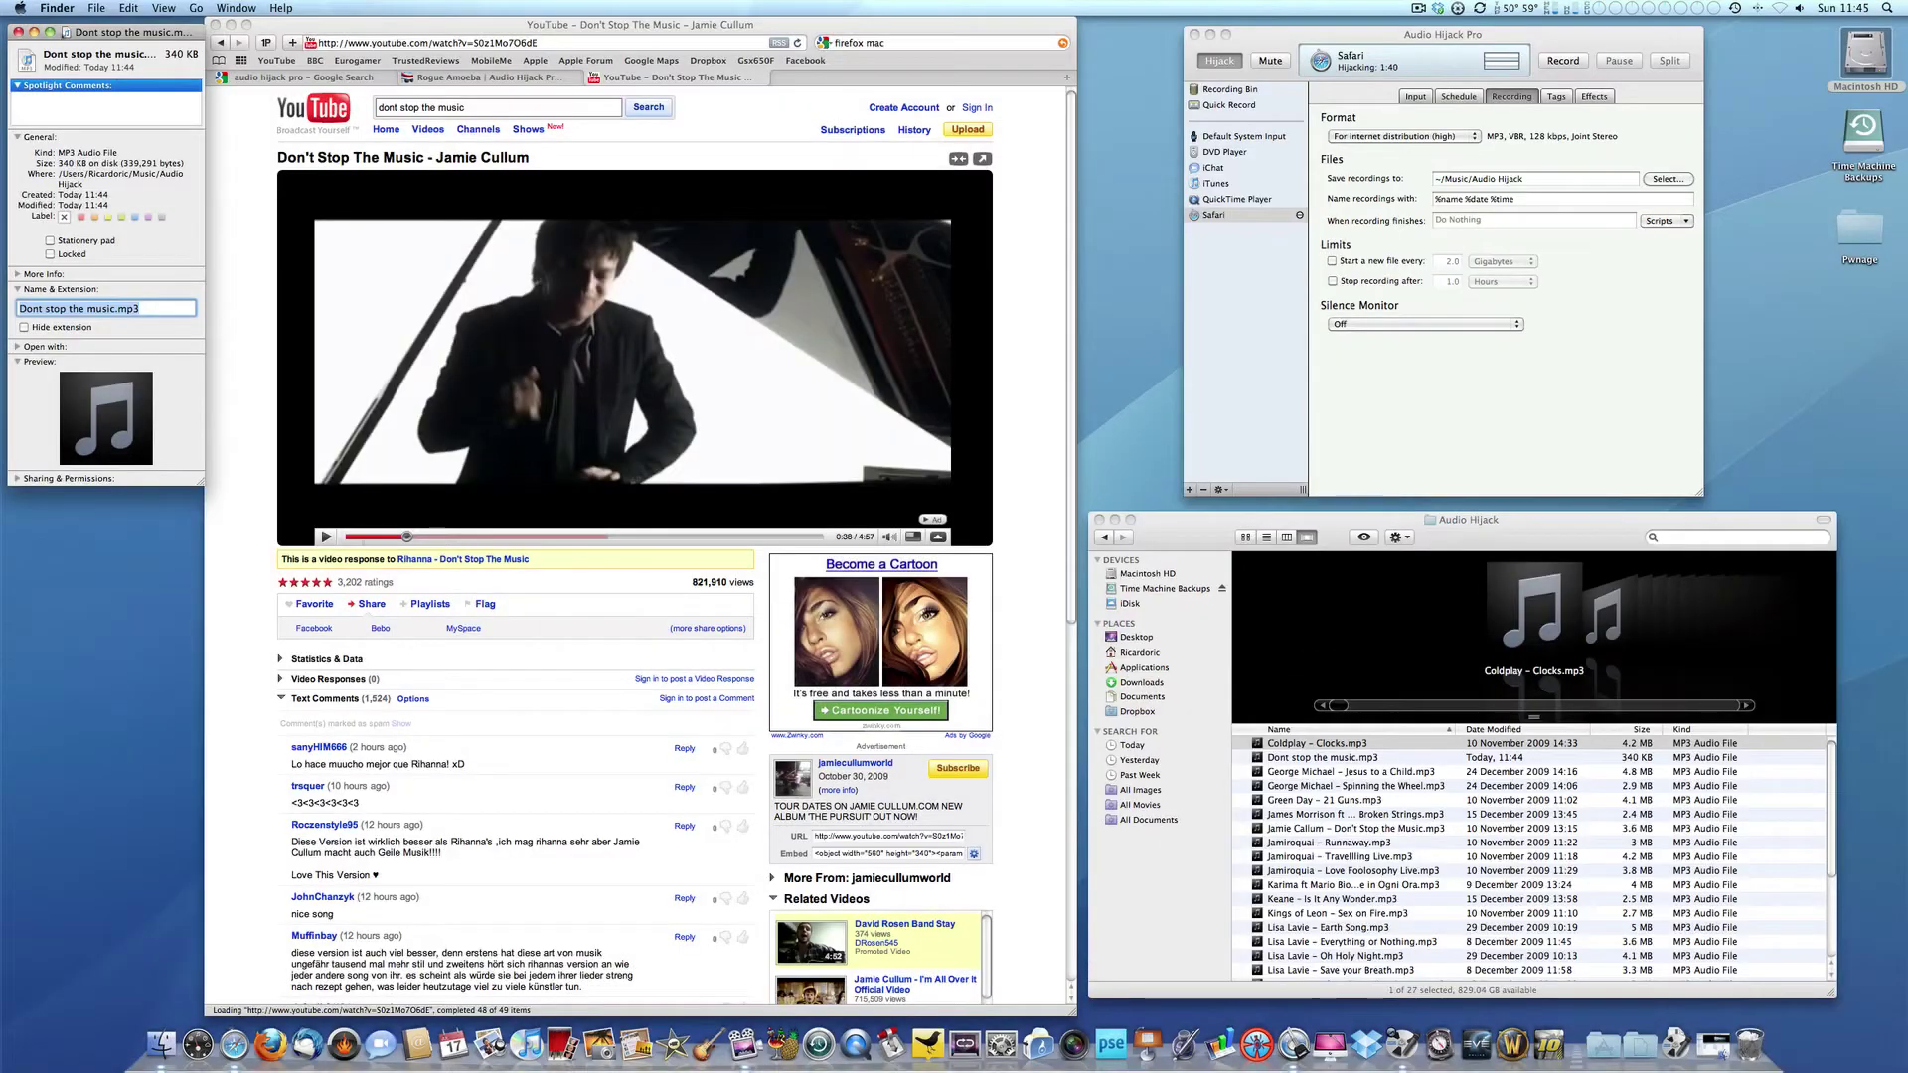
Close the Info window, minimize the Finder and Safari windows, and move Audio Hijack Pro toward centre
key(super+w)
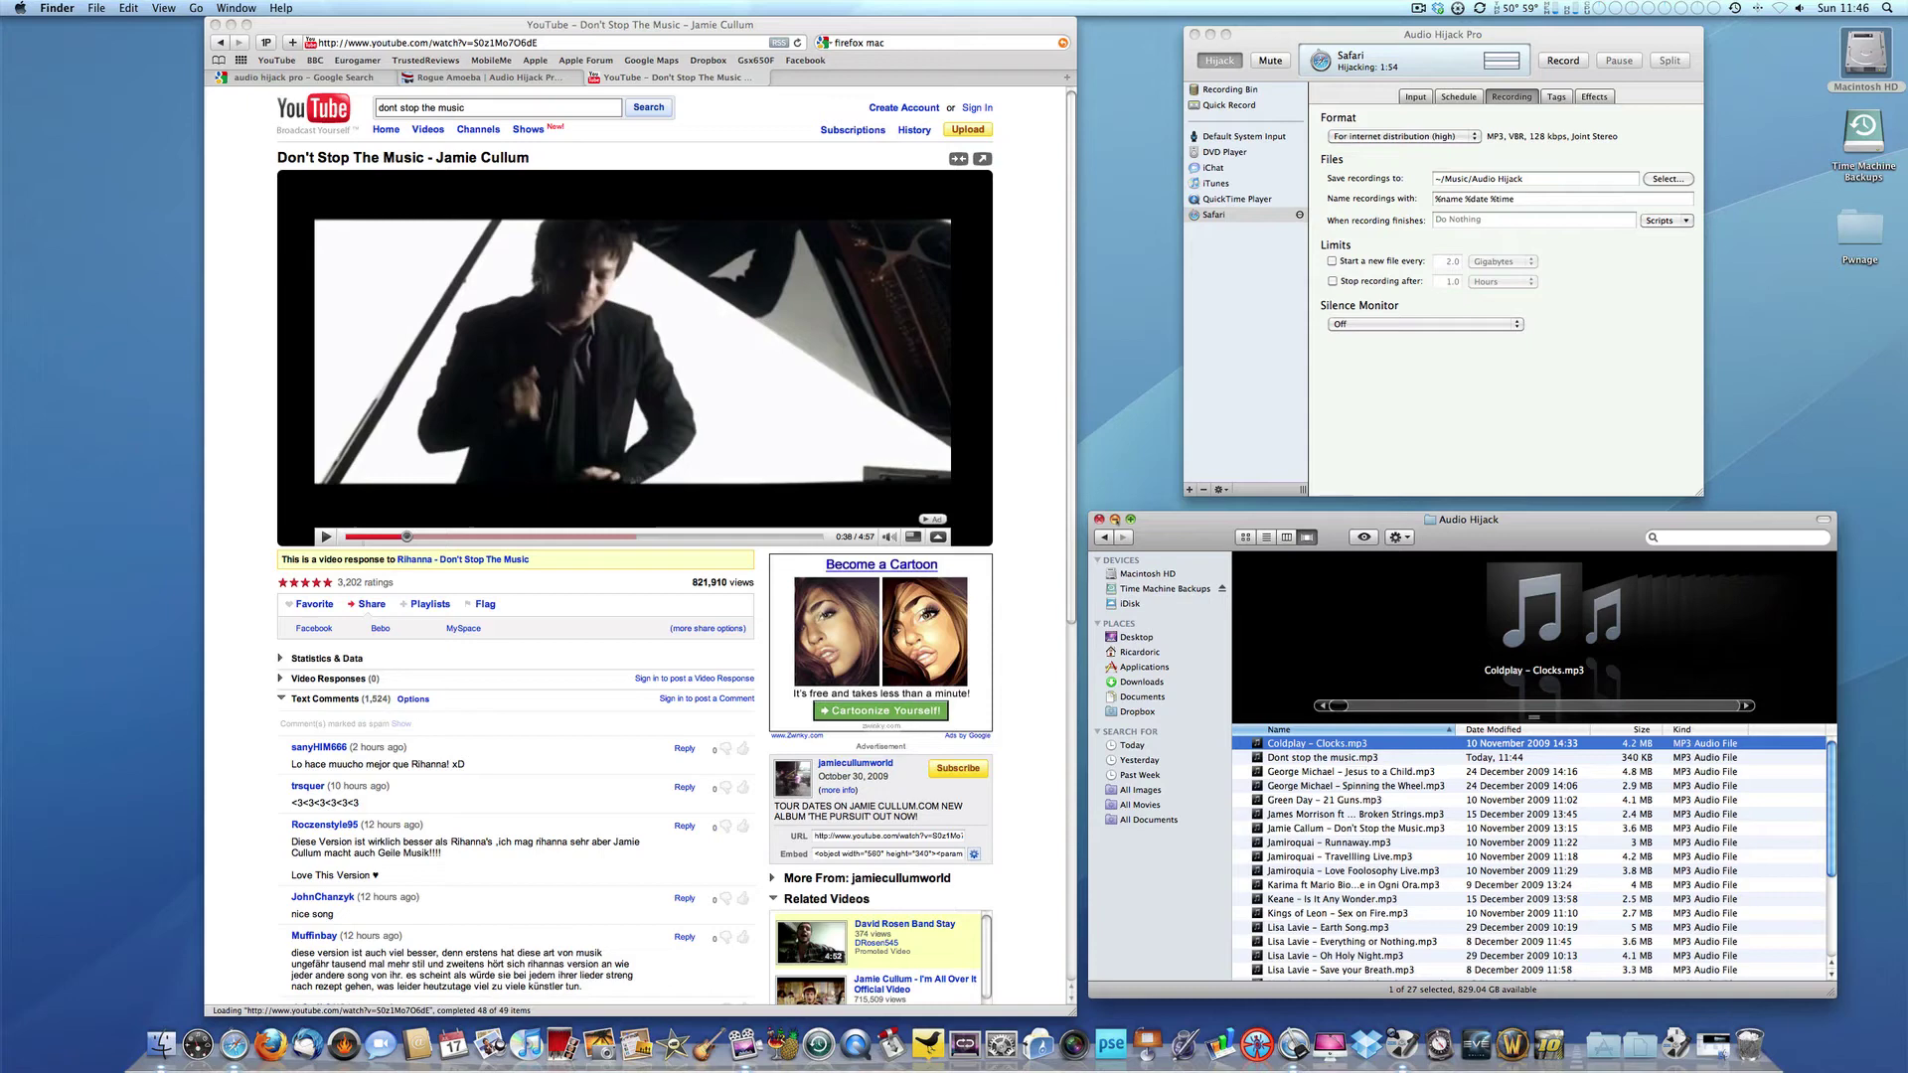
key(super+m)
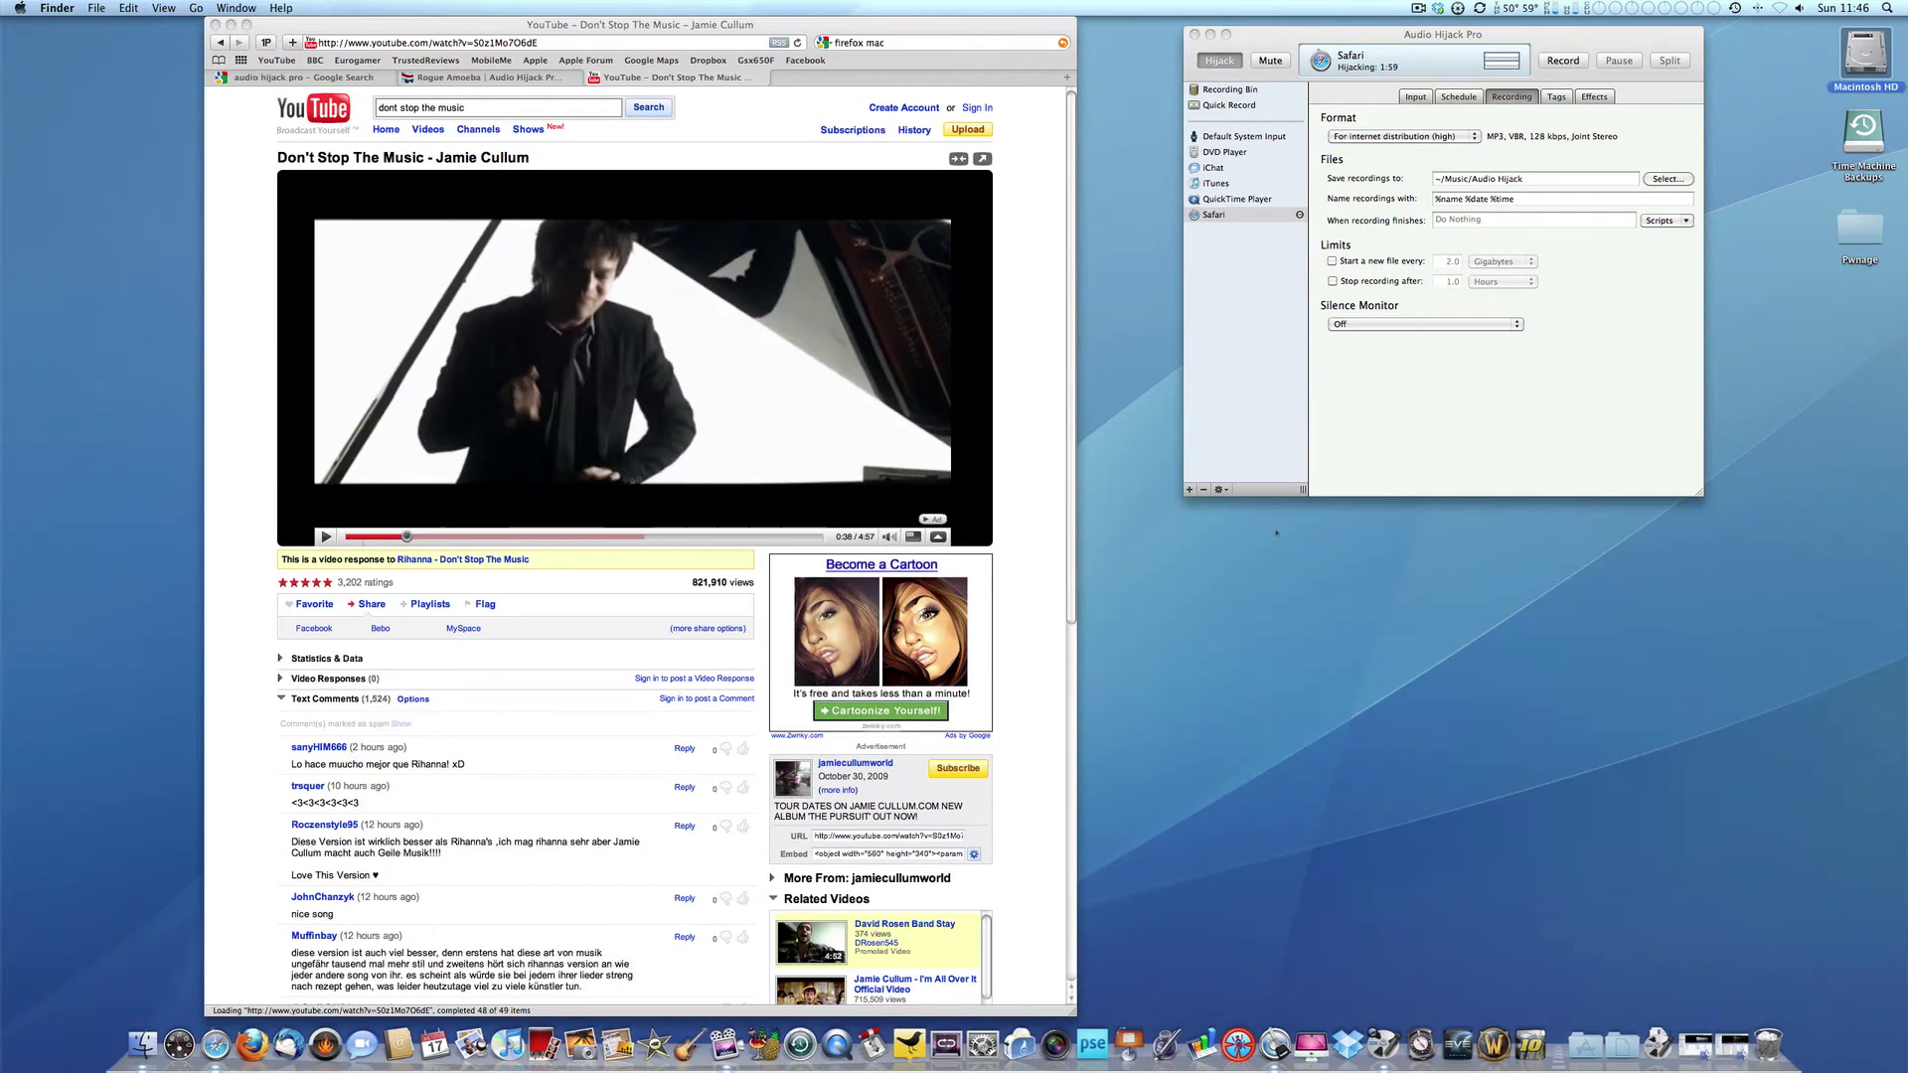
key(super+m)
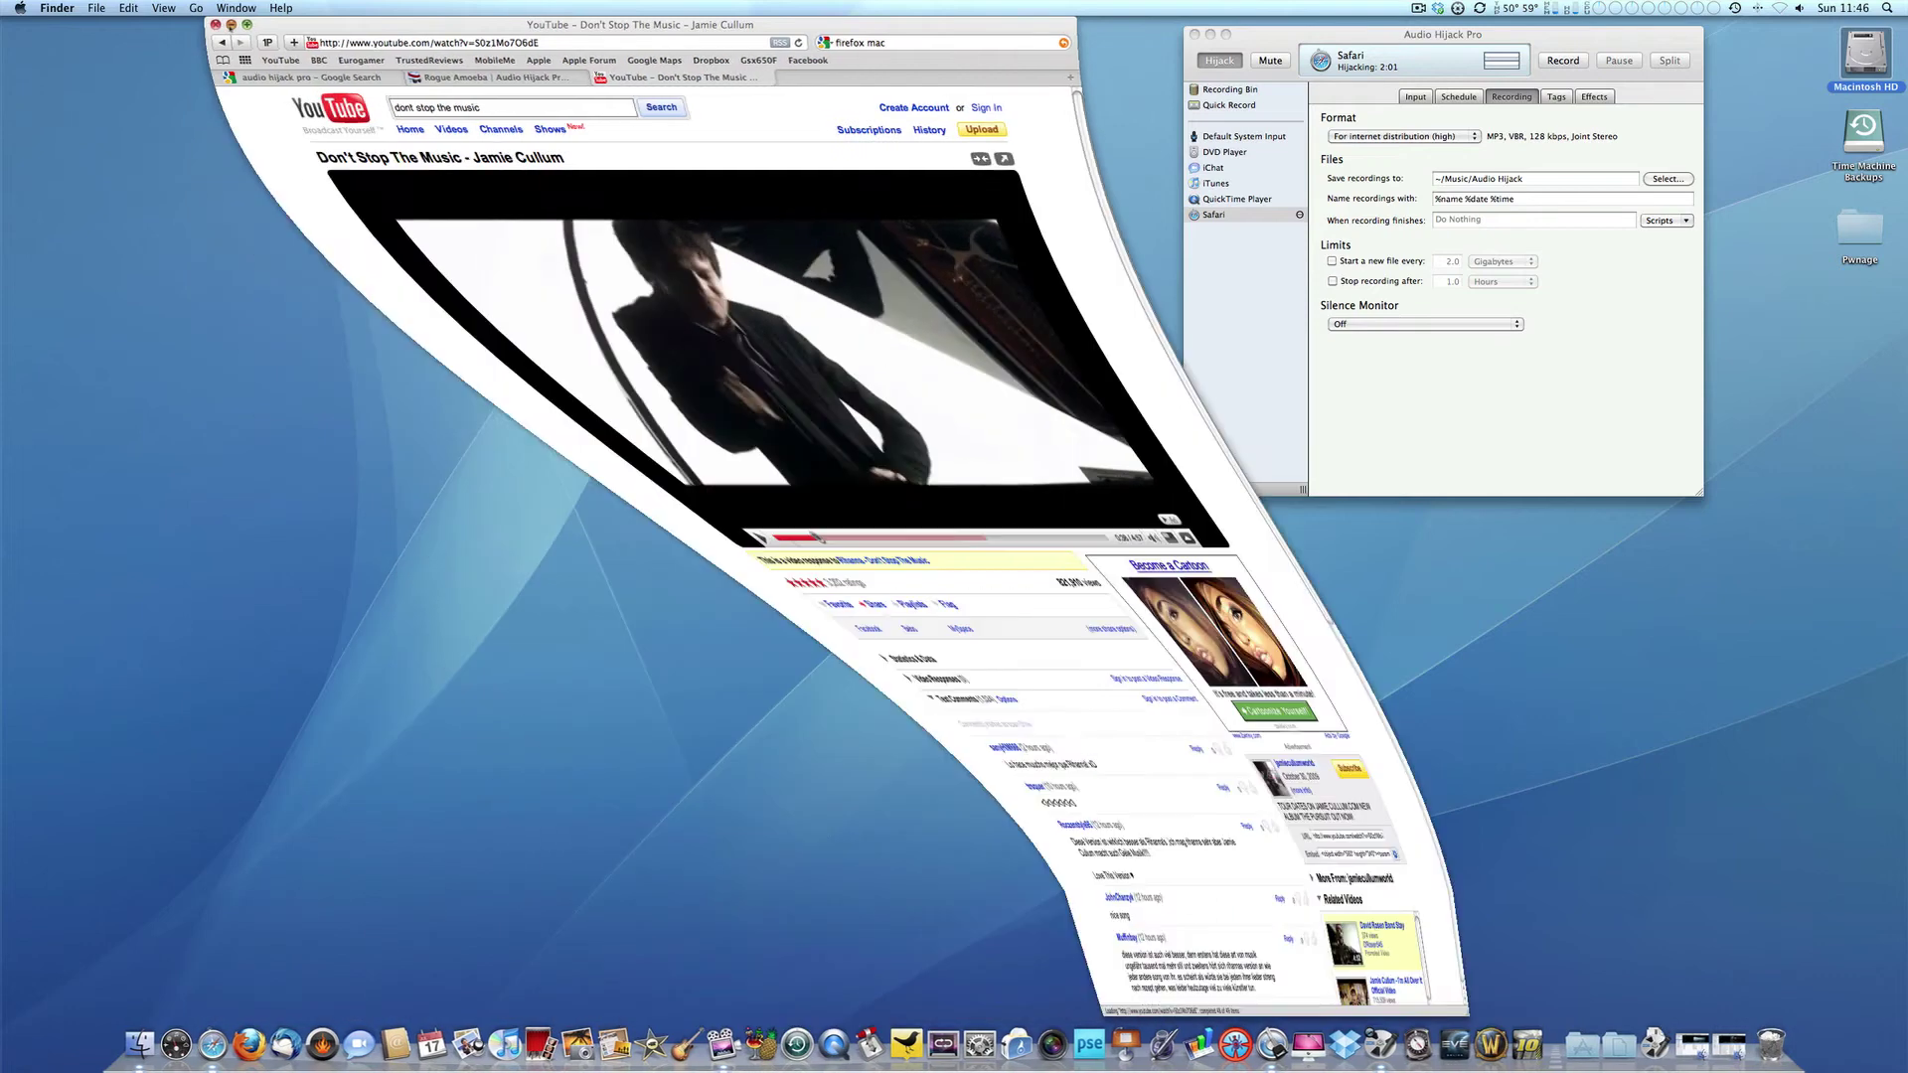
drag(1269, 49, 977, 53)
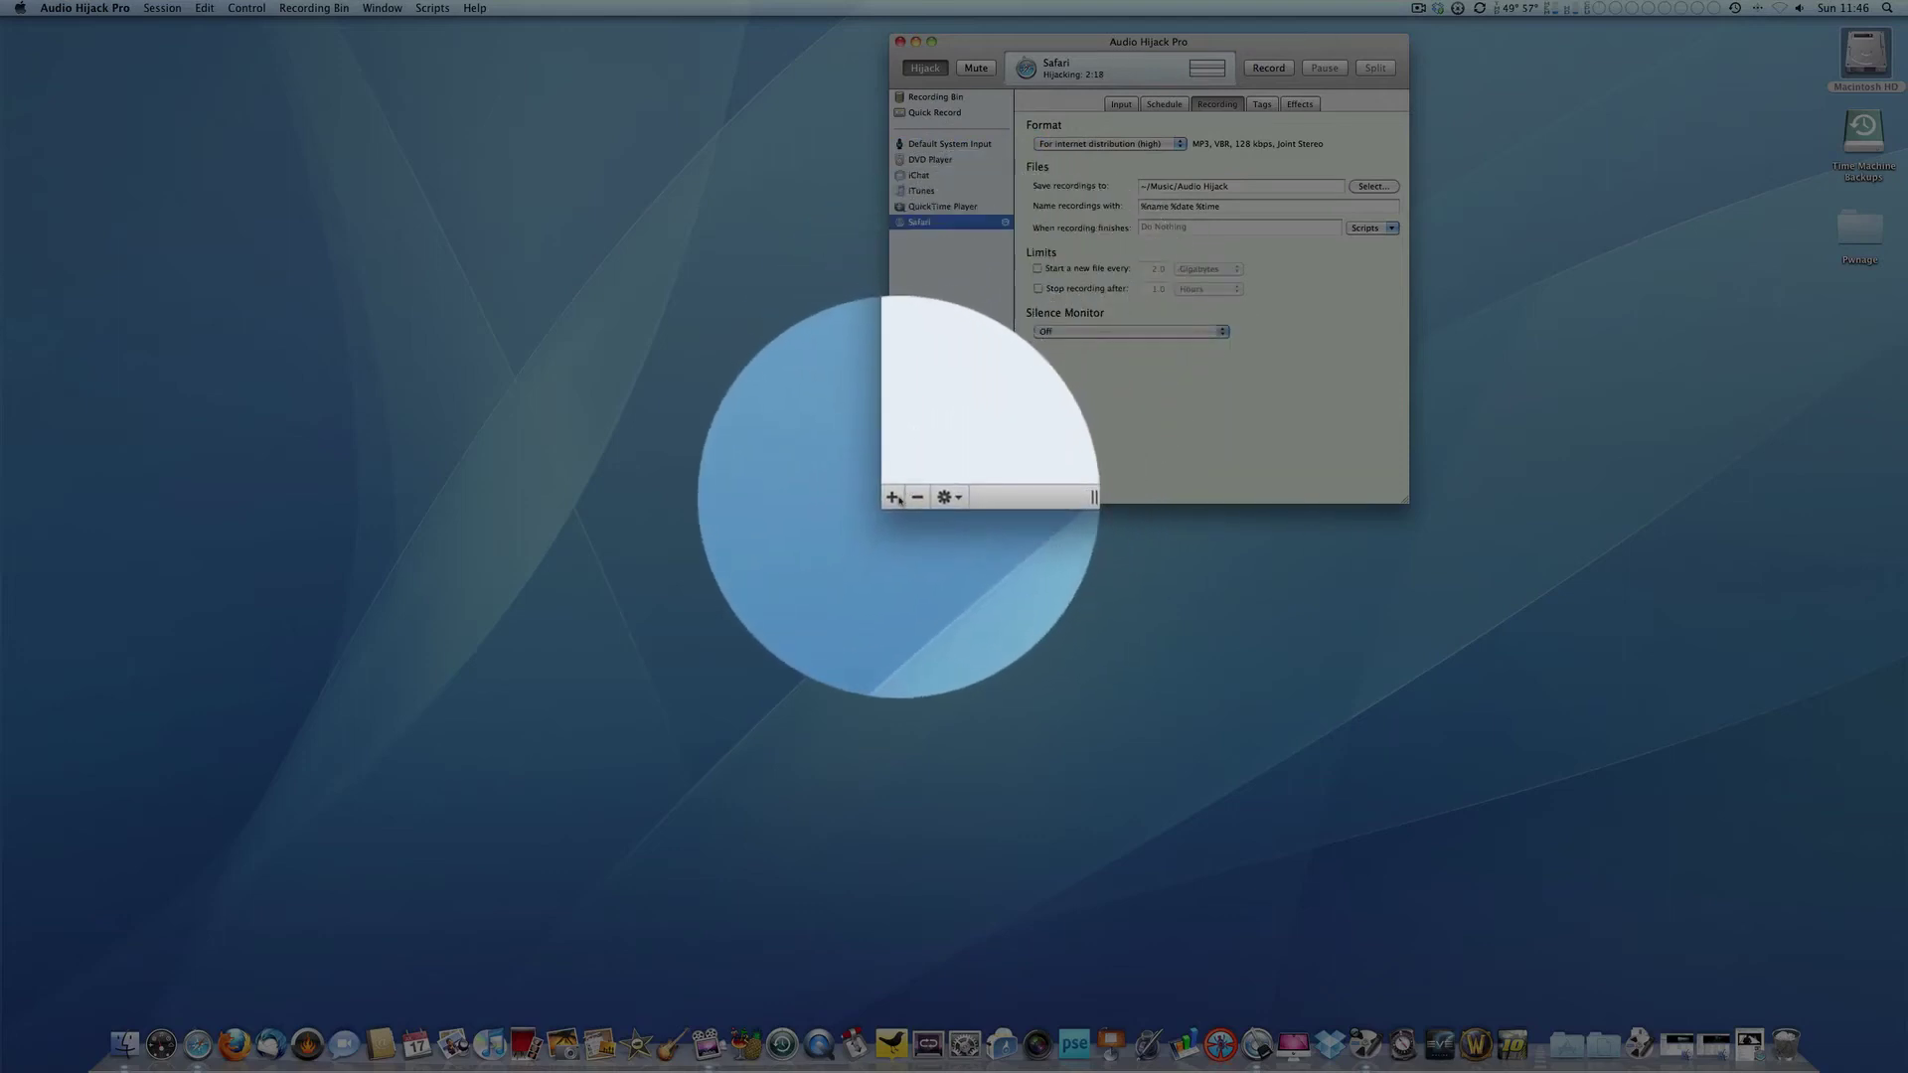
Add a new source and set Firefox as its input application, ending on the Recording settings
click(895, 497)
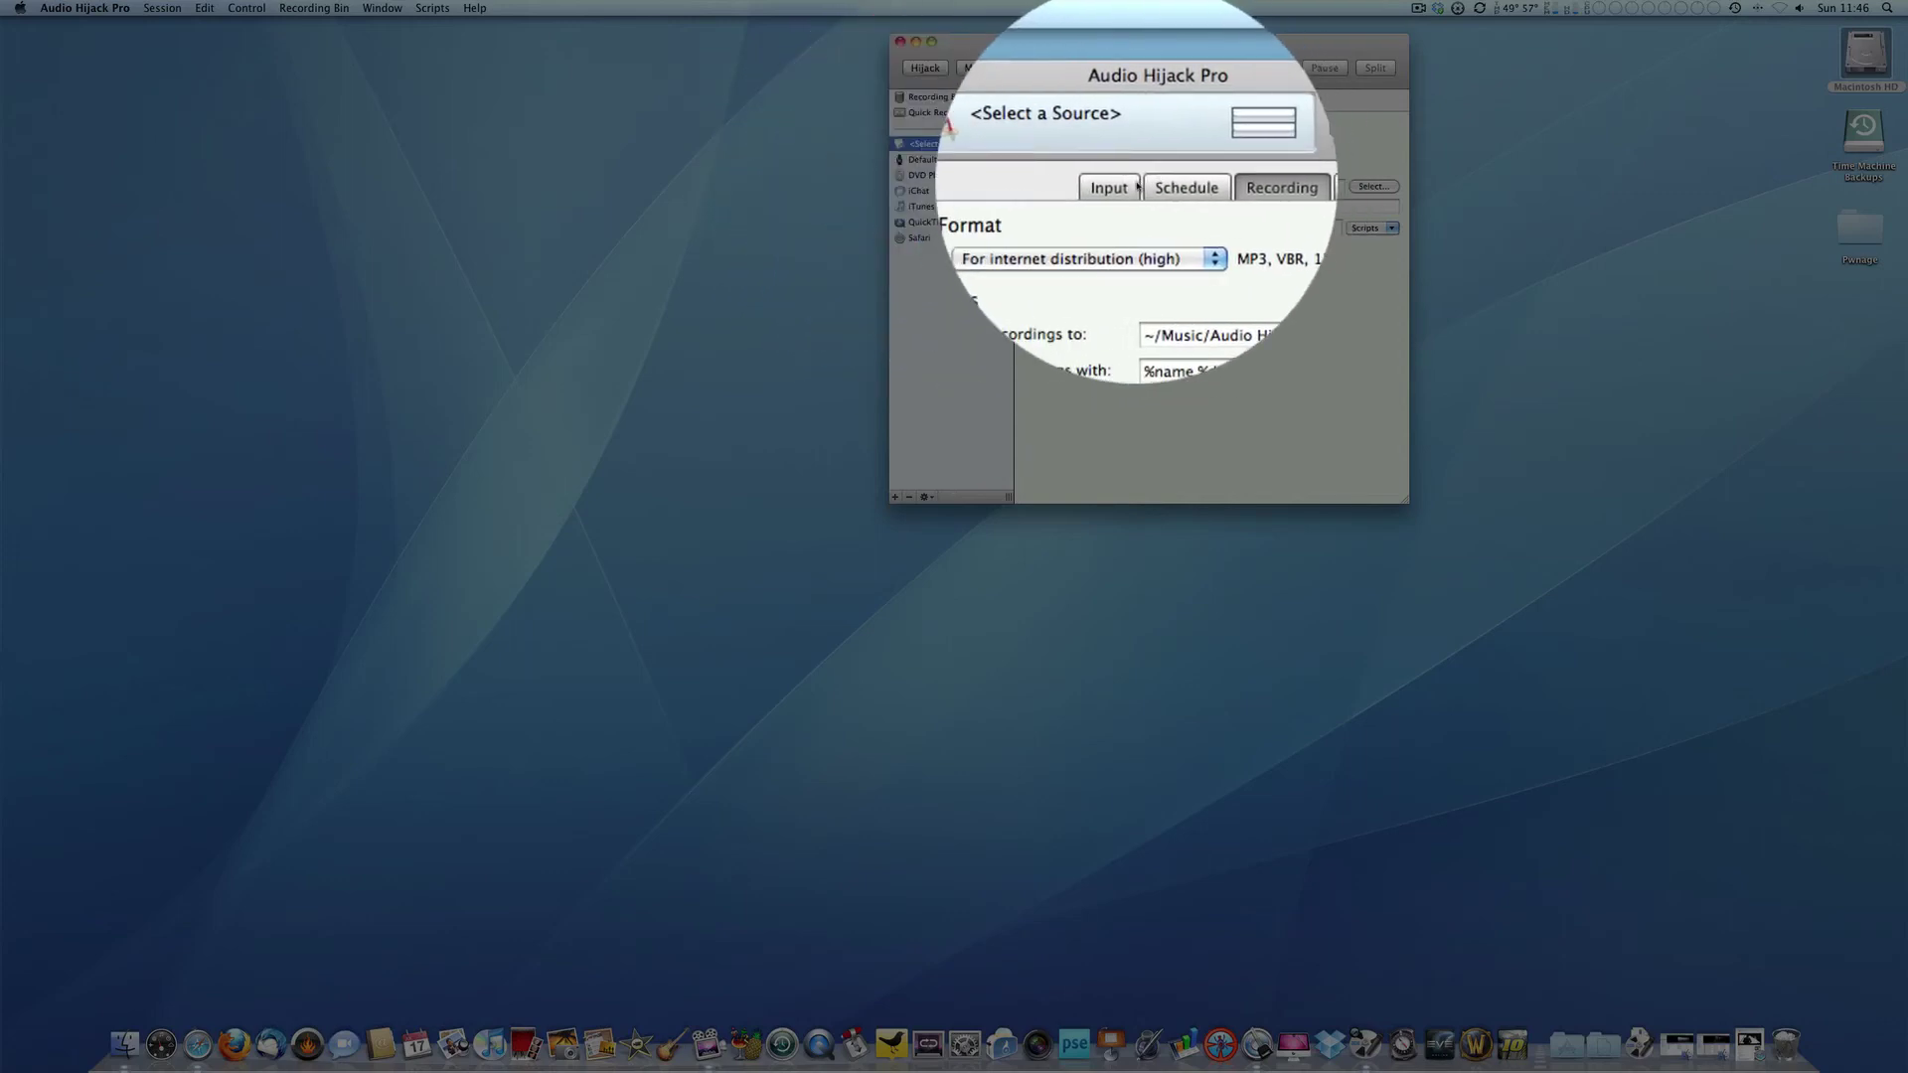
click(1122, 188)
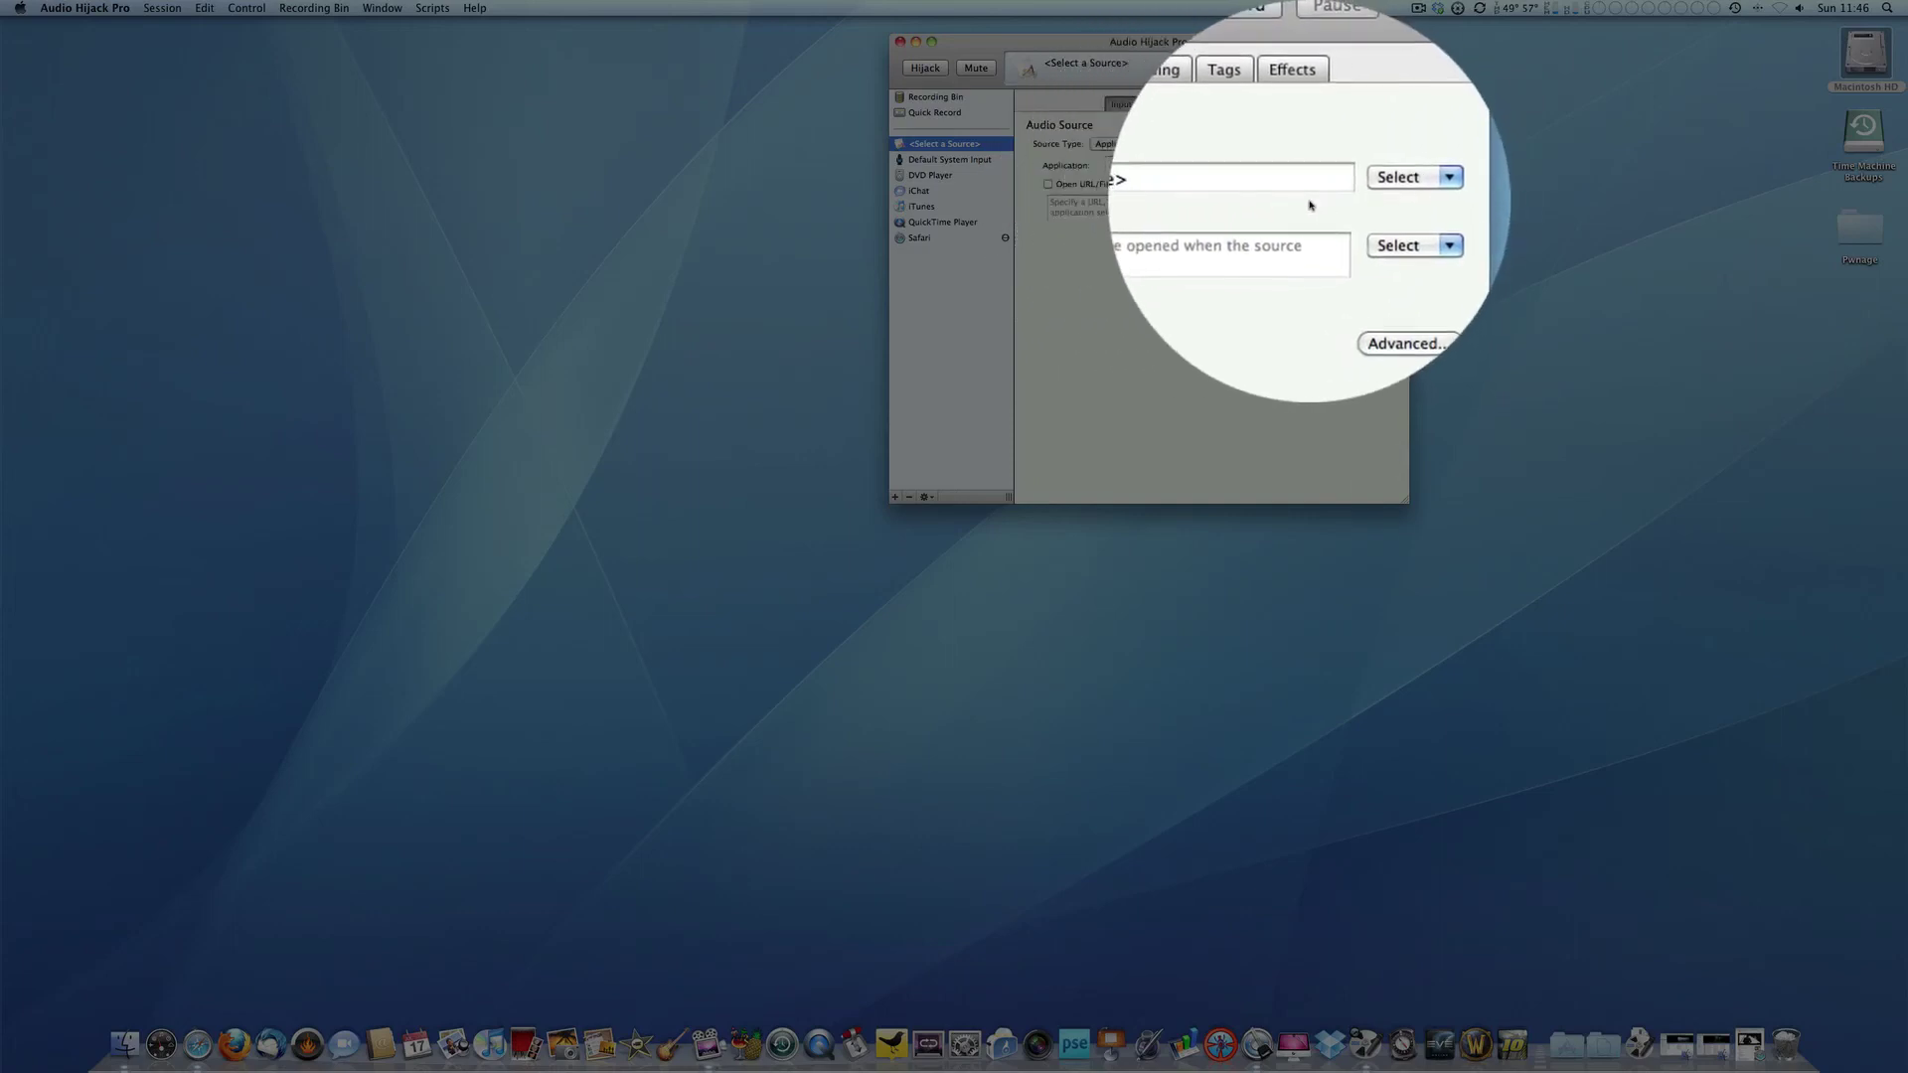
click(1360, 199)
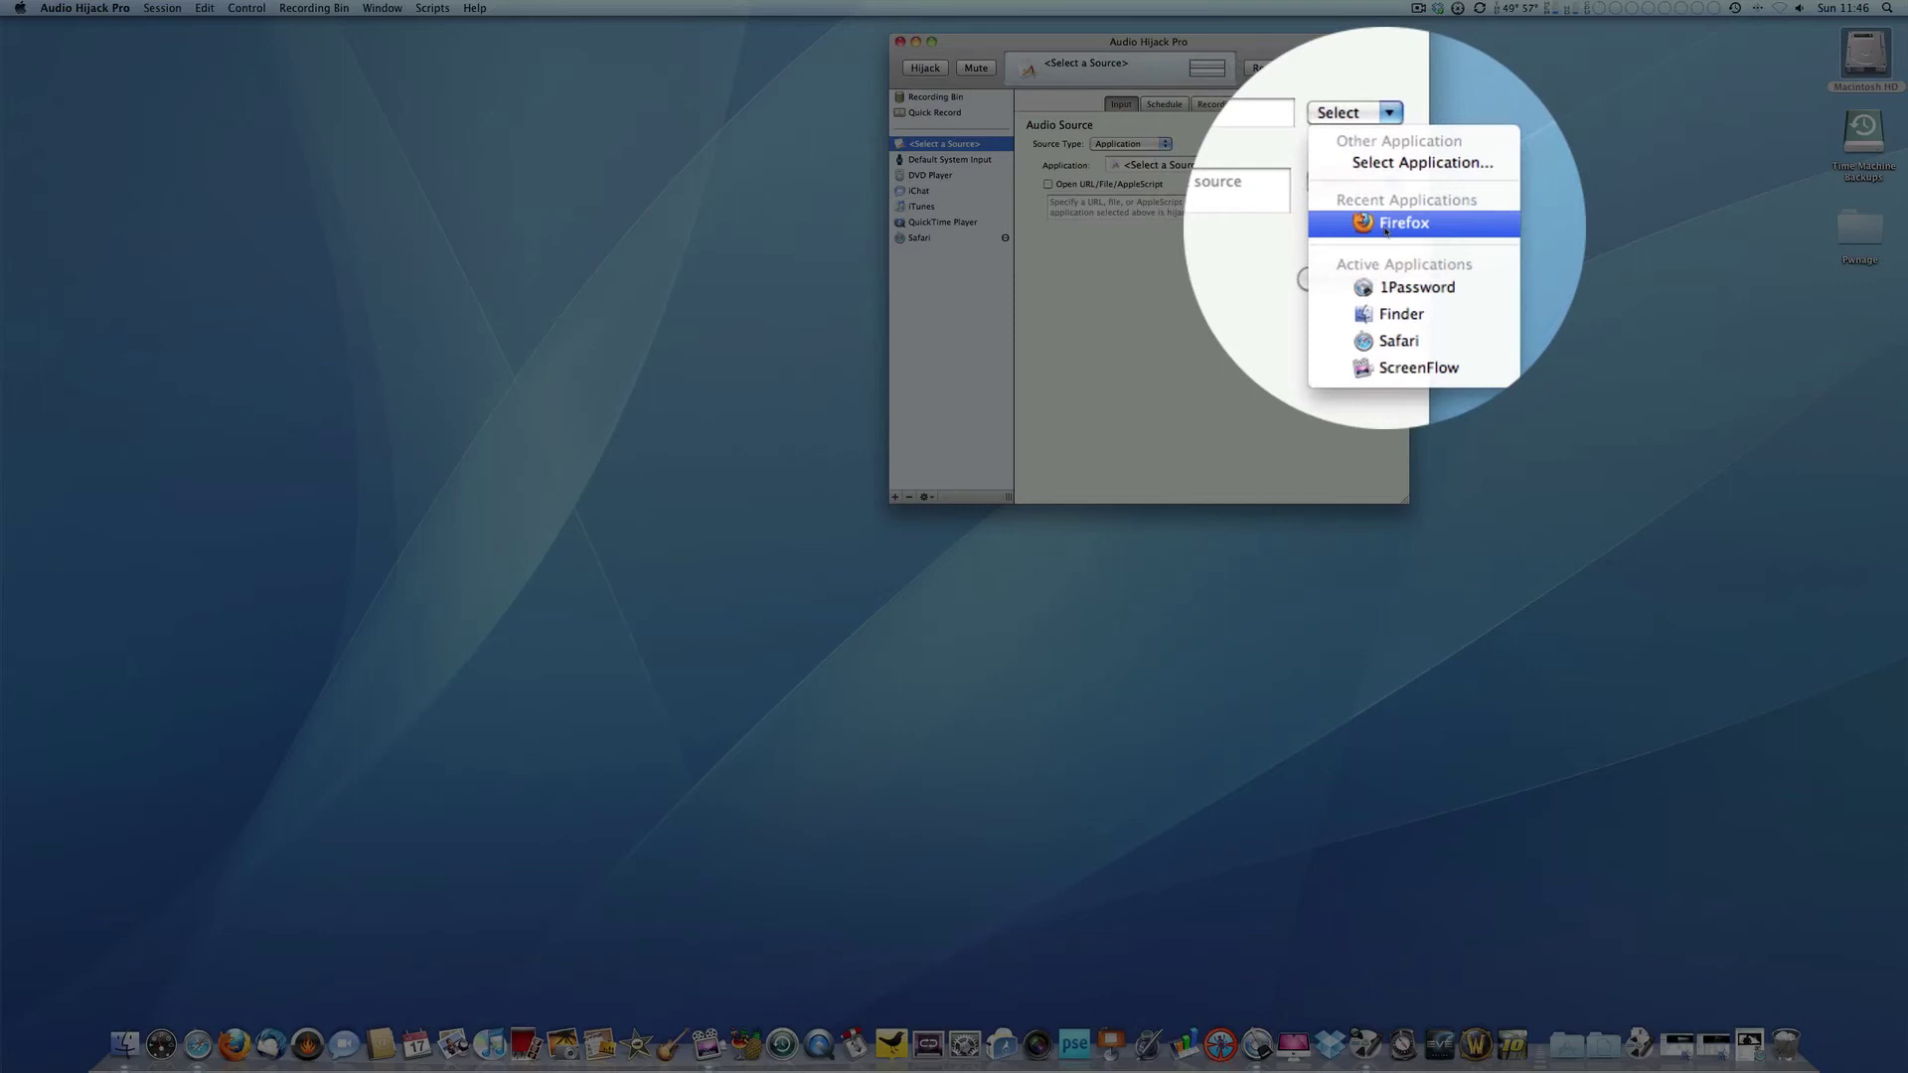
click(1386, 227)
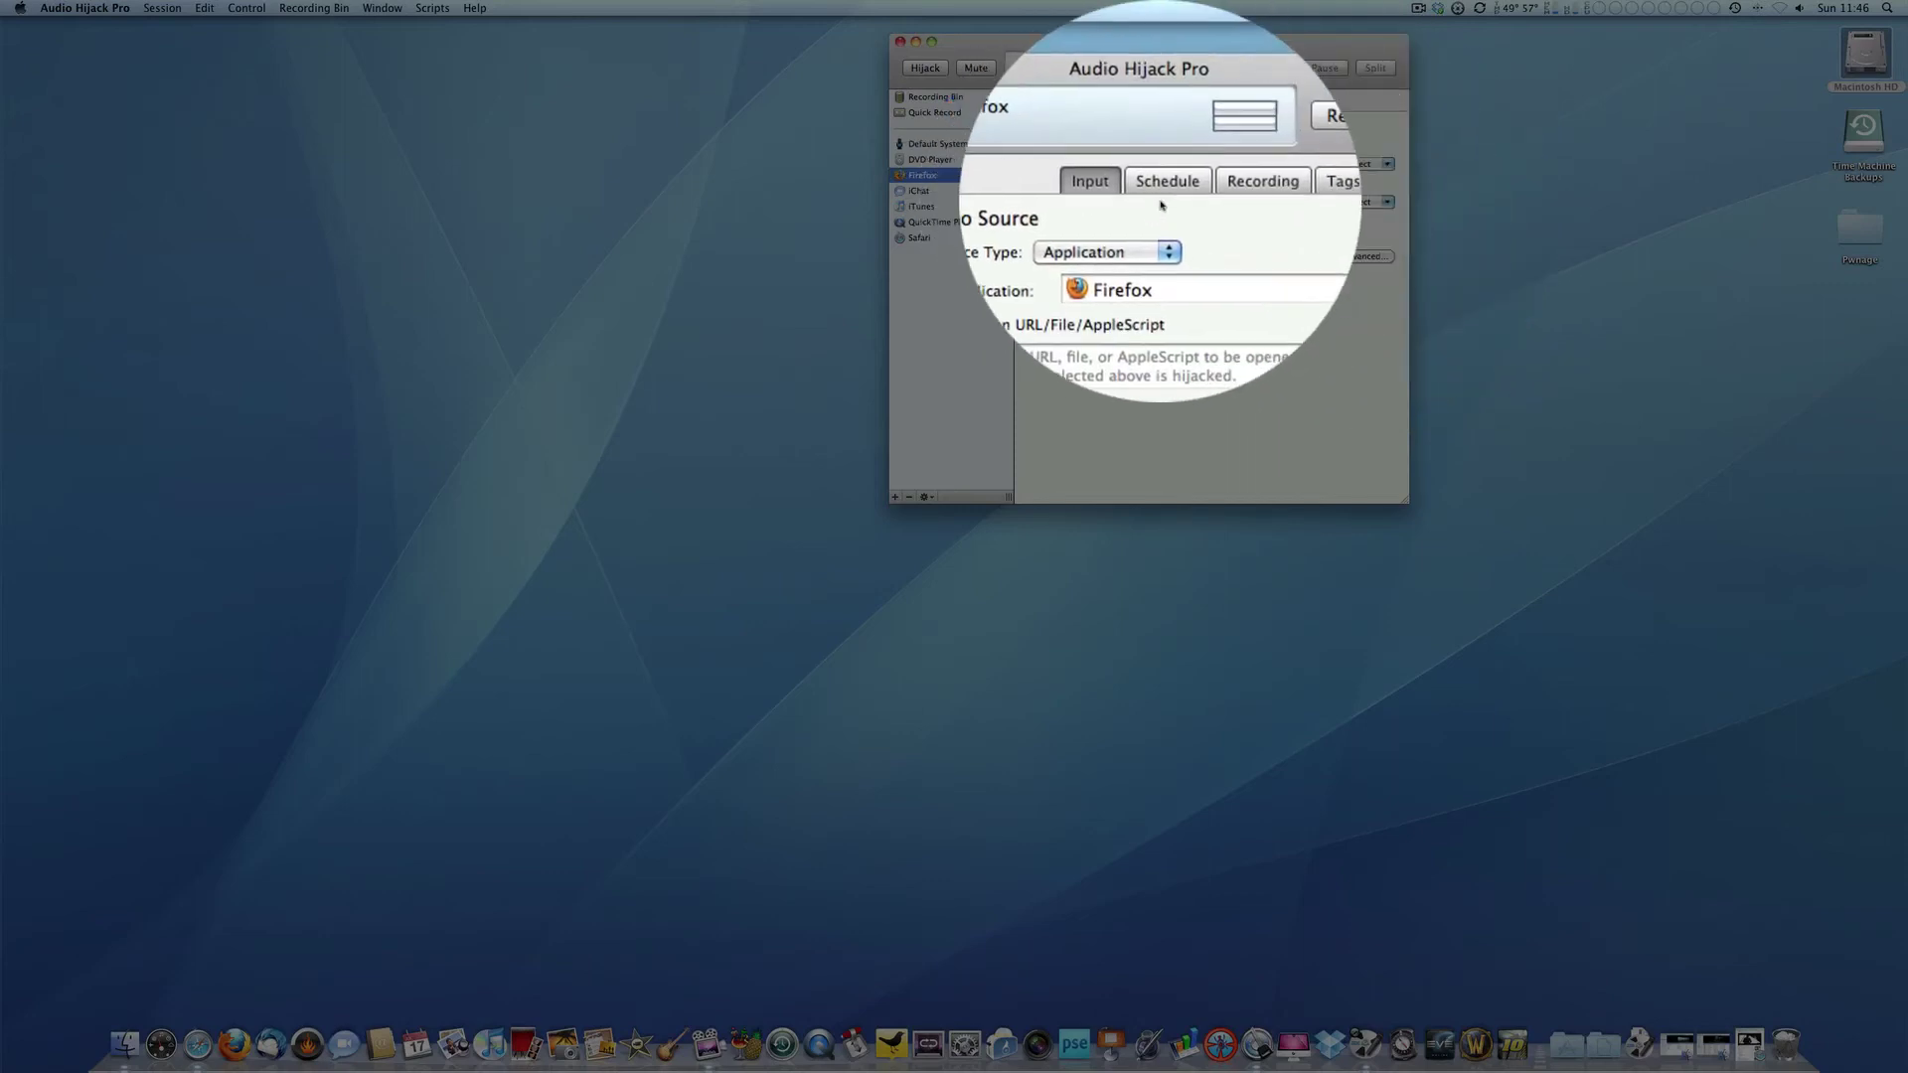
click(1163, 195)
click(1217, 194)
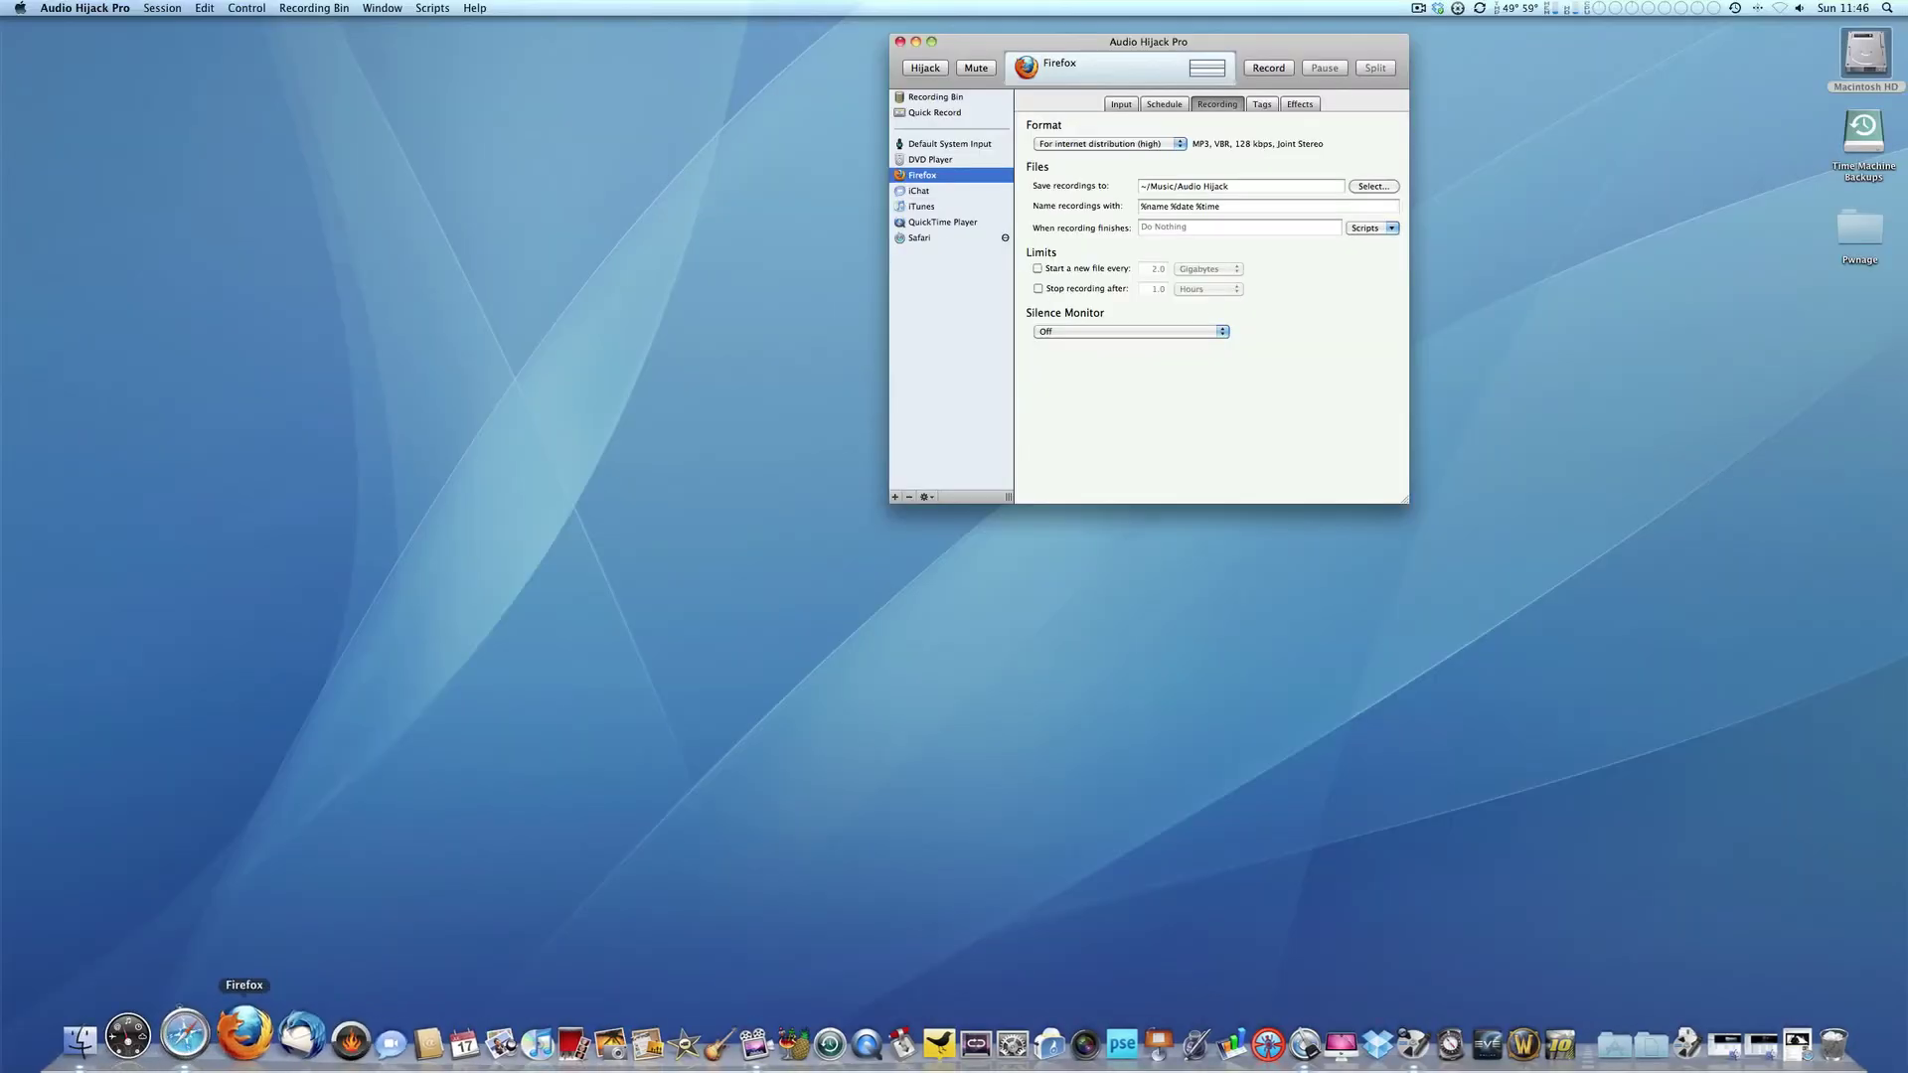
Launch Firefox, decline the default-browser prompt, and search Google for 'dont stop the music'
click(230, 1023)
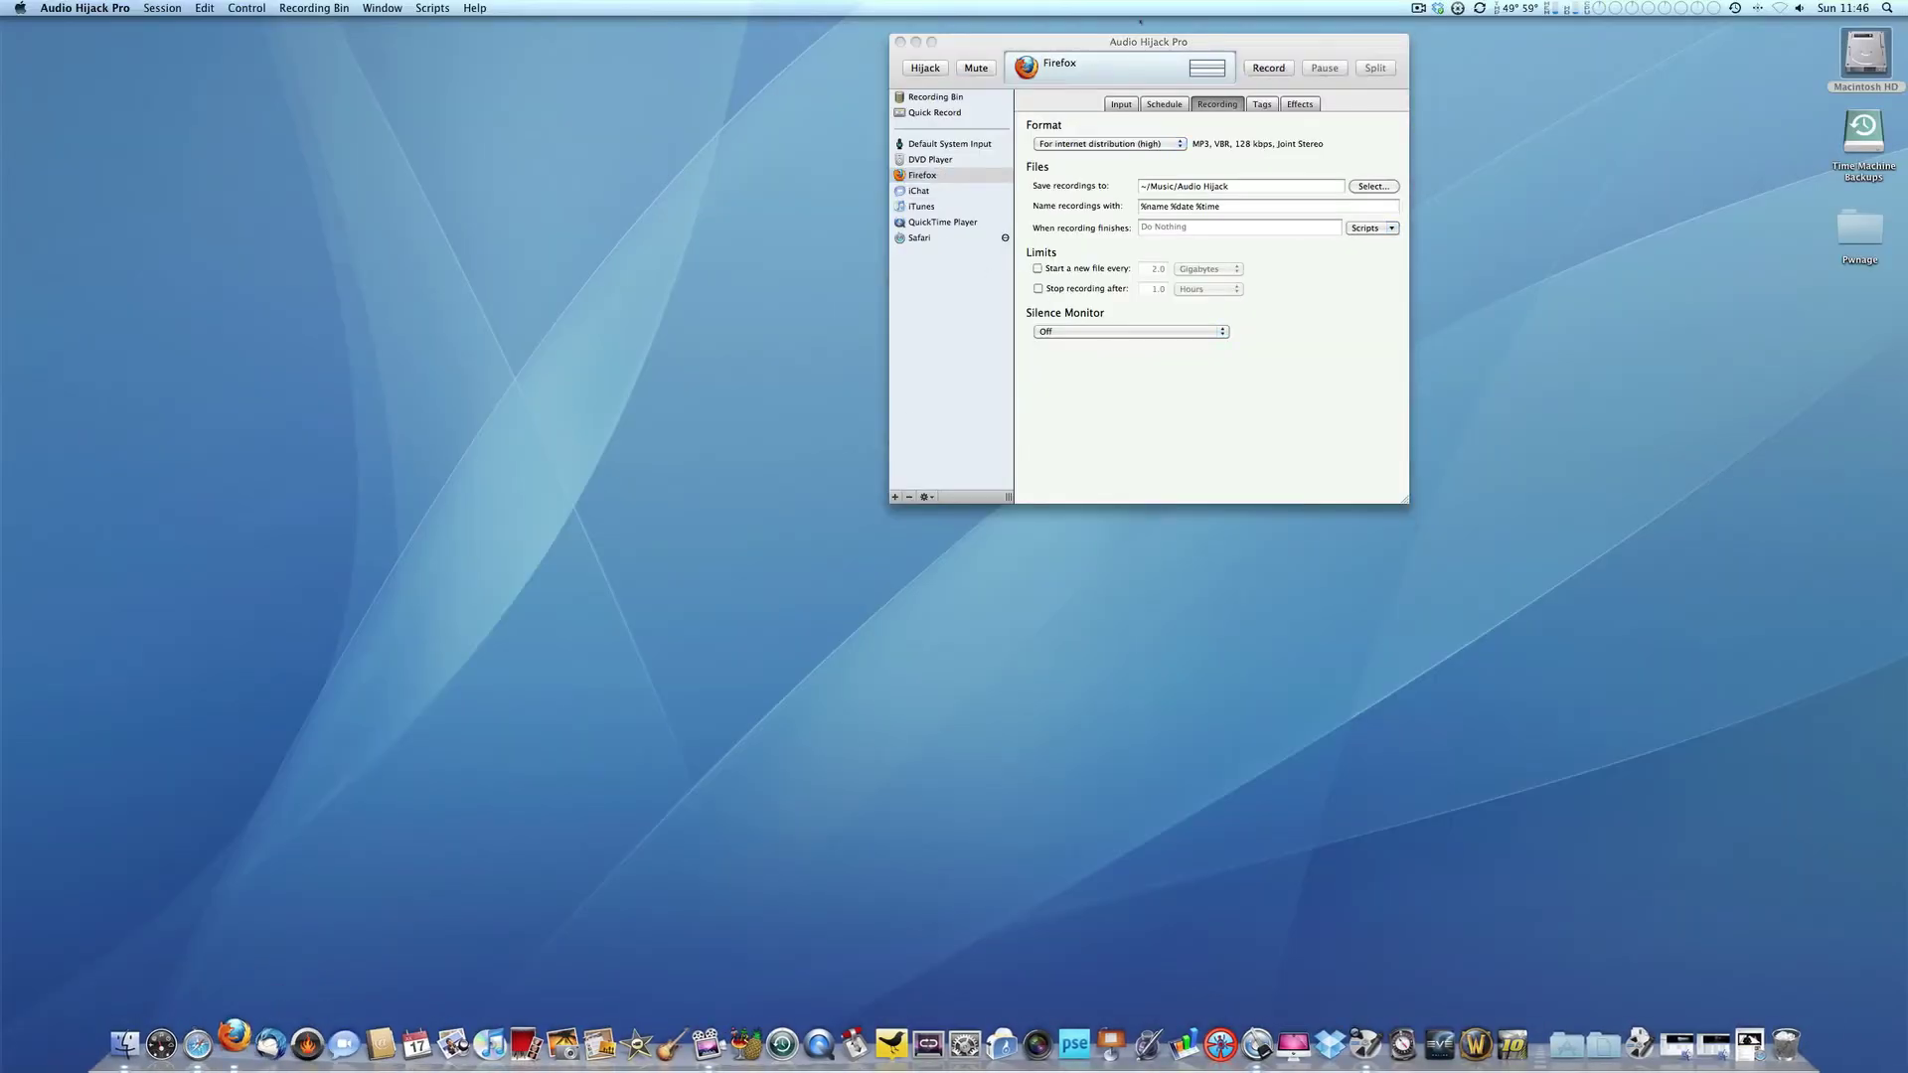
drag(1131, 42, 1242, 34)
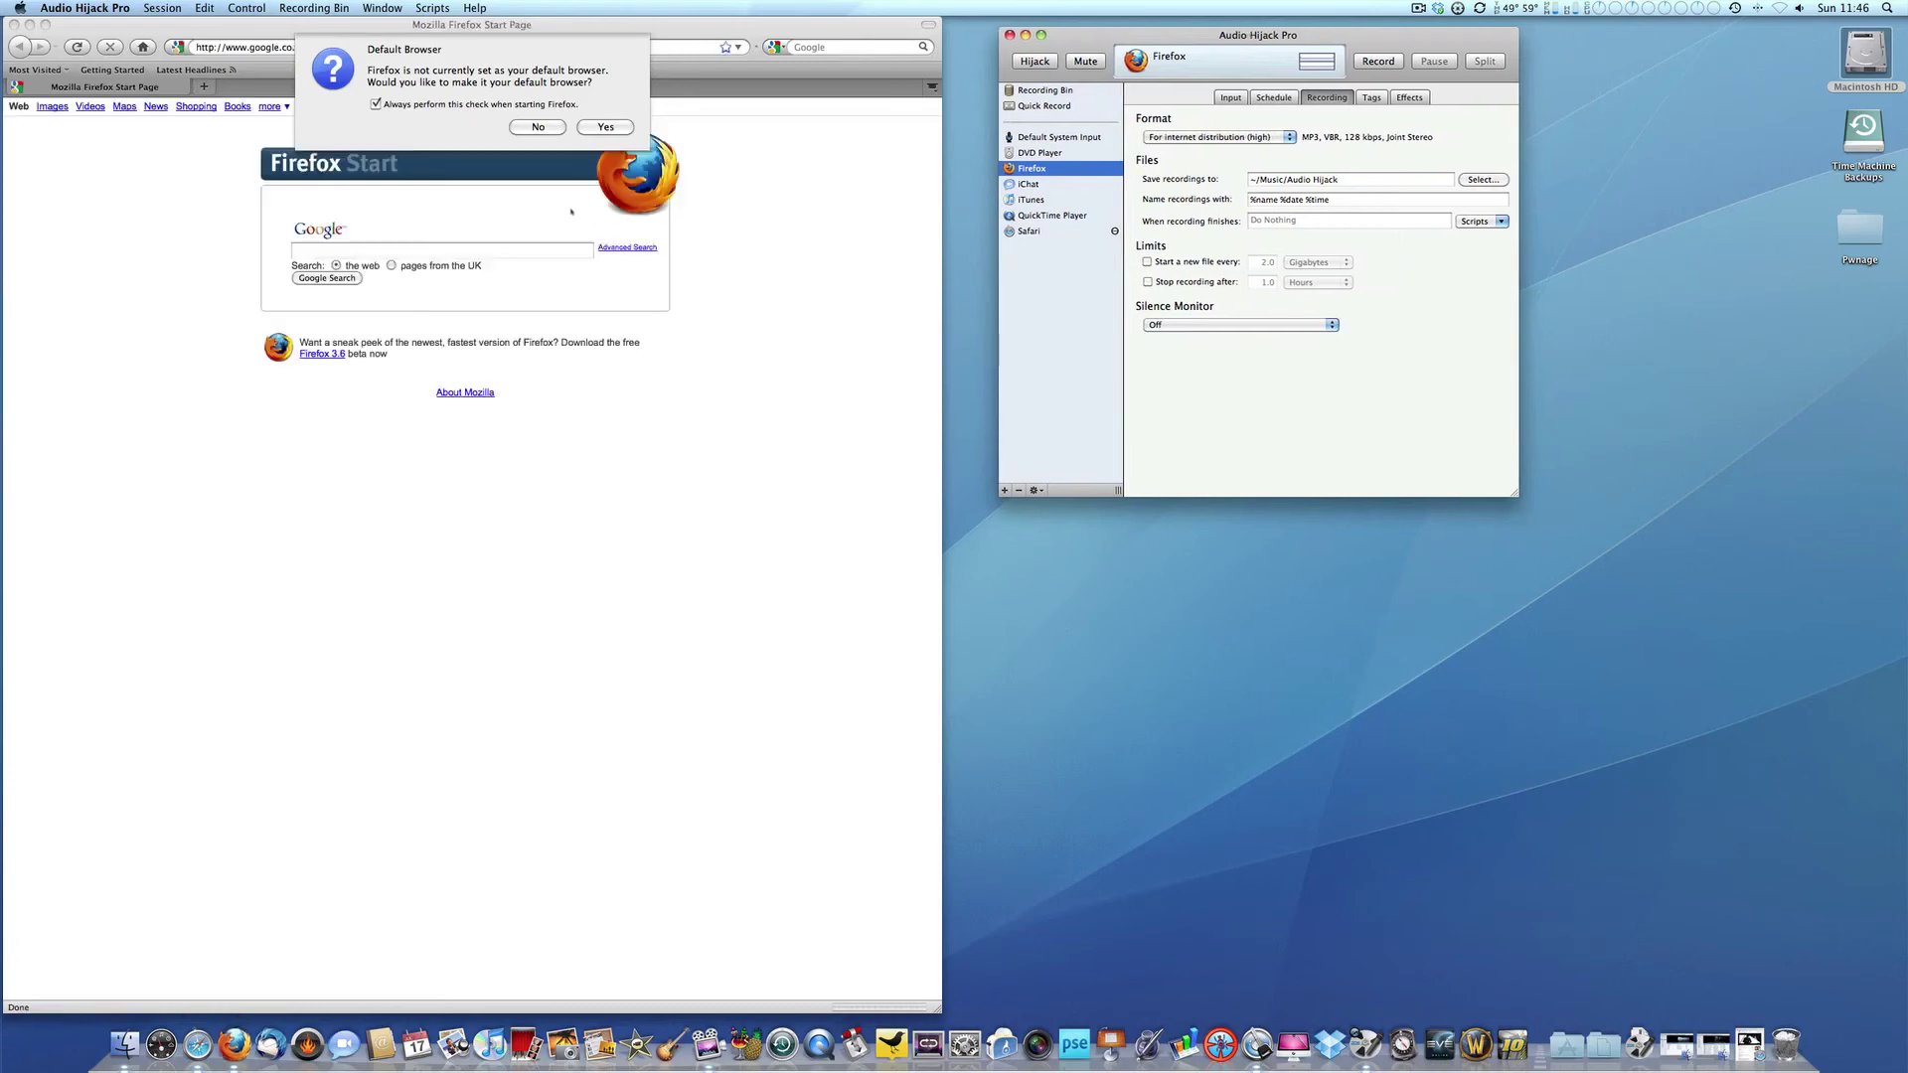
click(549, 128)
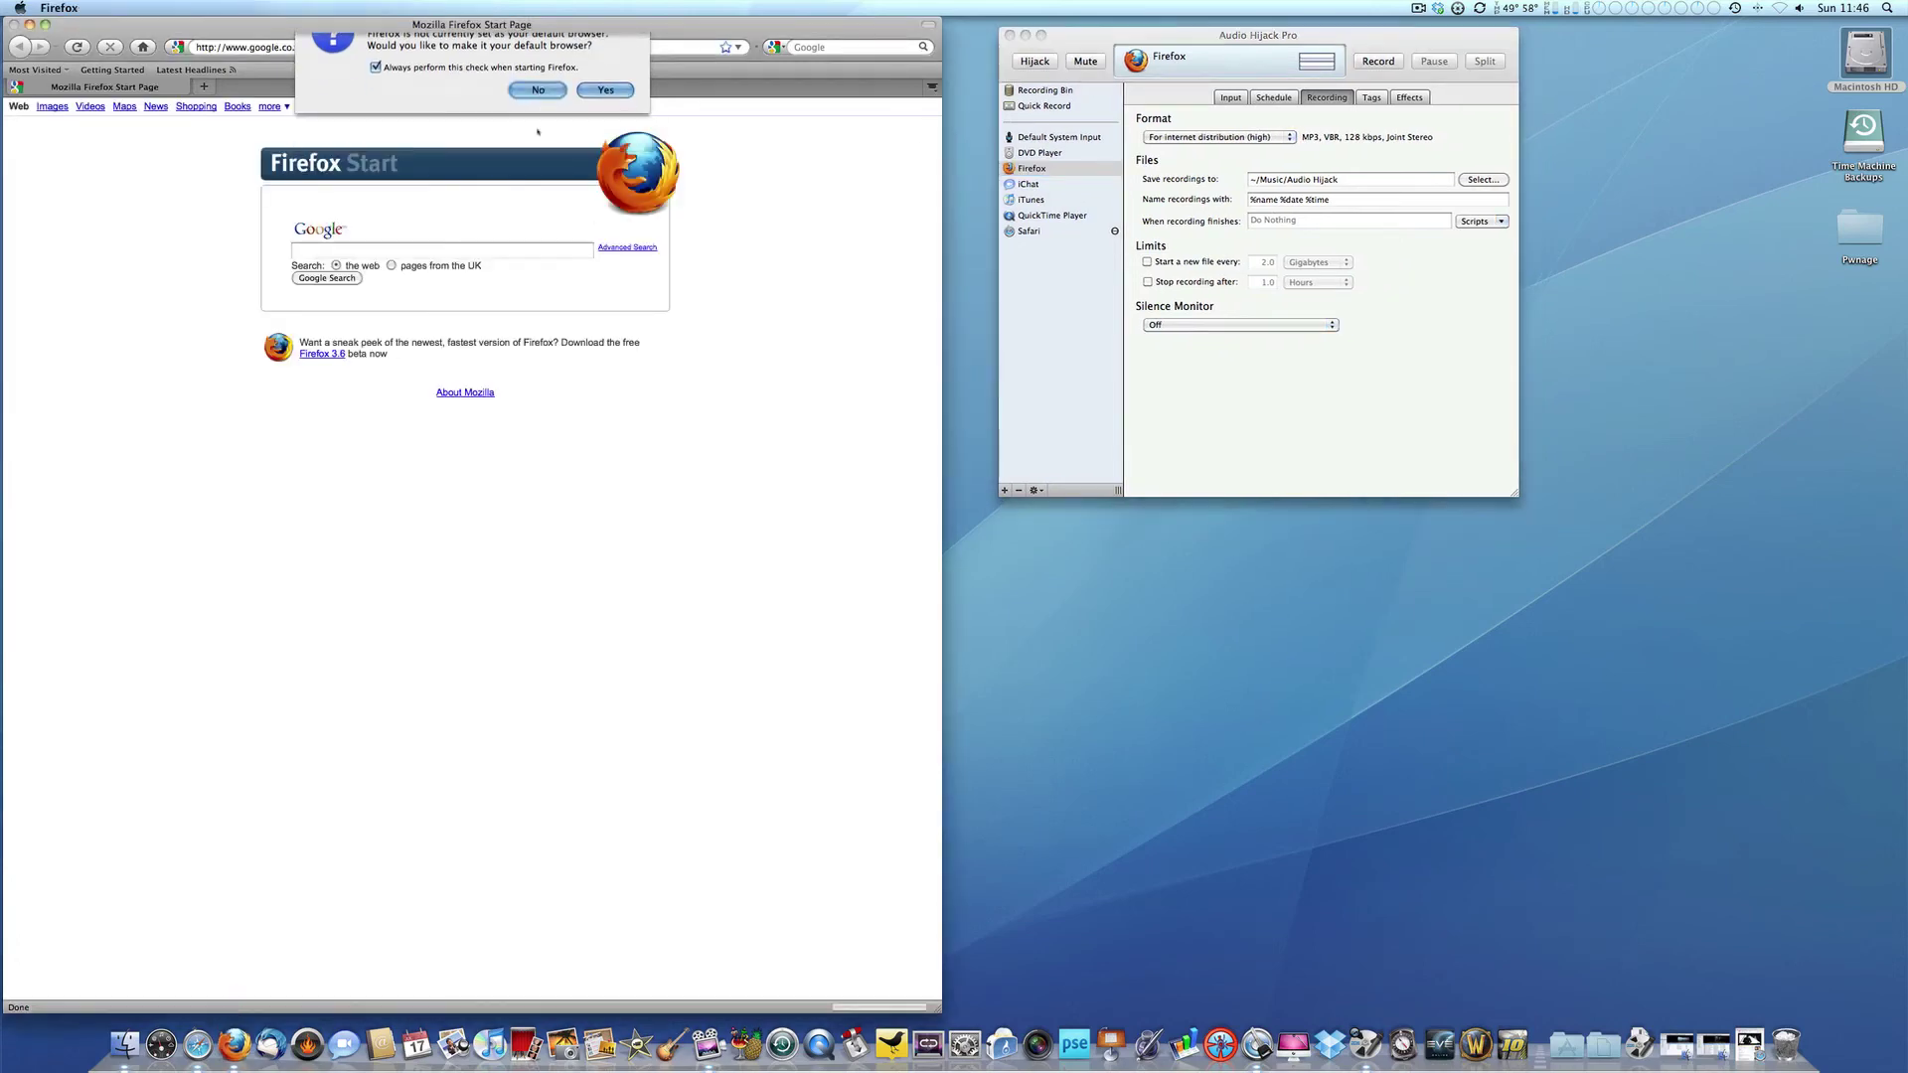
click(424, 252)
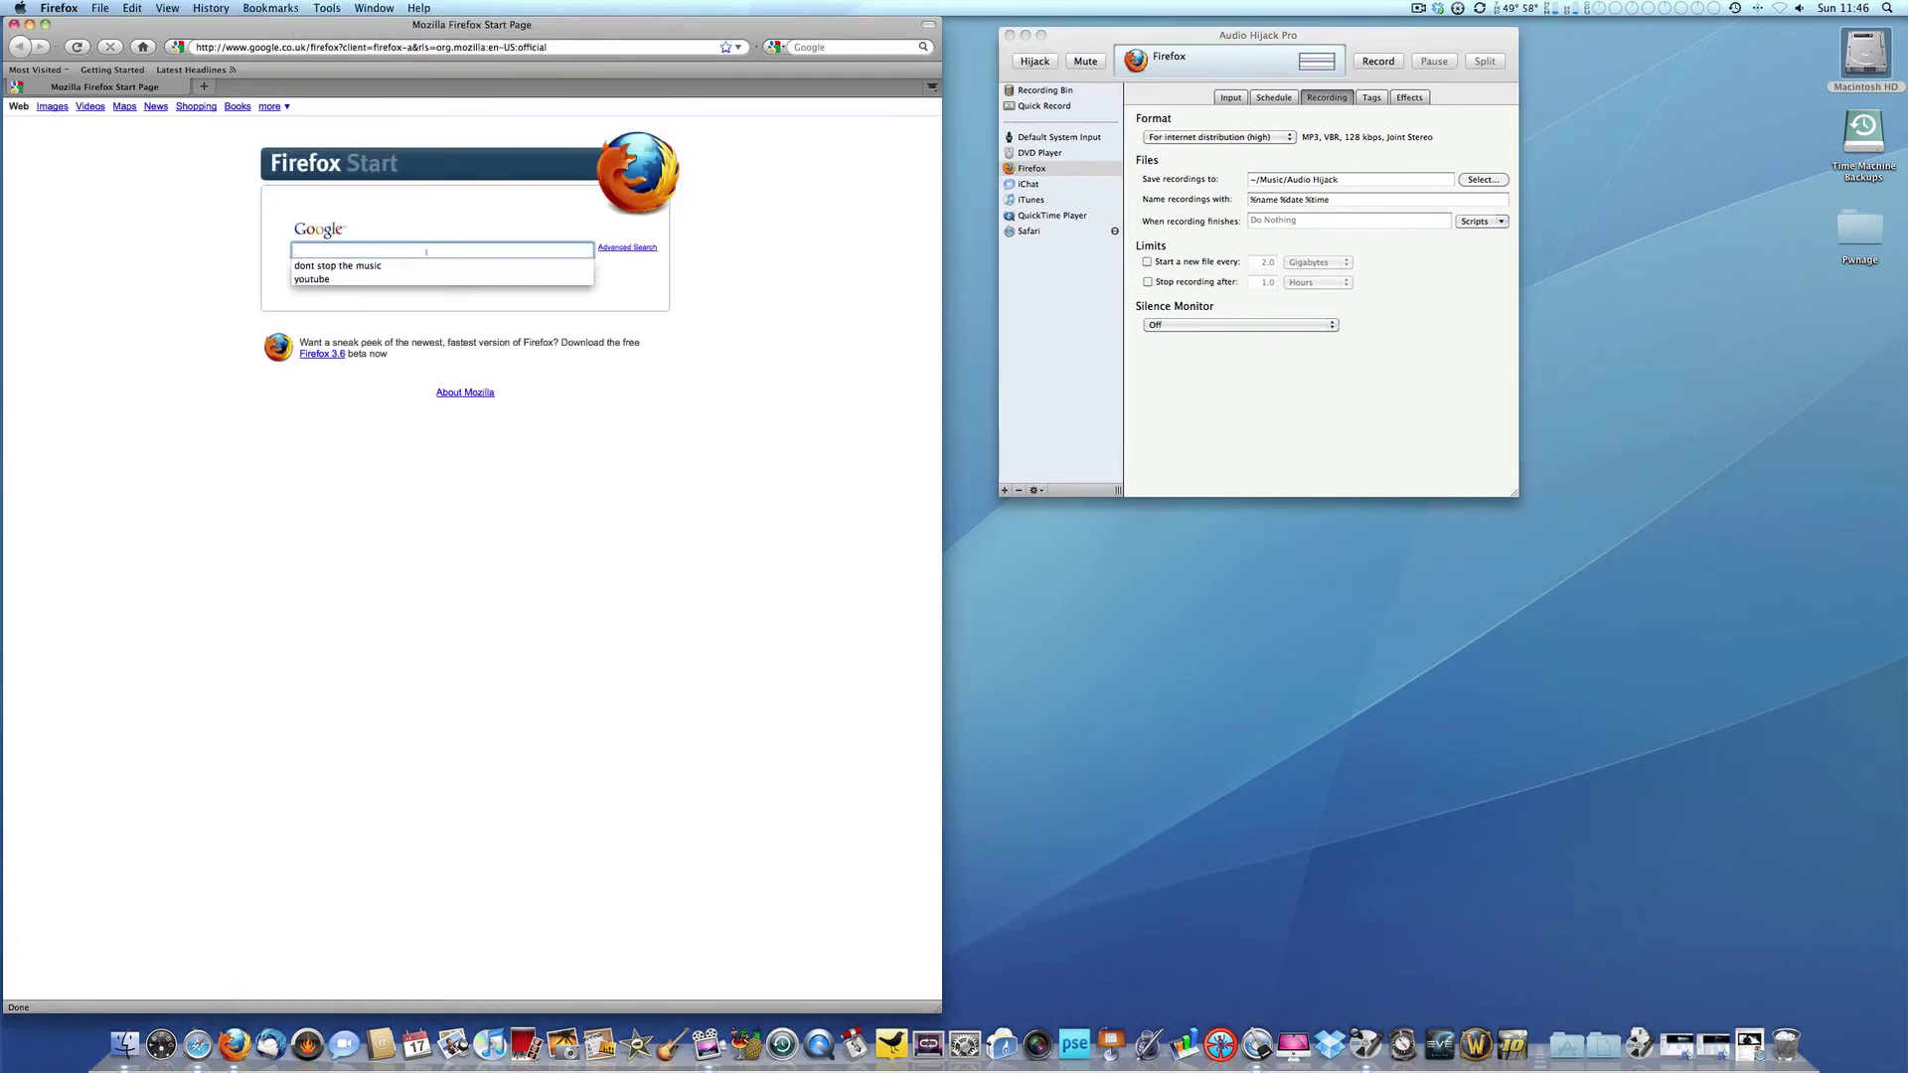
click(375, 265)
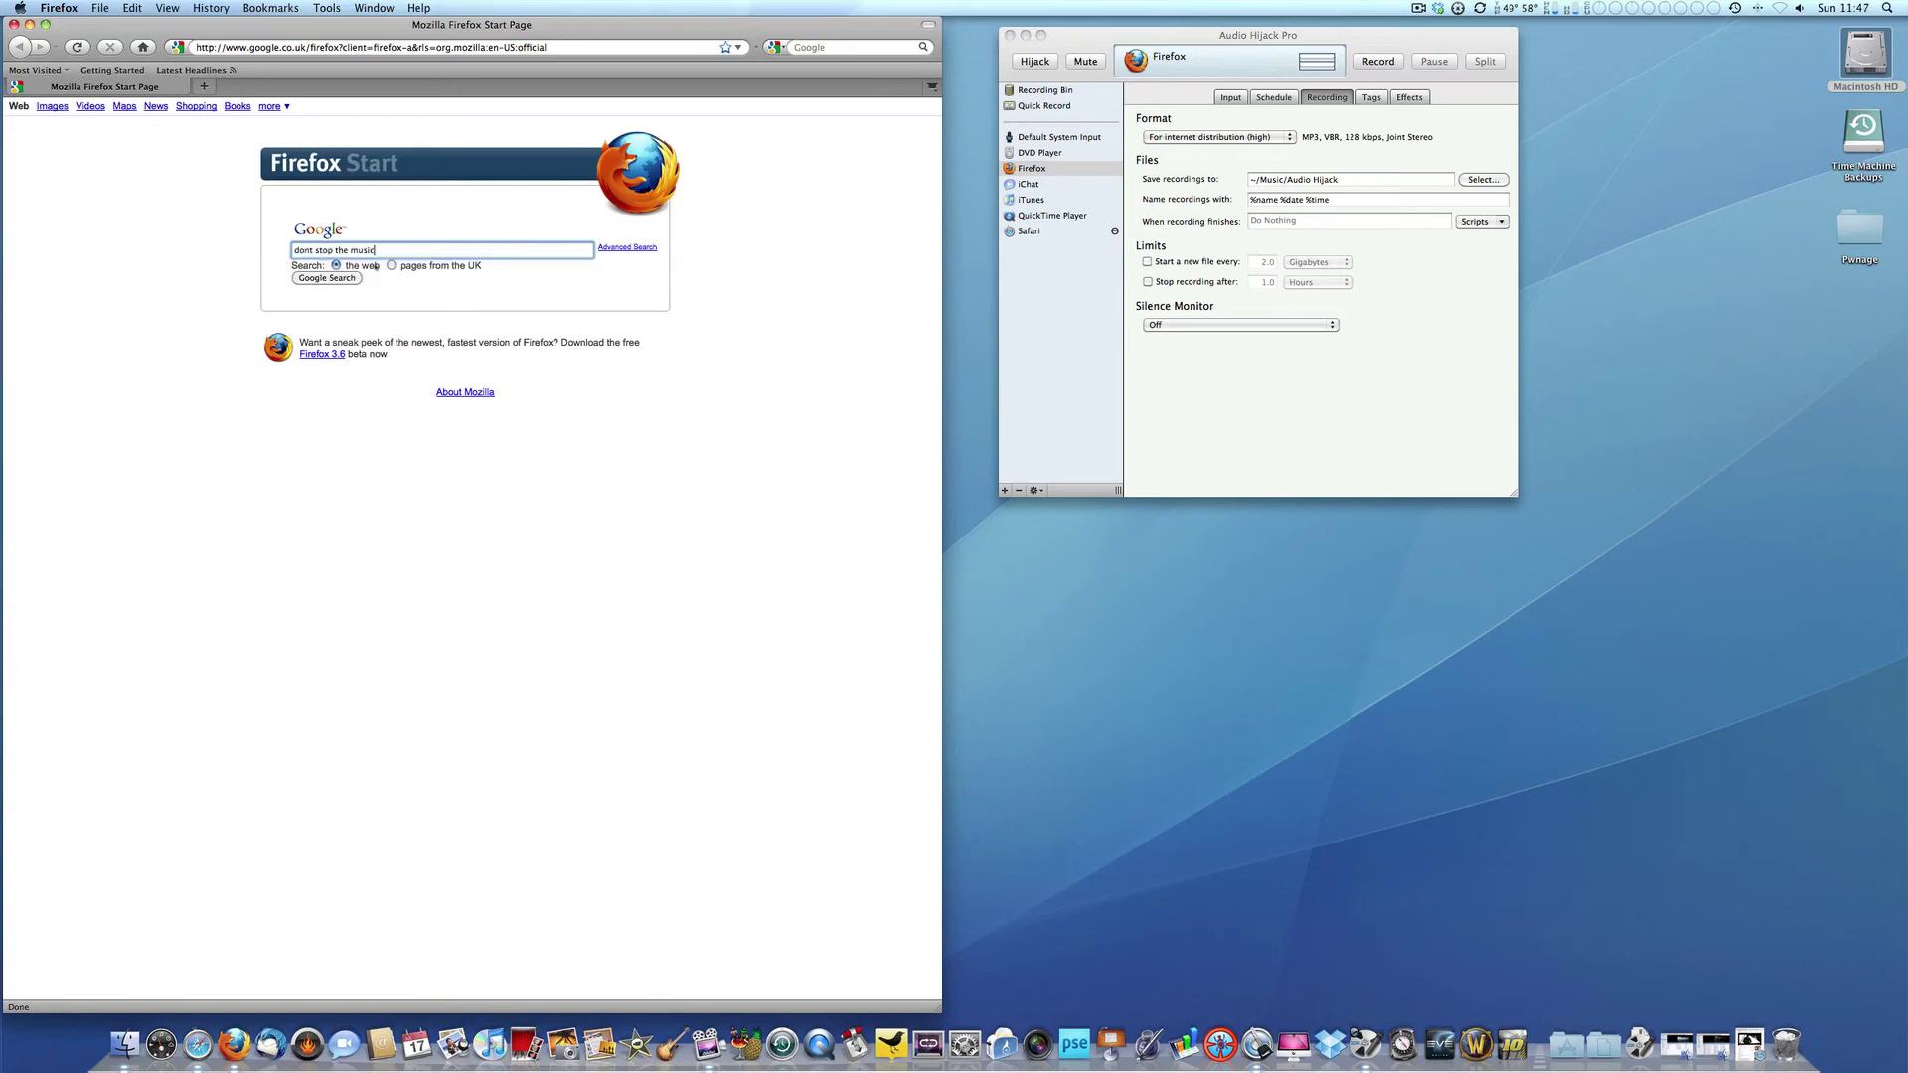
click(341, 278)
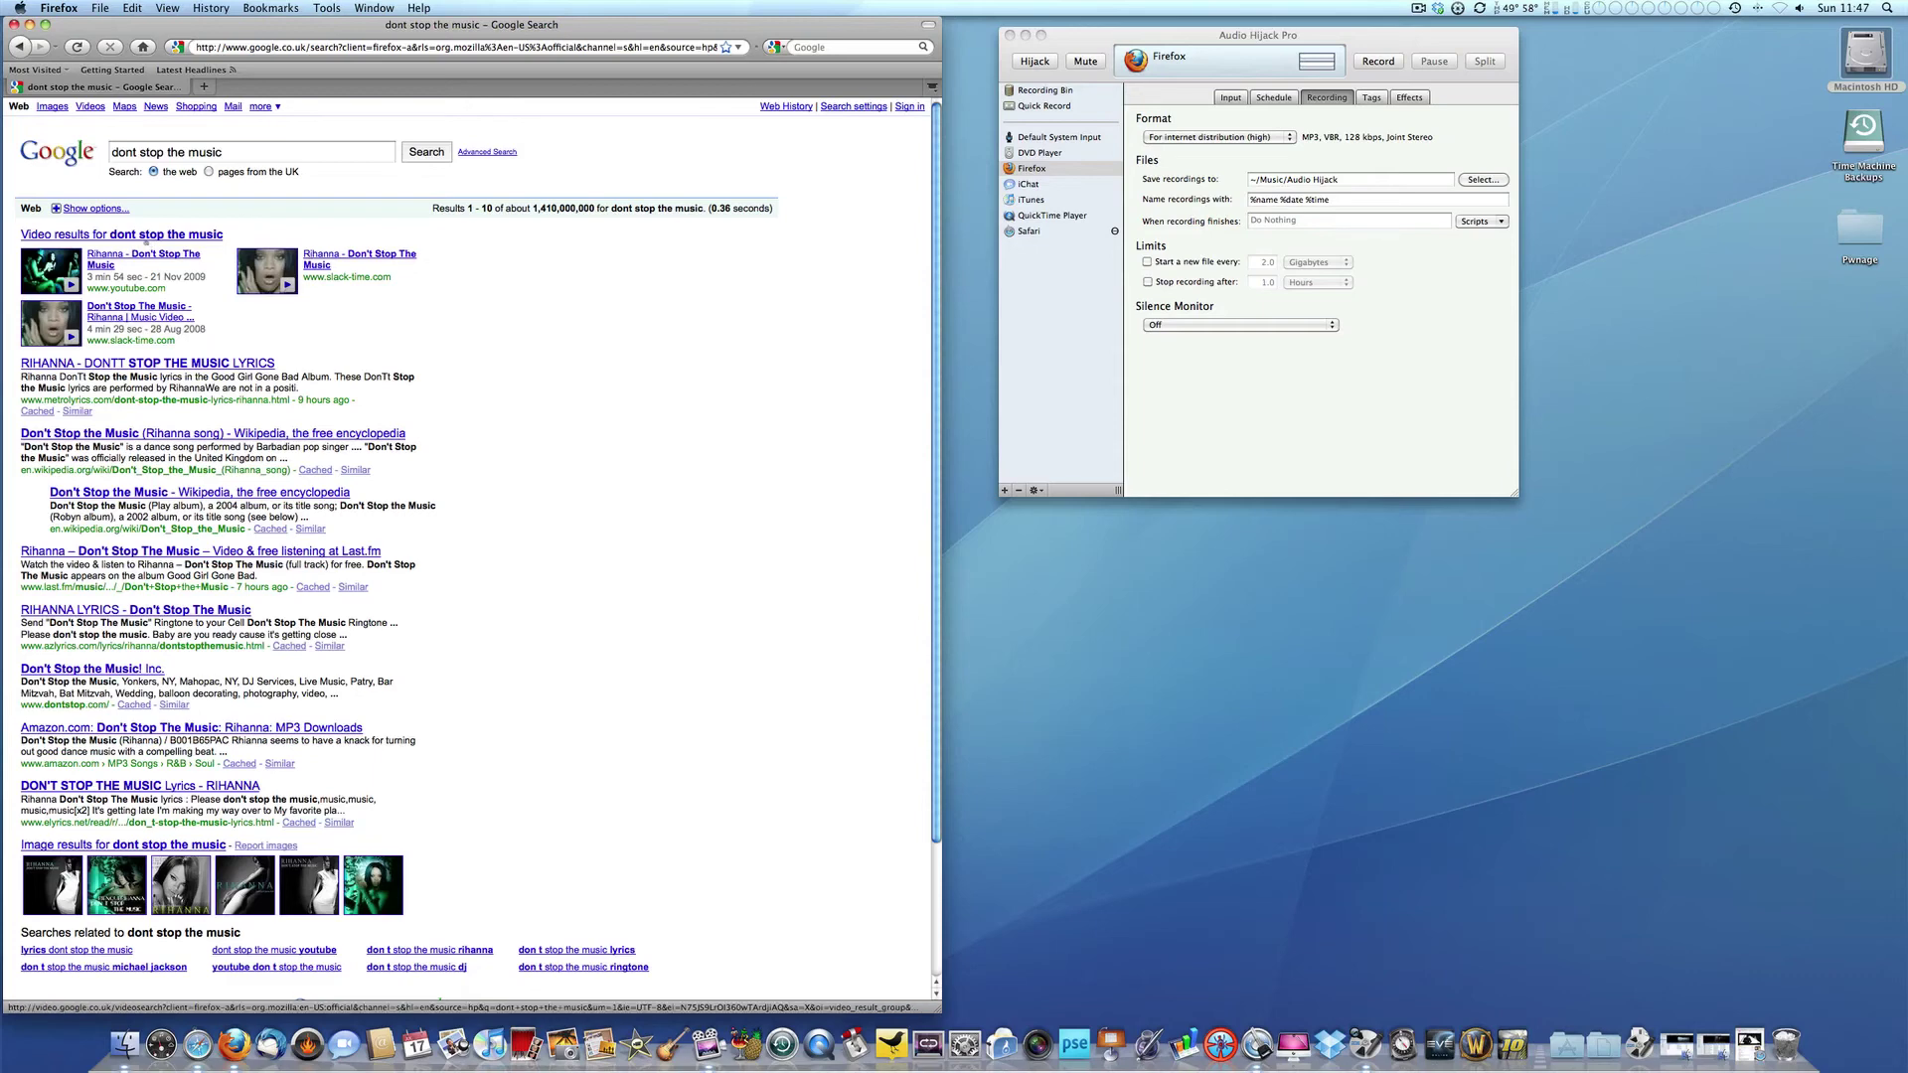
Start recording Firefox, let it quit and relaunch, then rerun the 'dont stop the music' search
click(1380, 63)
click(1380, 62)
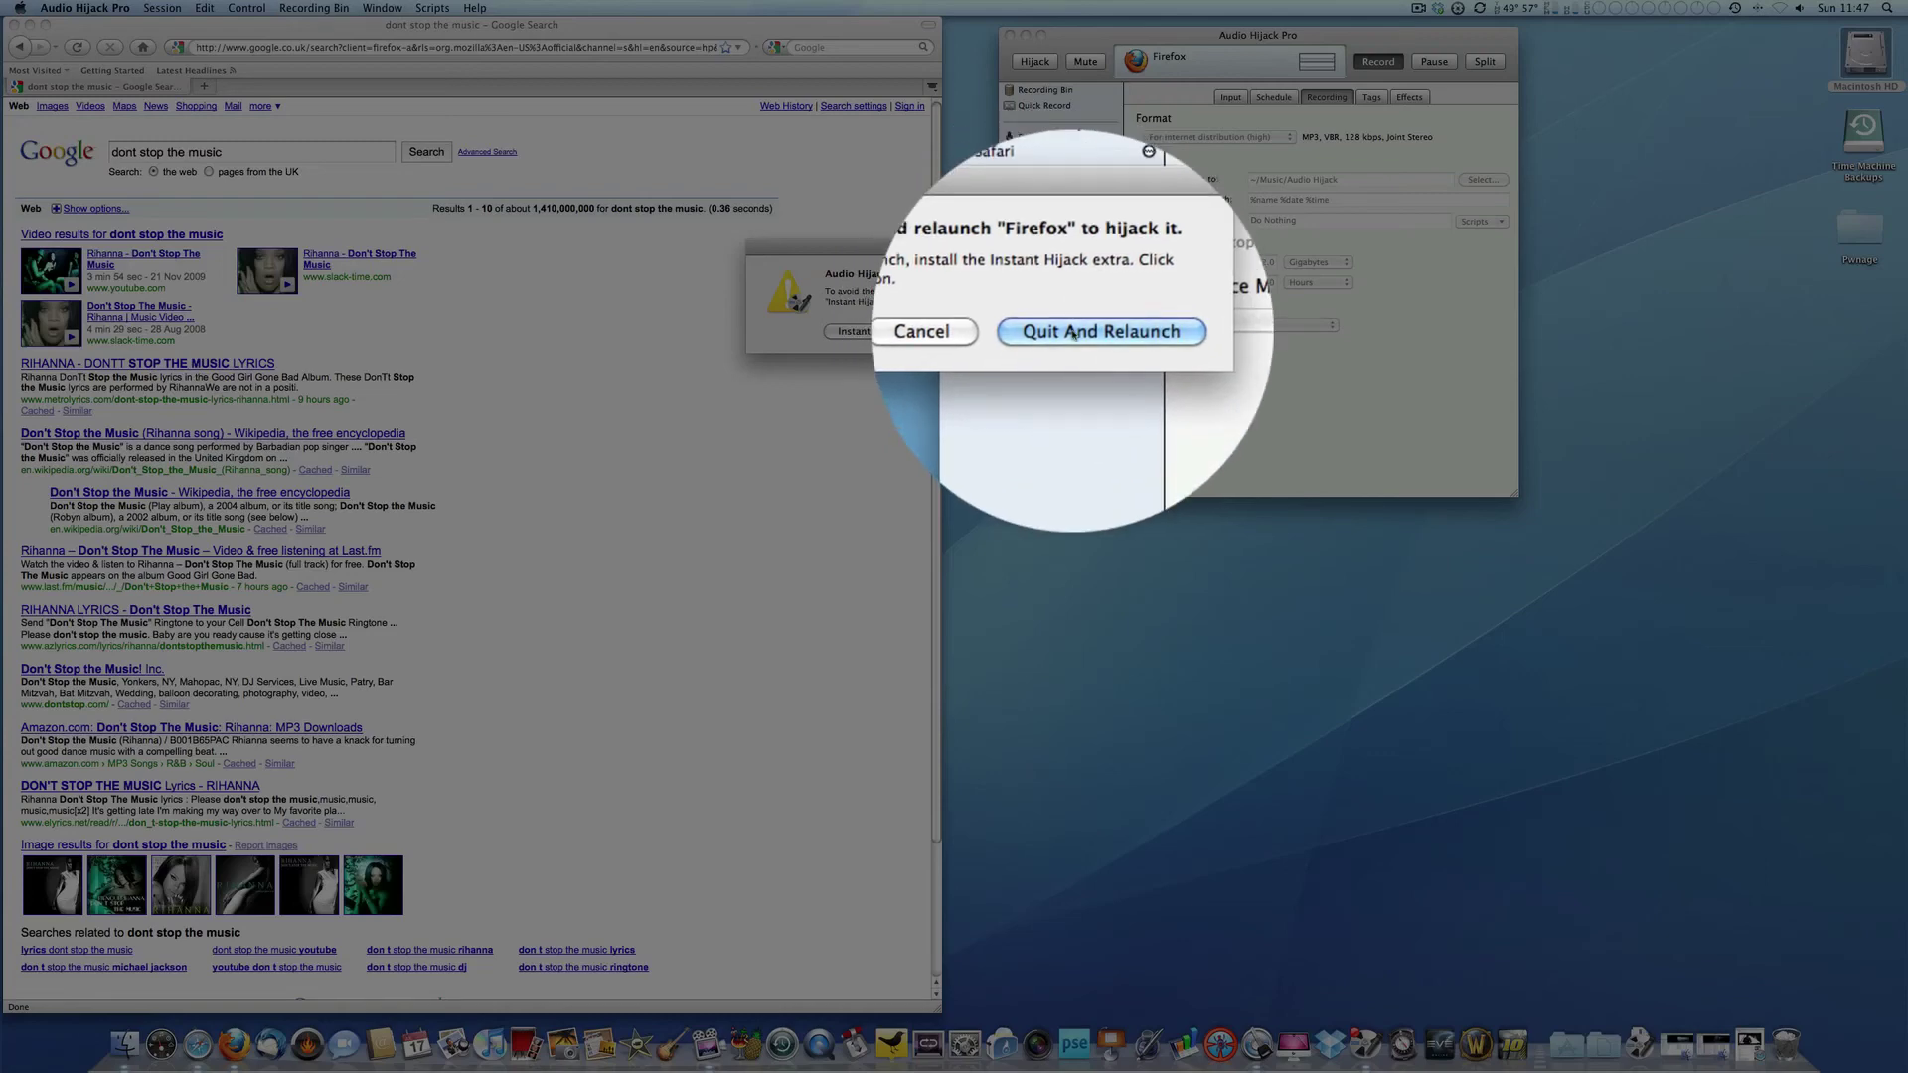
click(1073, 334)
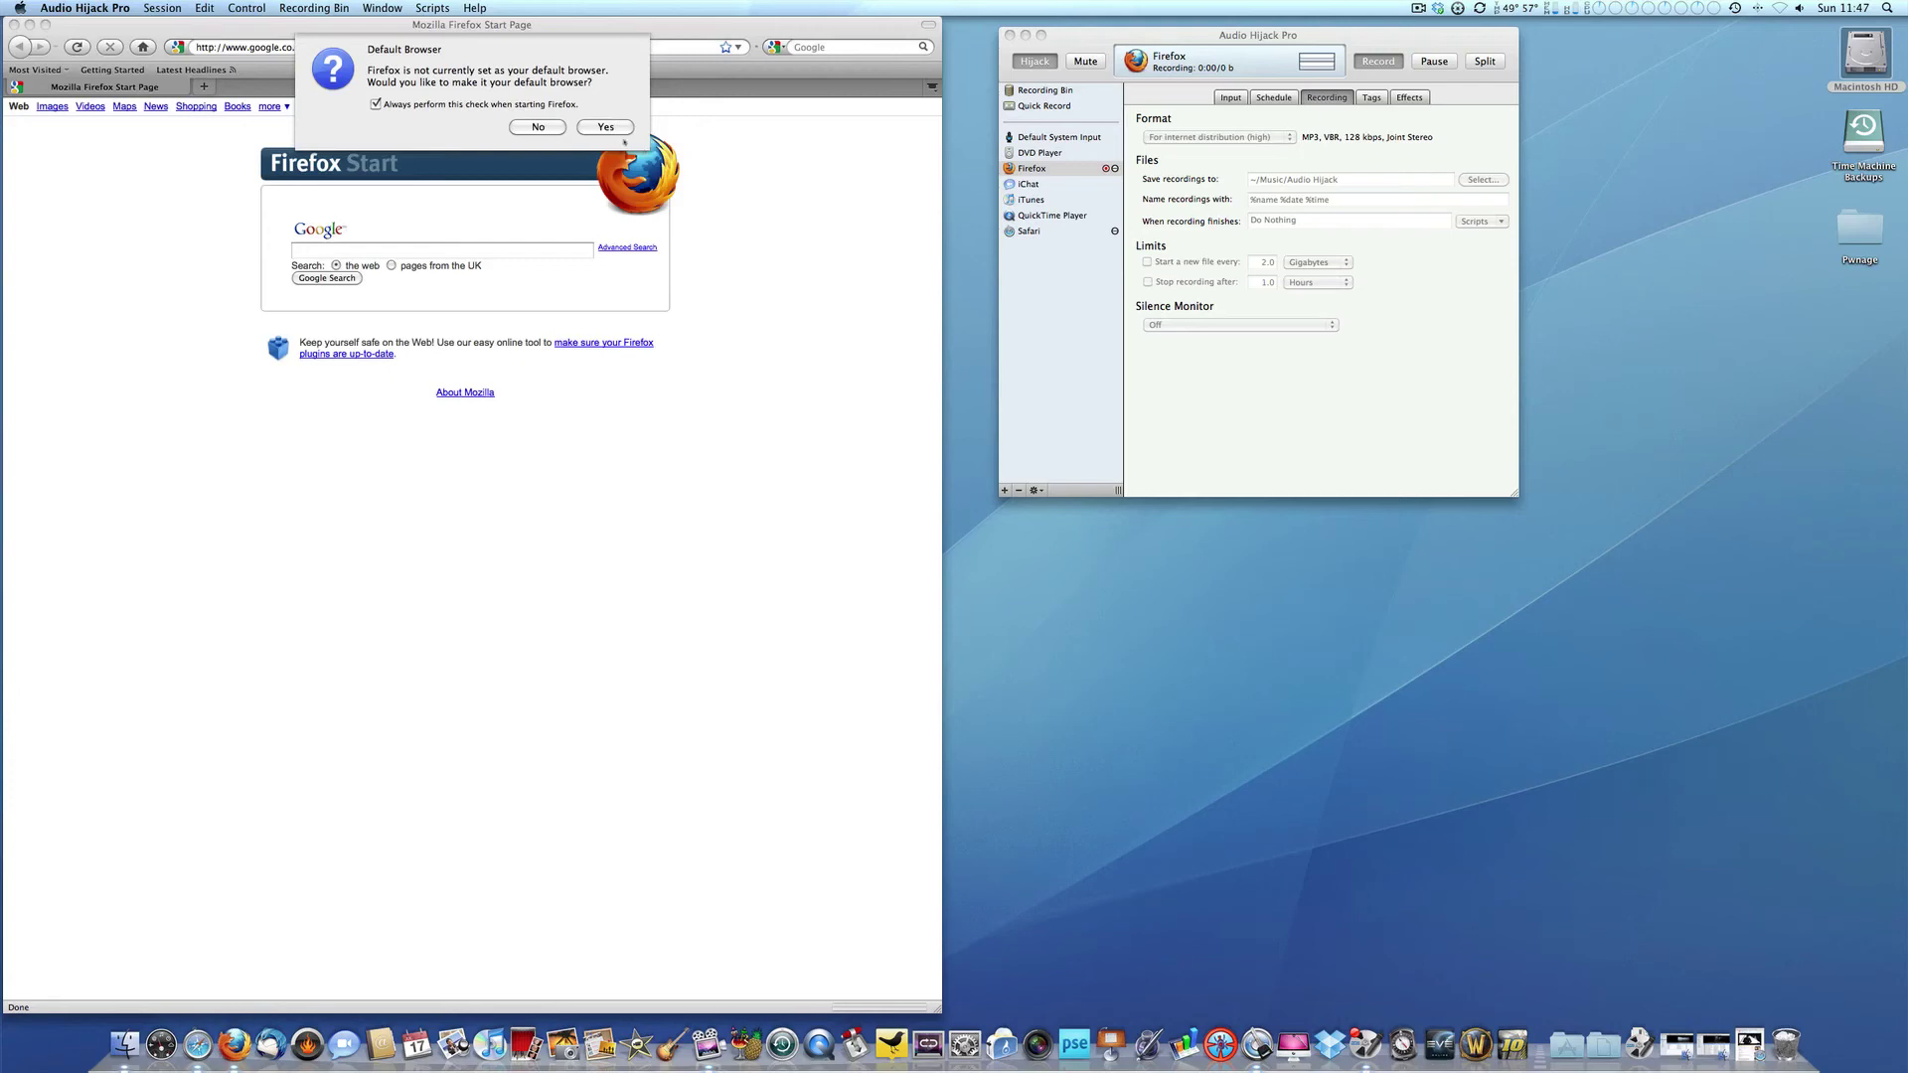
click(537, 127)
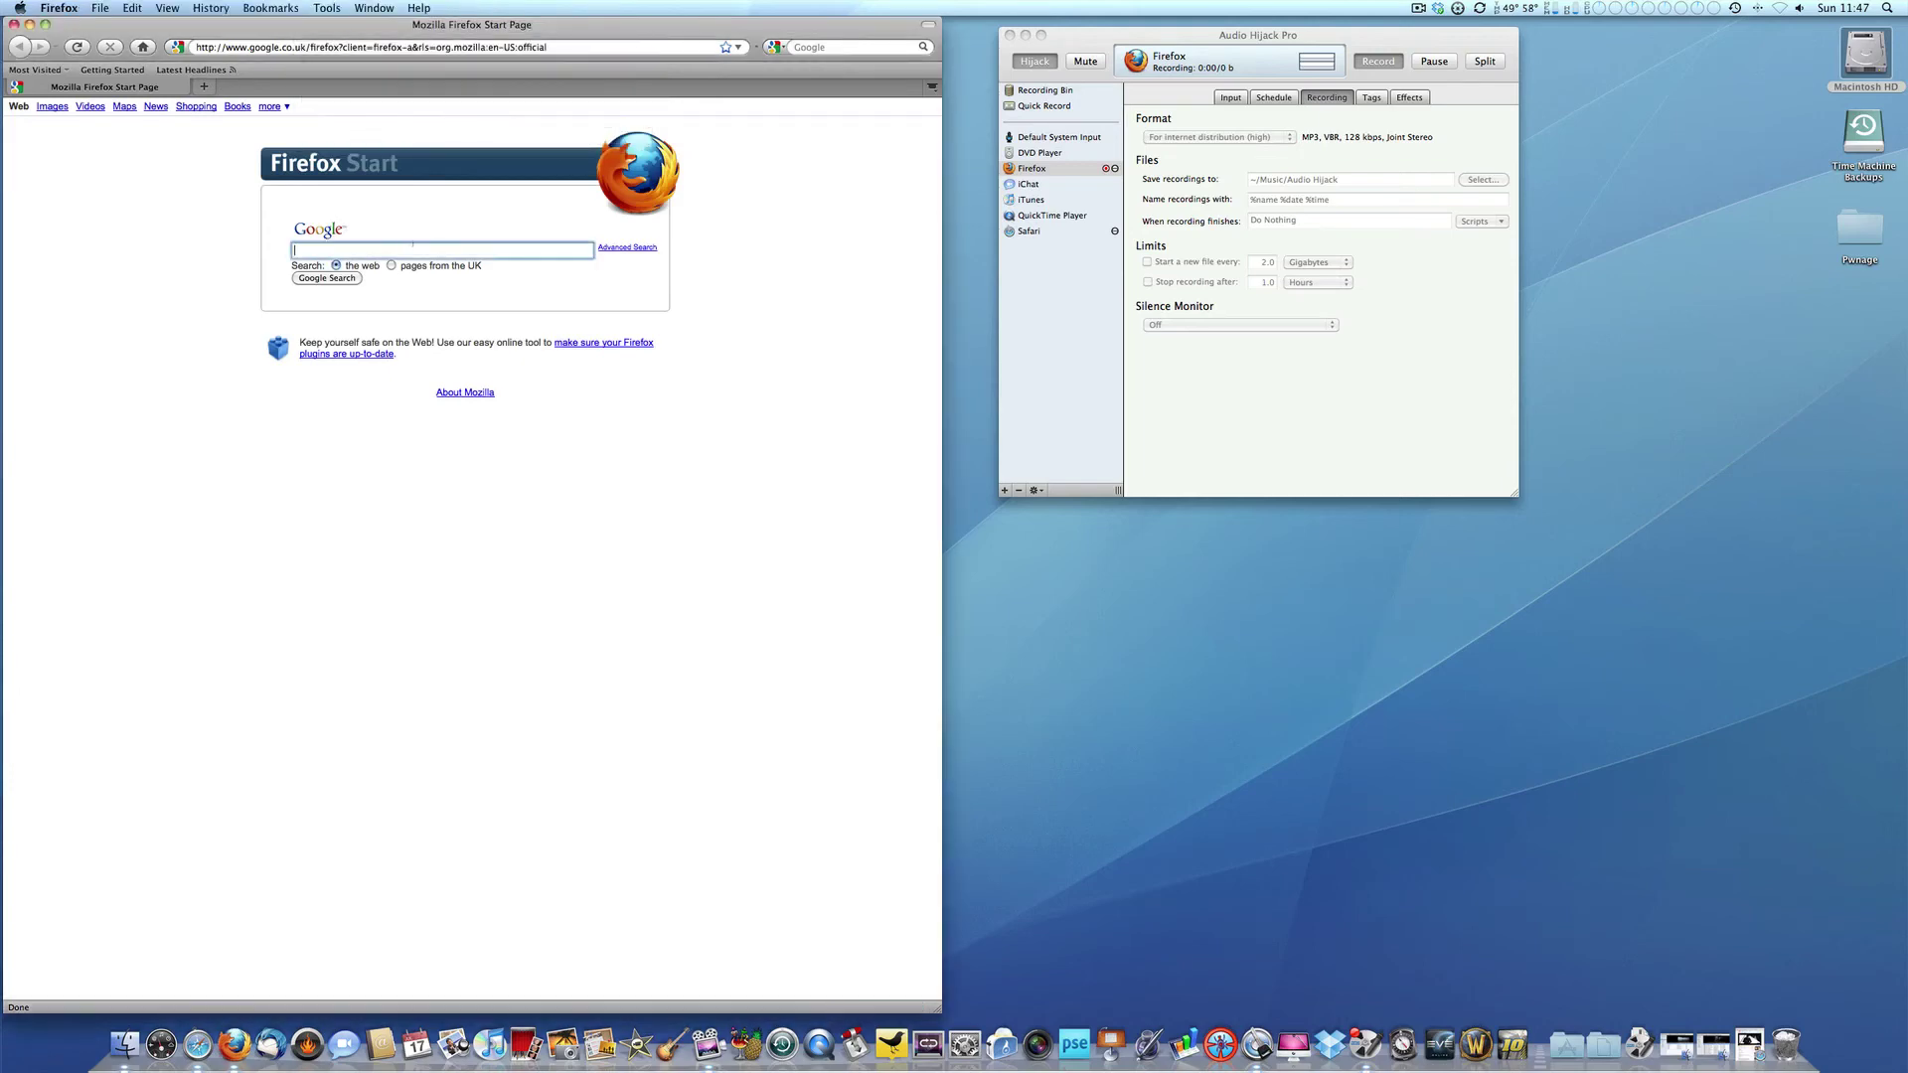
click(400, 248)
click(356, 266)
click(355, 277)
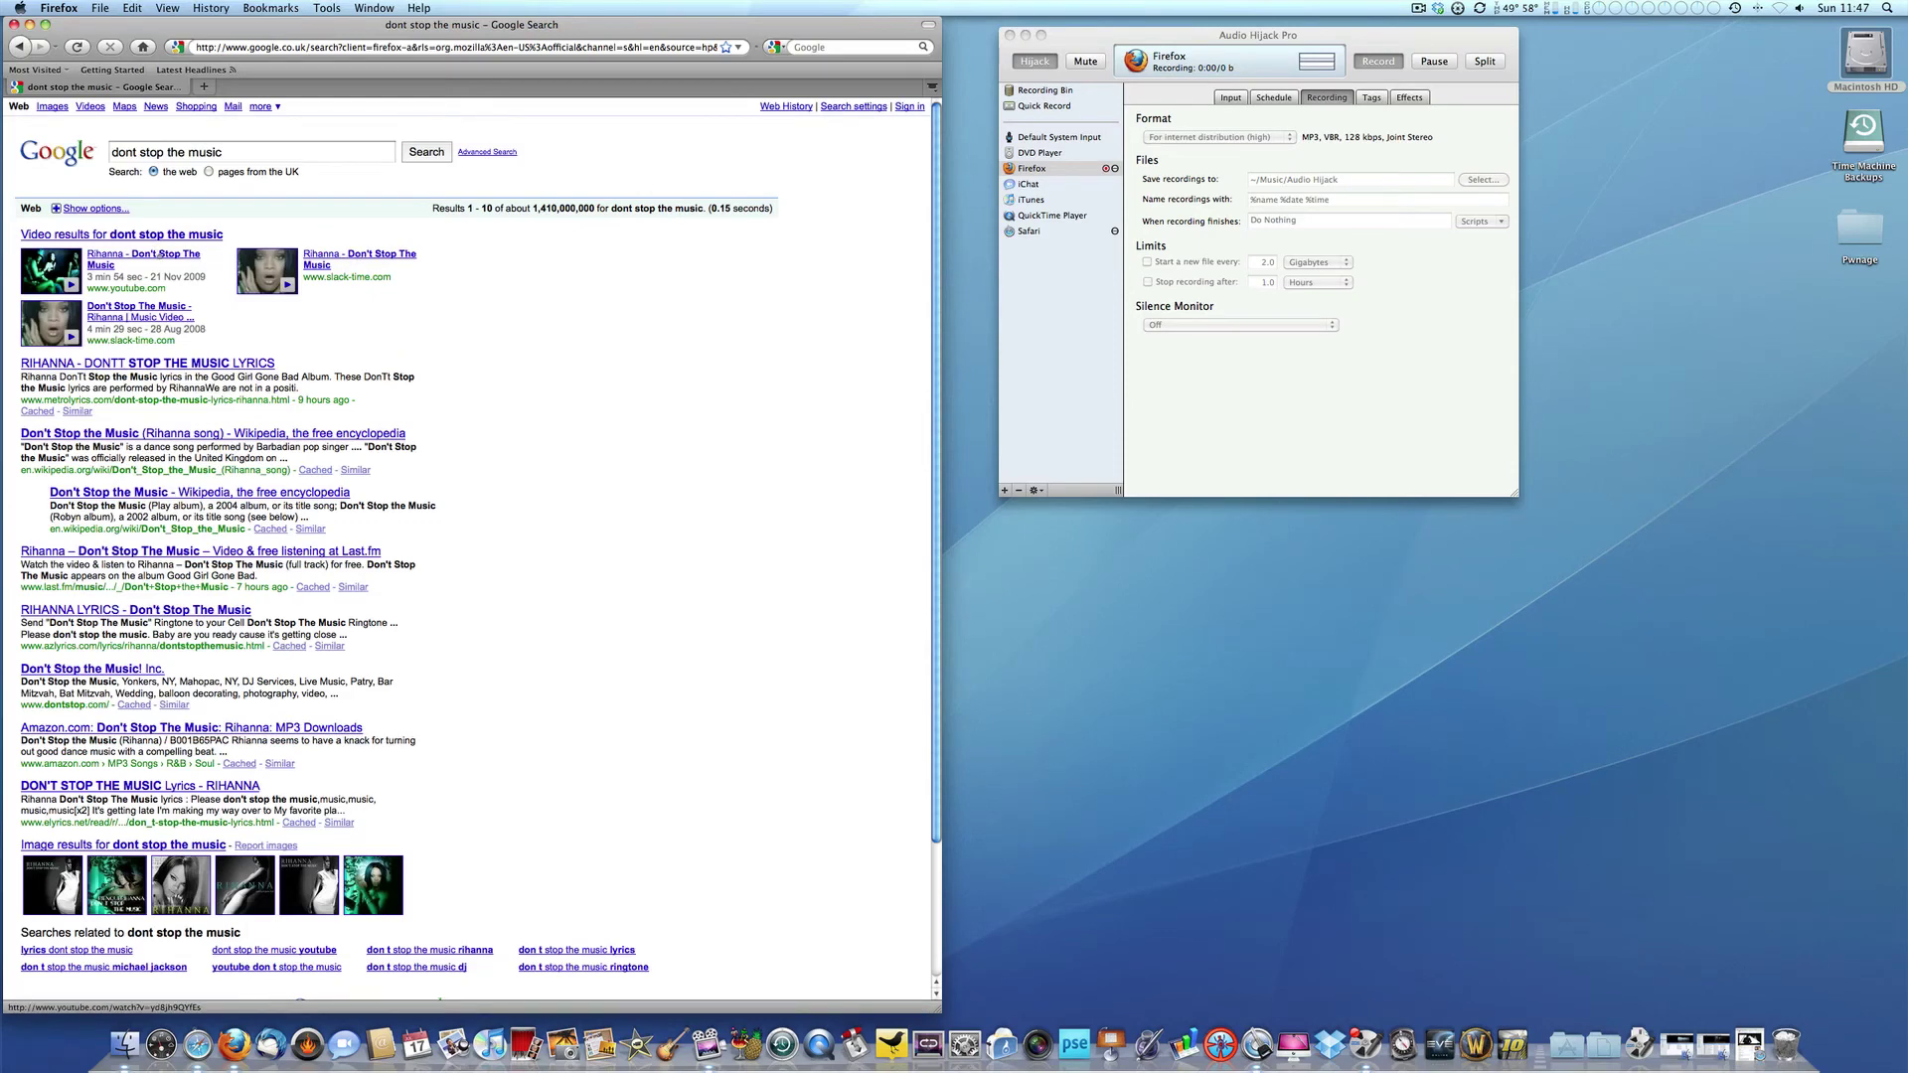
Open the first result, Rihanna's 'Don't Stop The Music' on YouTube, then switch back to Audio Hijack Pro
click(159, 254)
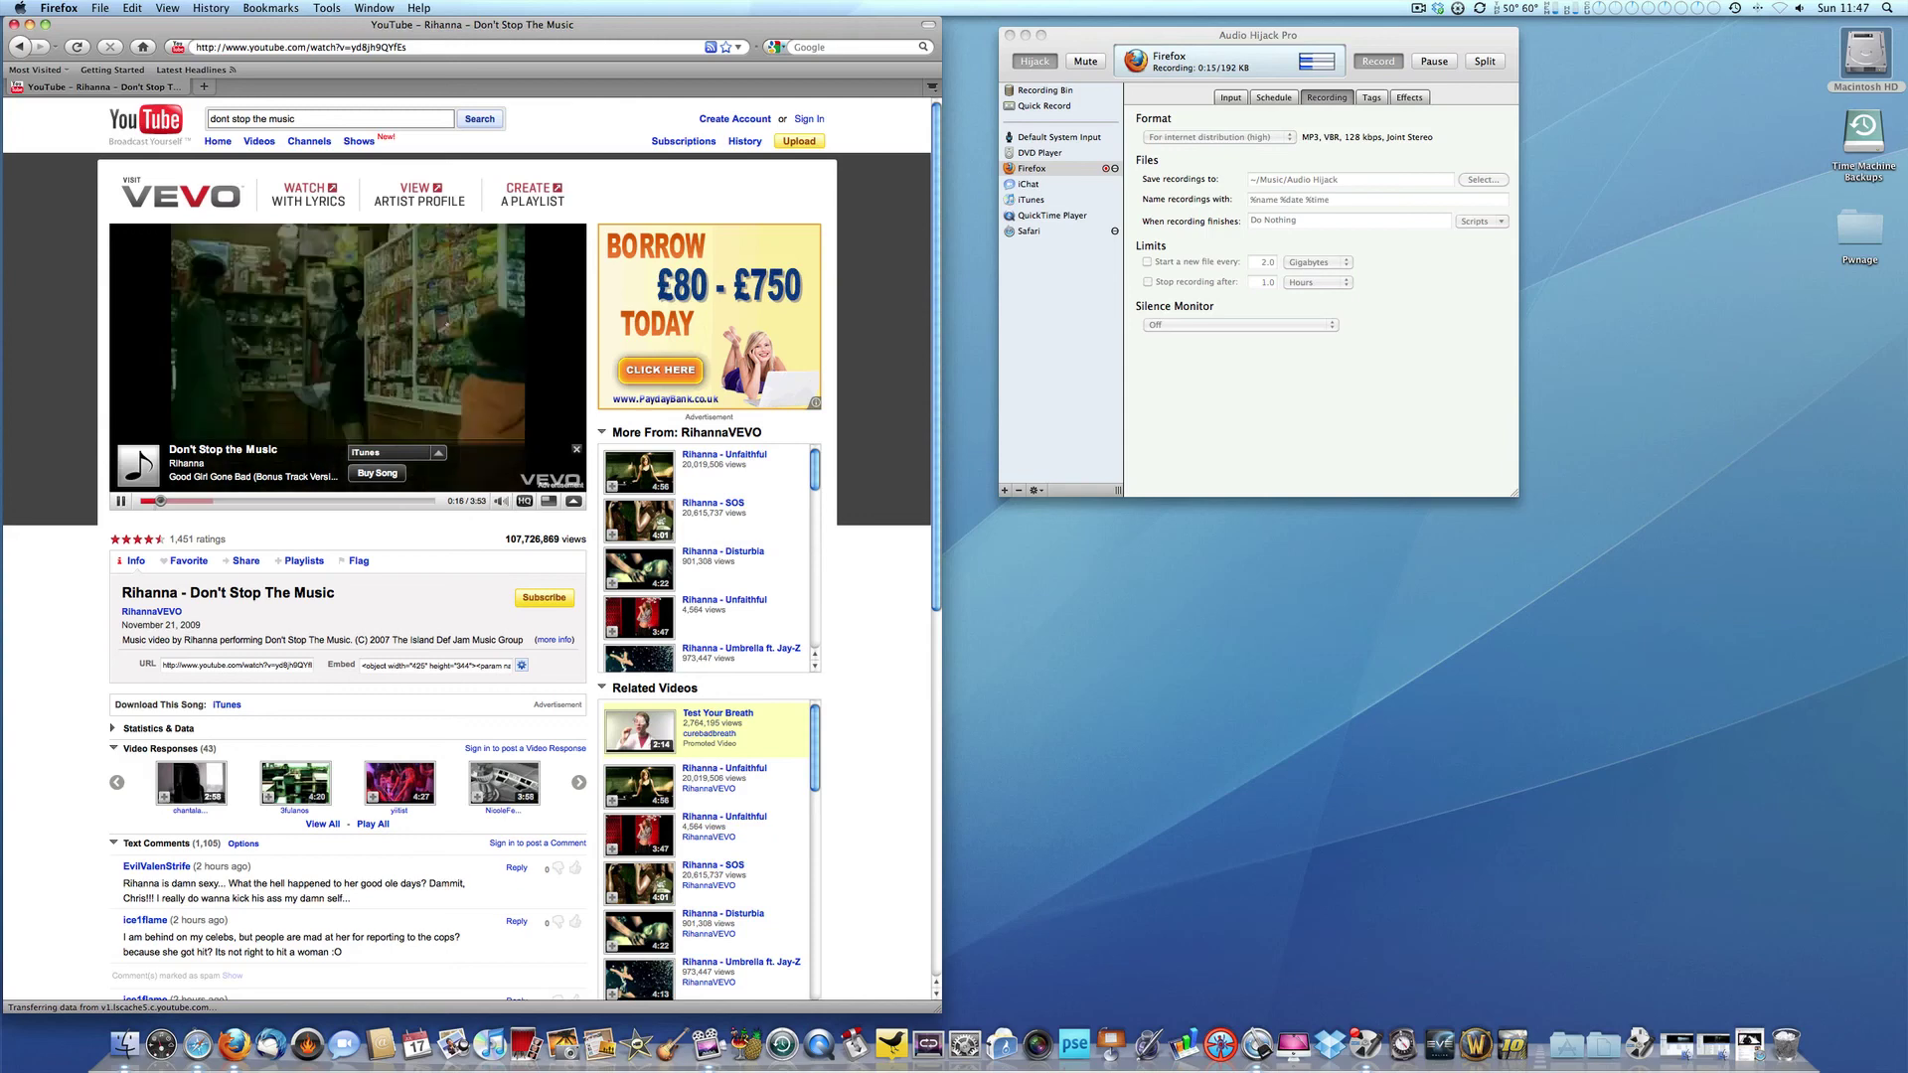
click(1374, 66)
Stop the recording, return to the YouTube video, and restore the Audio Hijack folder window from the Dock
click(1384, 63)
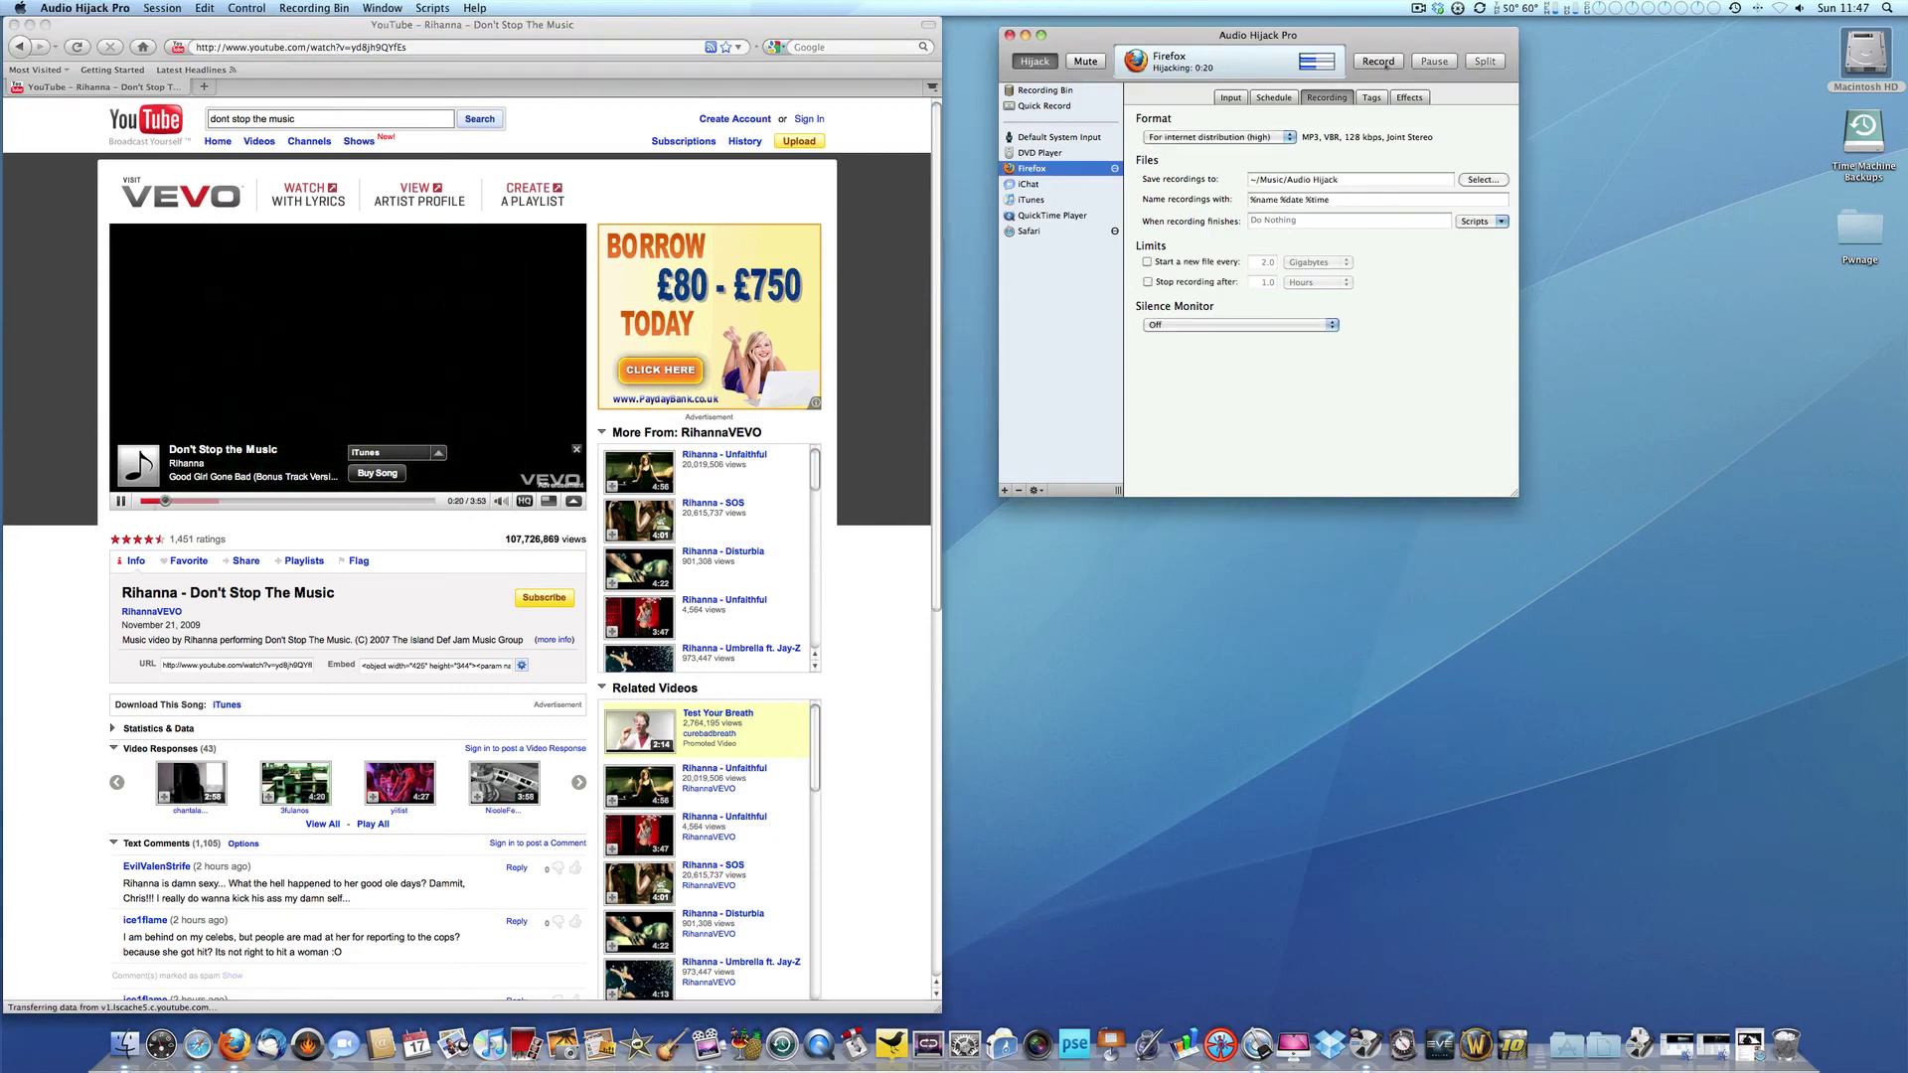
click(120, 501)
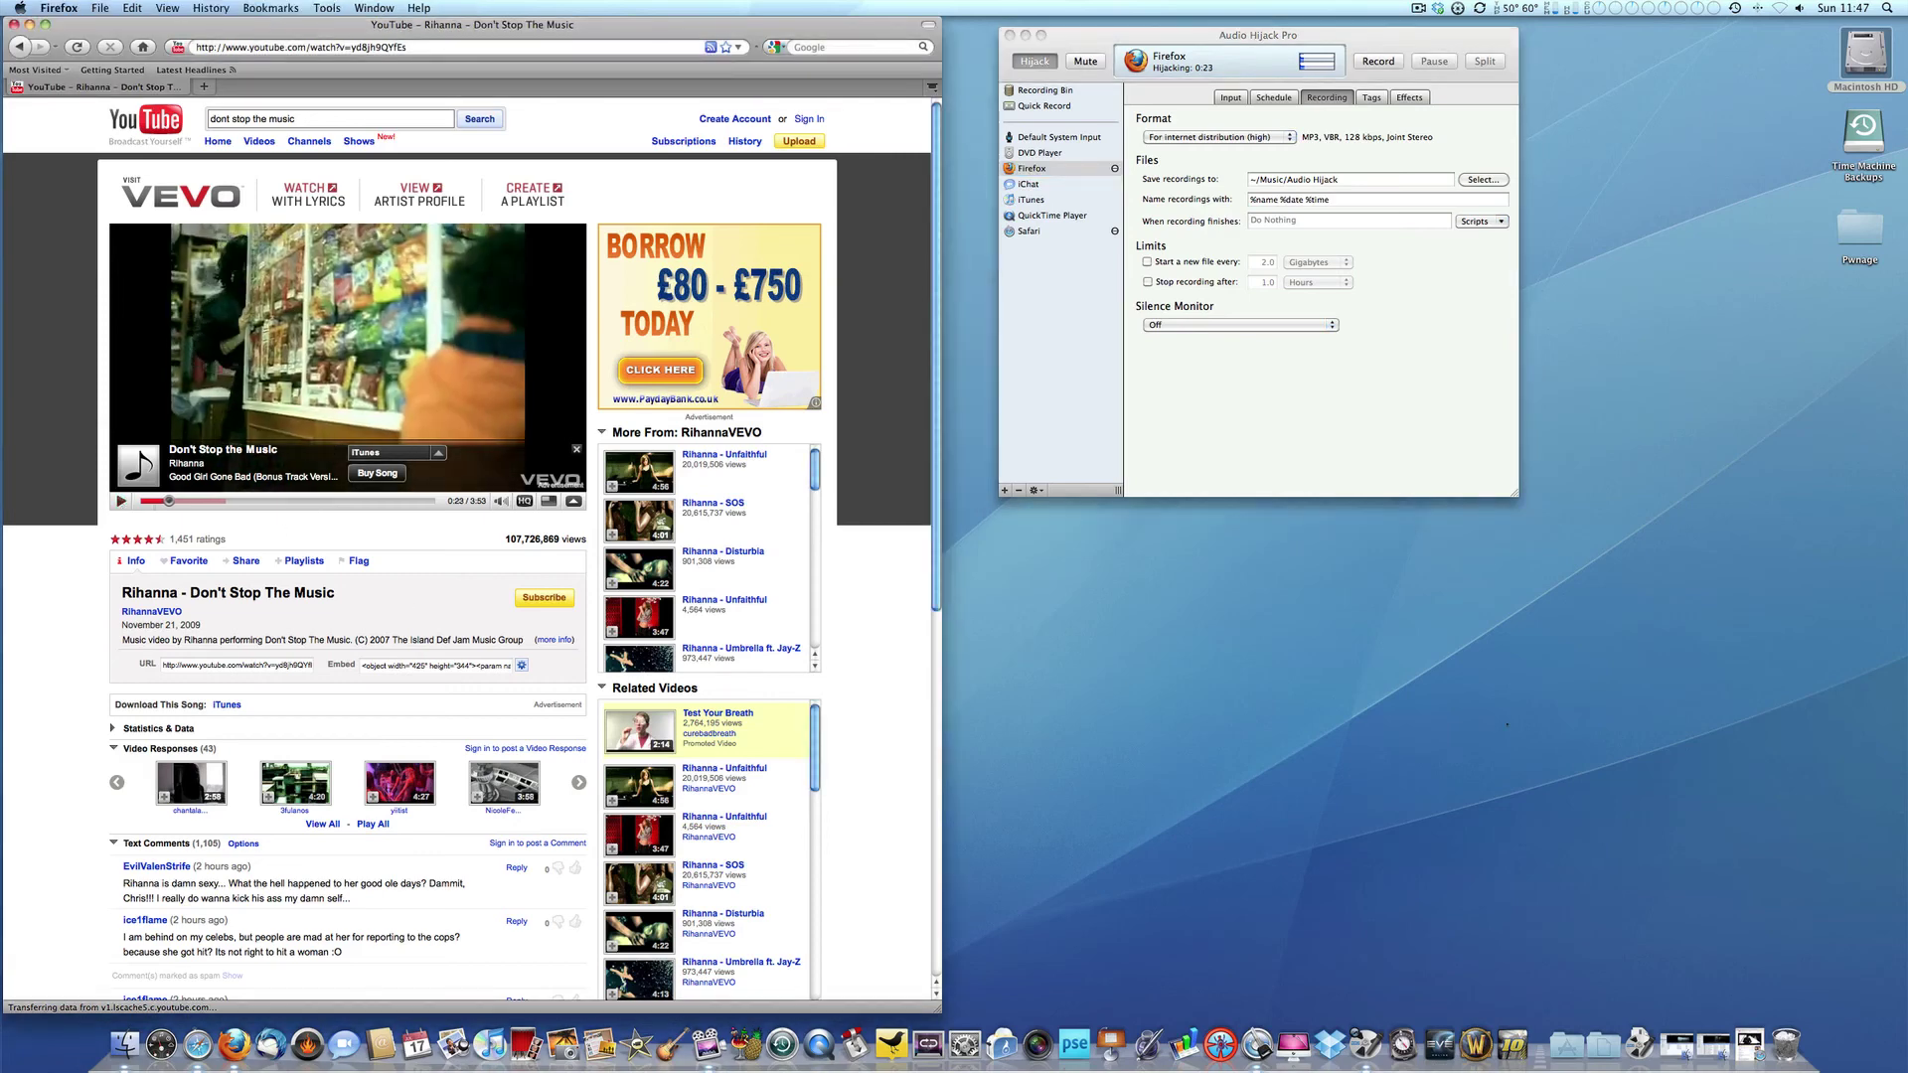
click(1739, 1041)
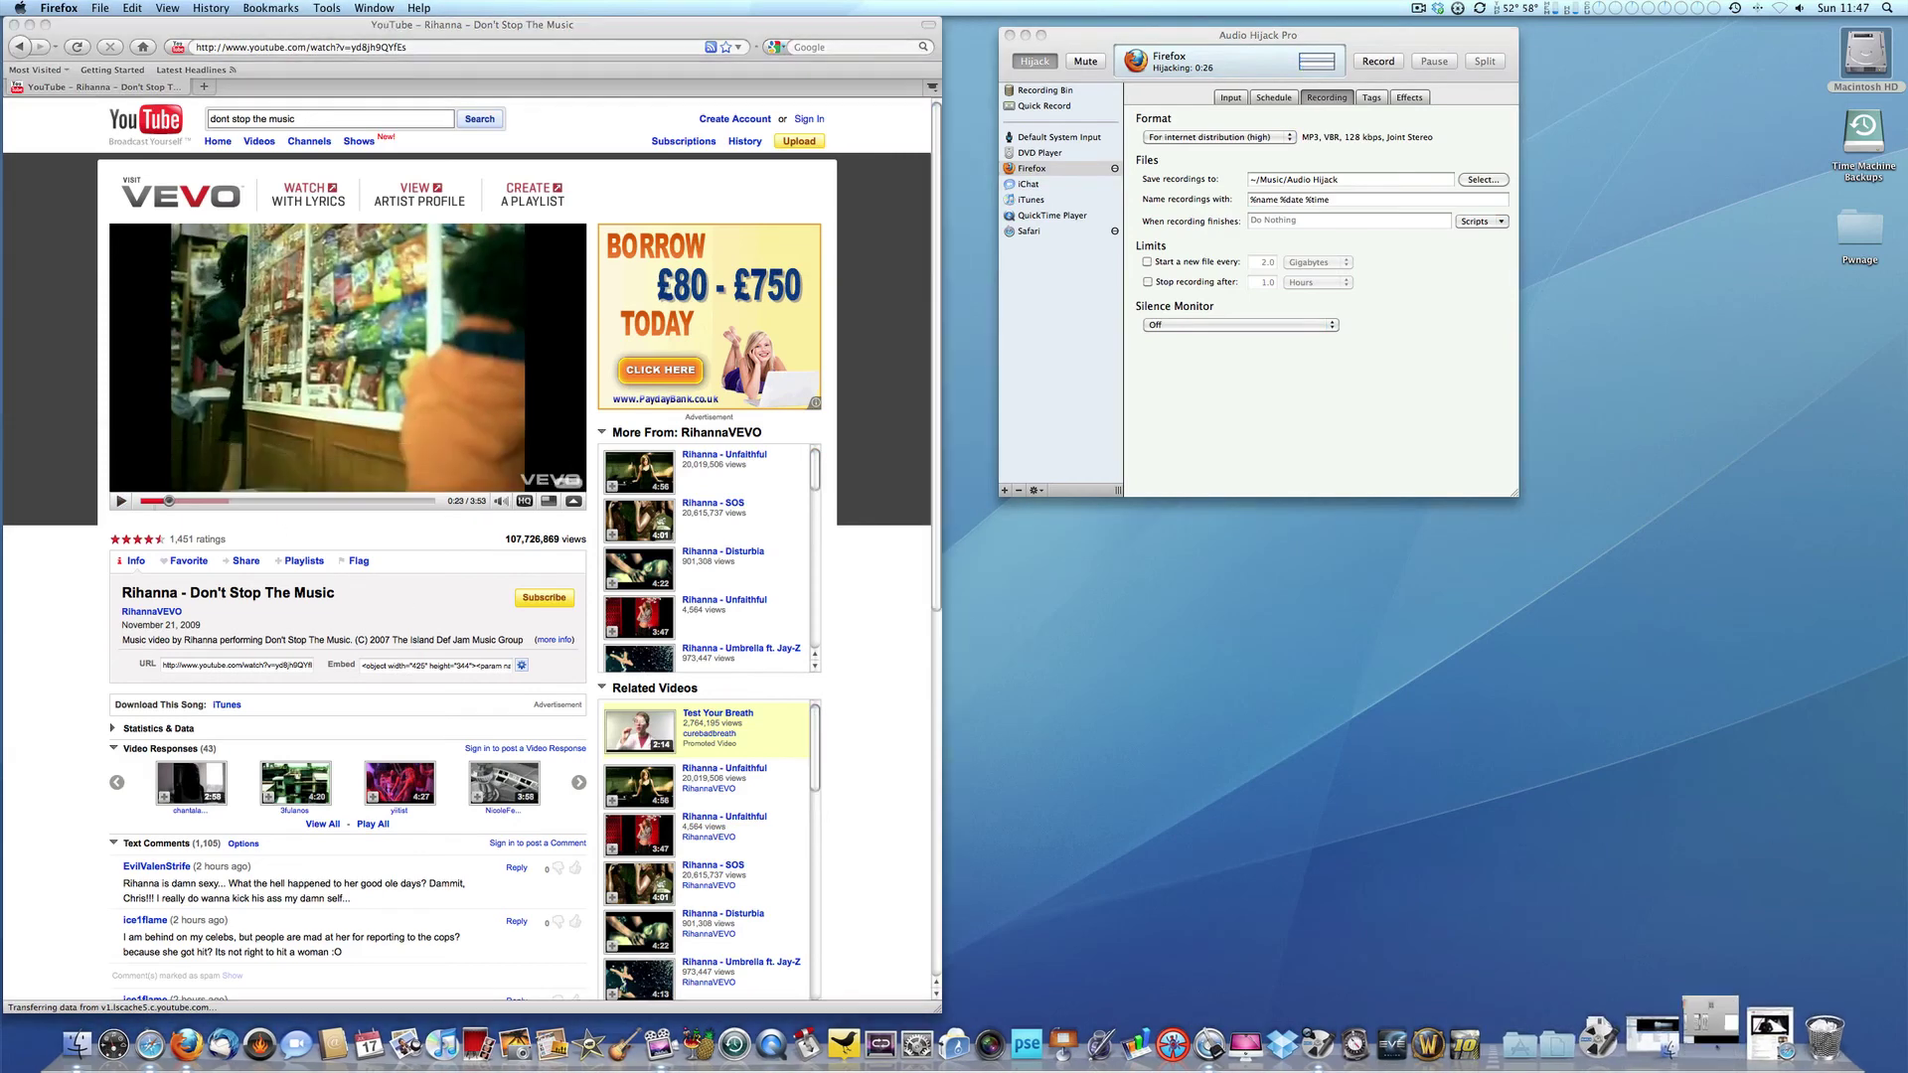